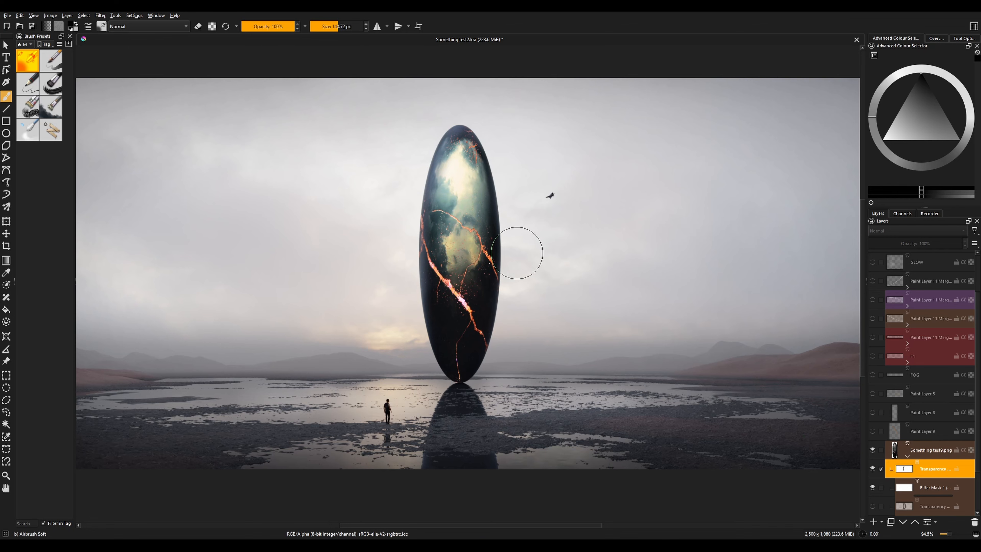
mouse_move(423, 339)
mouse_down()
mouse_move(403, 273)
mouse_move(429, 142)
mouse_move(523, 259)
mouse_move(516, 250)
mouse_up()
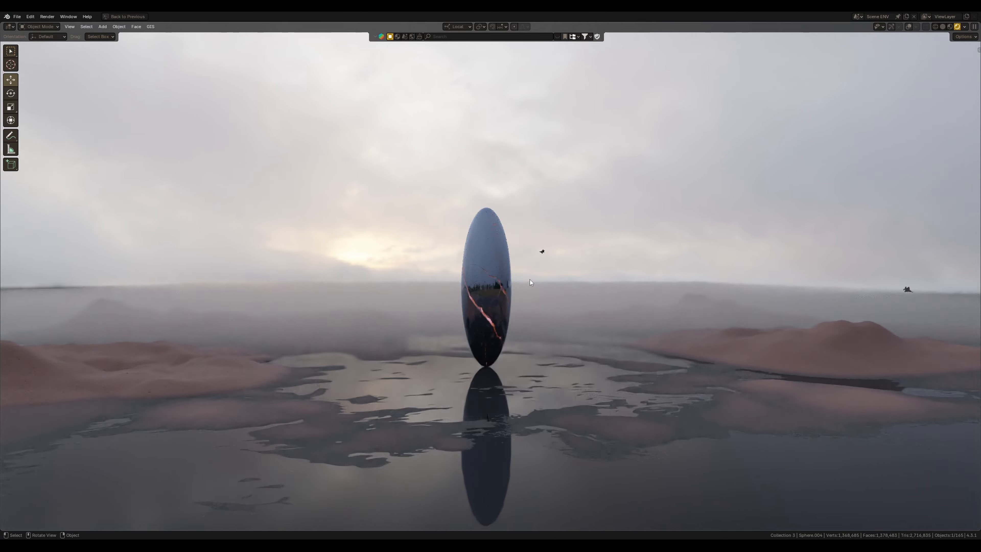
key(KP_0)
mouse_move(540, 236)
ctrl+middle_down()
mouse_move(536, 284)
mouse_move(517, 253)
mouse_move(530, 198)
ctrl+middle_up()
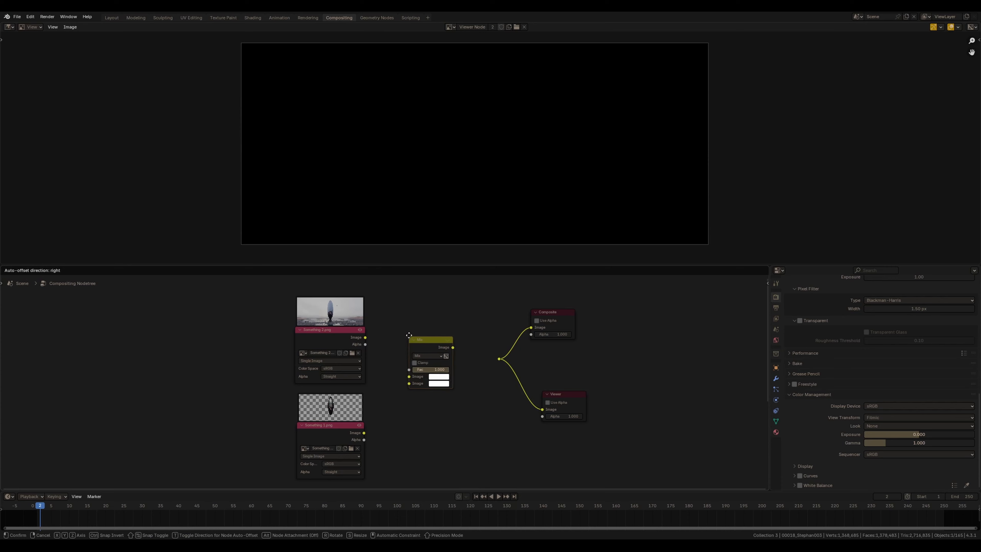
In the compositor, connect both rendered images into a Mix node and set the View Transform to Standard
drag(389, 406, 412, 385)
ctrl+shift+click(442, 342)
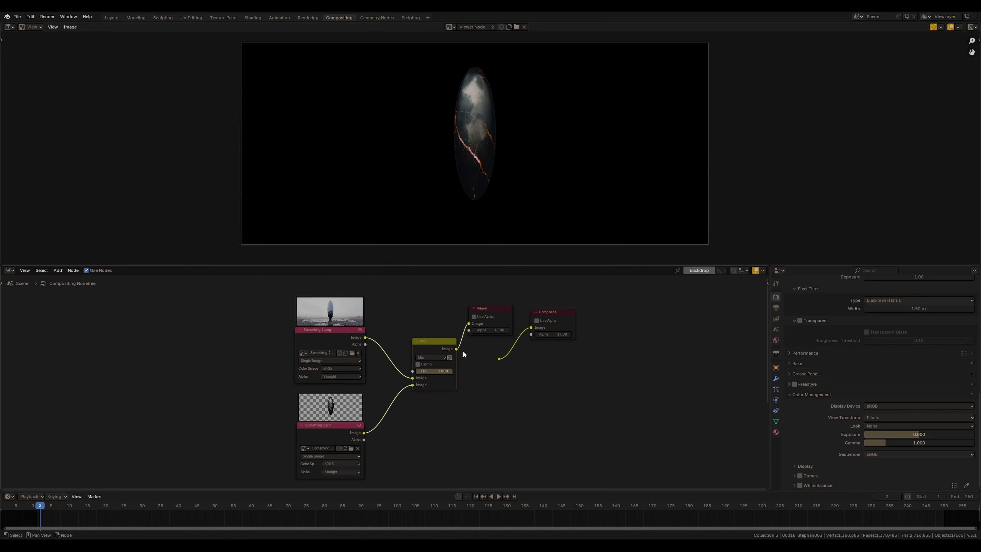
scroll(463, 349, up, 3)
drag(546, 302, 625, 387)
click(473, 349)
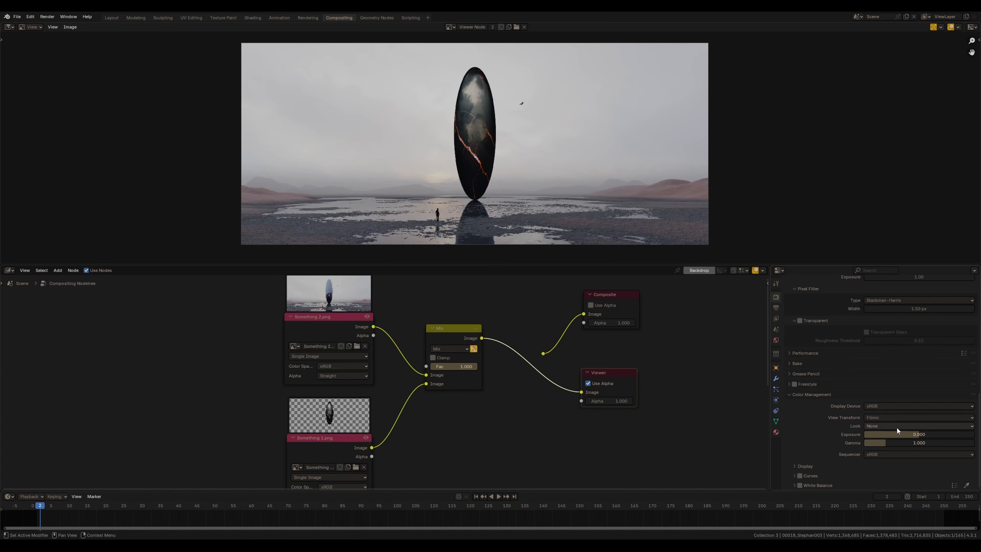
click(885, 426)
click(883, 442)
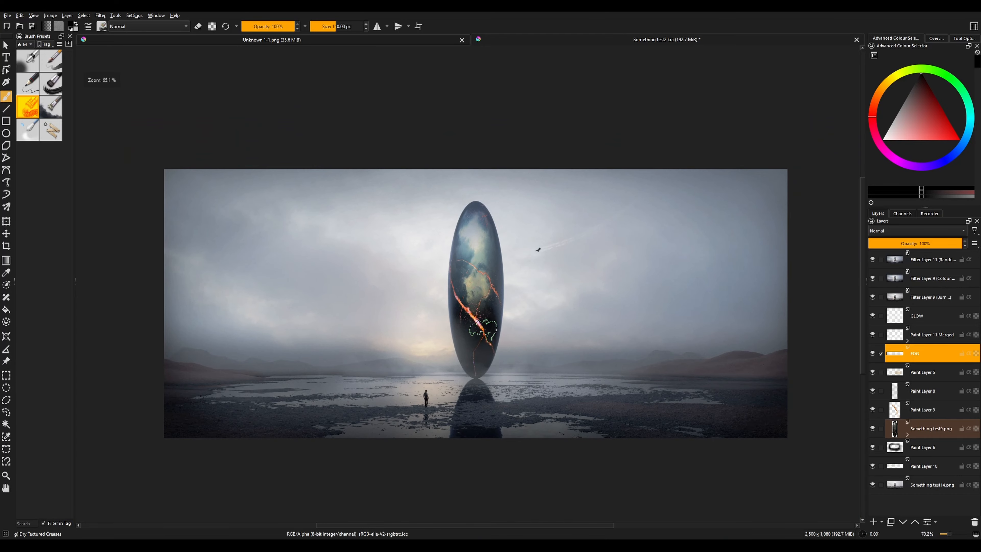
scroll(483, 332, up, 2)
mouse_move(483, 332)
middle_down()
mouse_move(489, 303)
mouse_move(481, 304)
middle_up()
scroll(483, 299, down, 1)
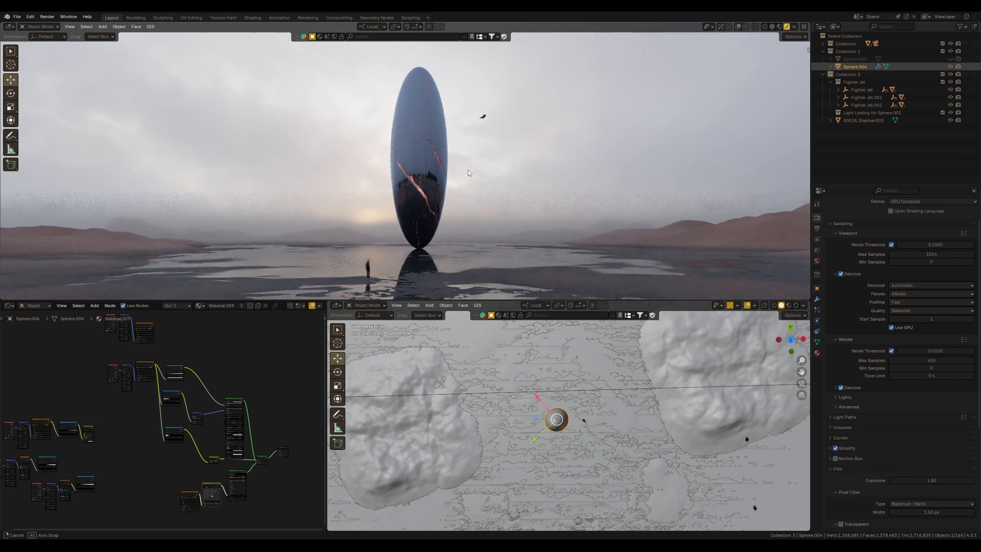
Review the finished scene through the camera and switch the viewport to solid shading
middle_drag(459, 116, 459, 154)
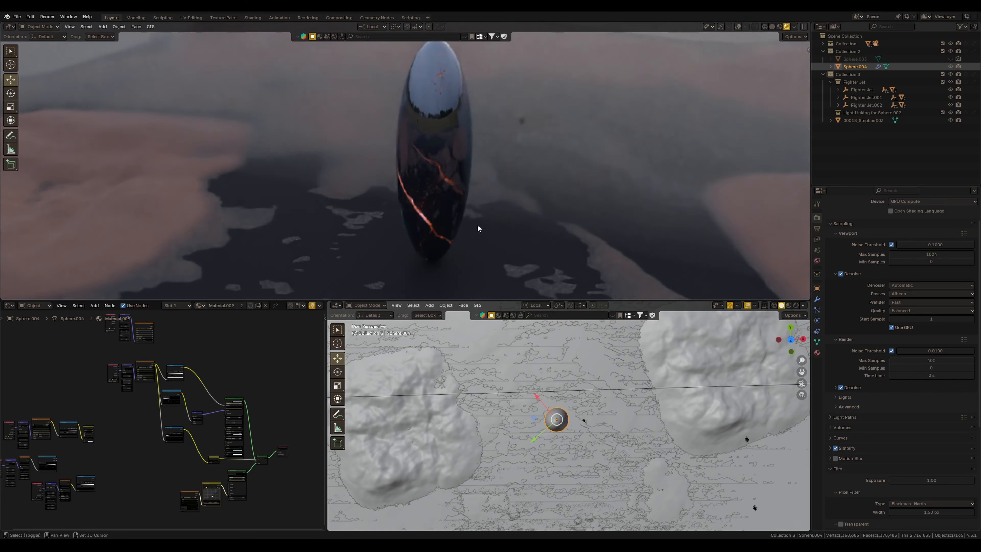
key(KP_0)
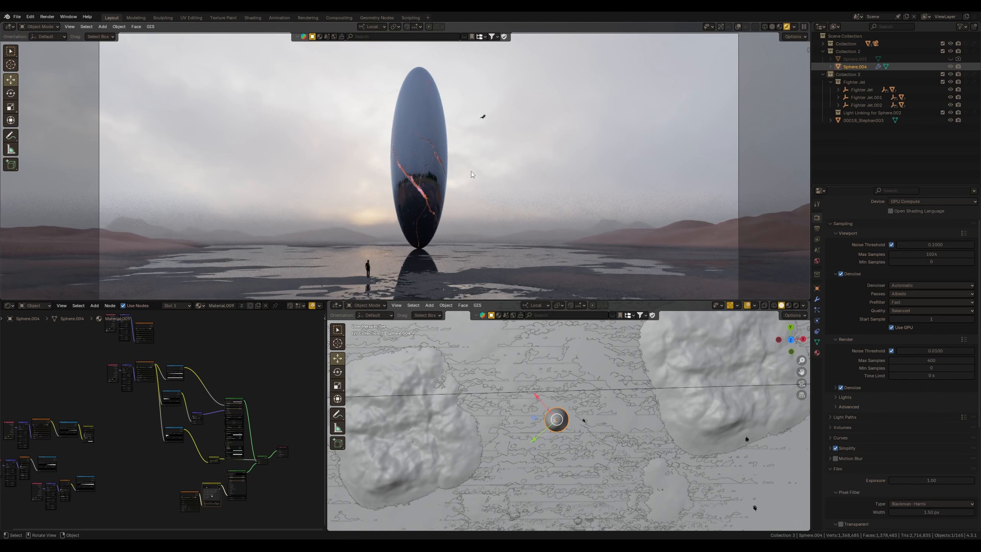
shift+middle_drag(396, 148, 417, 171)
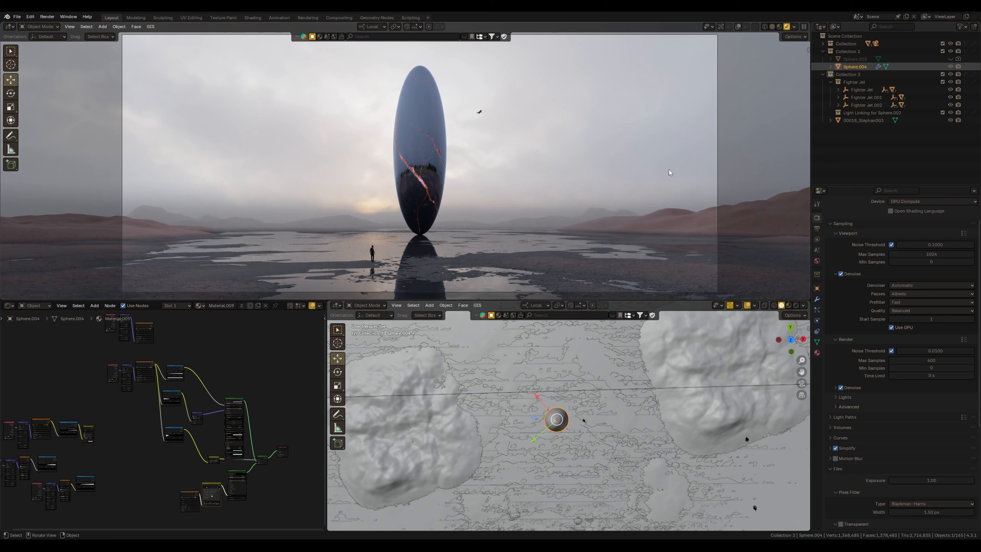
click(773, 27)
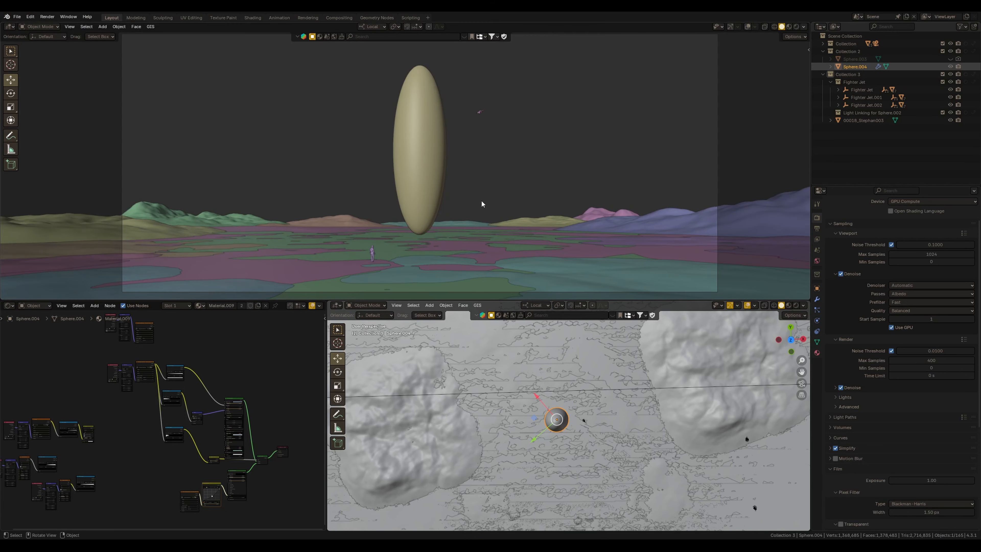
Add a UV sphere to the empty scene with 128 segments and 64 rings
key(shift+a)
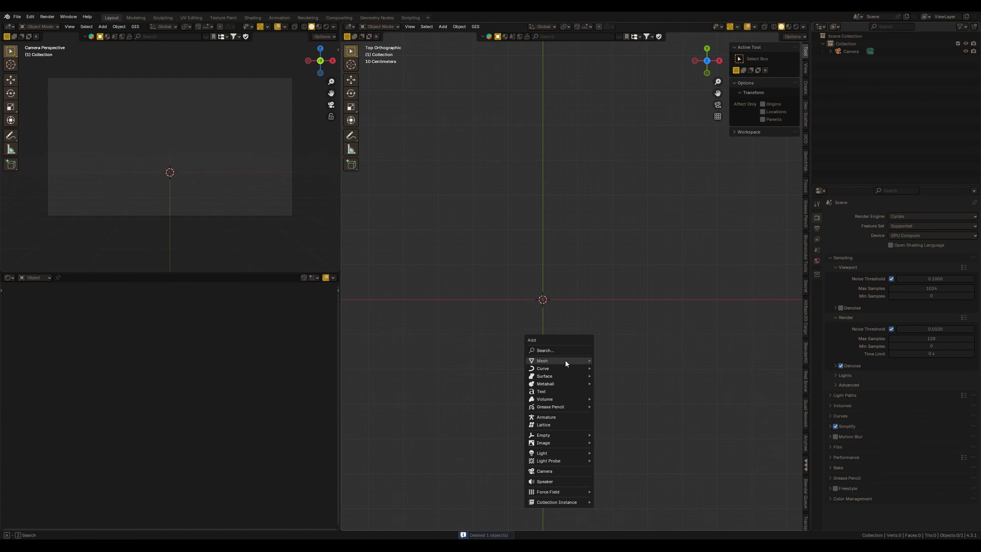
mouse_move(564, 360)
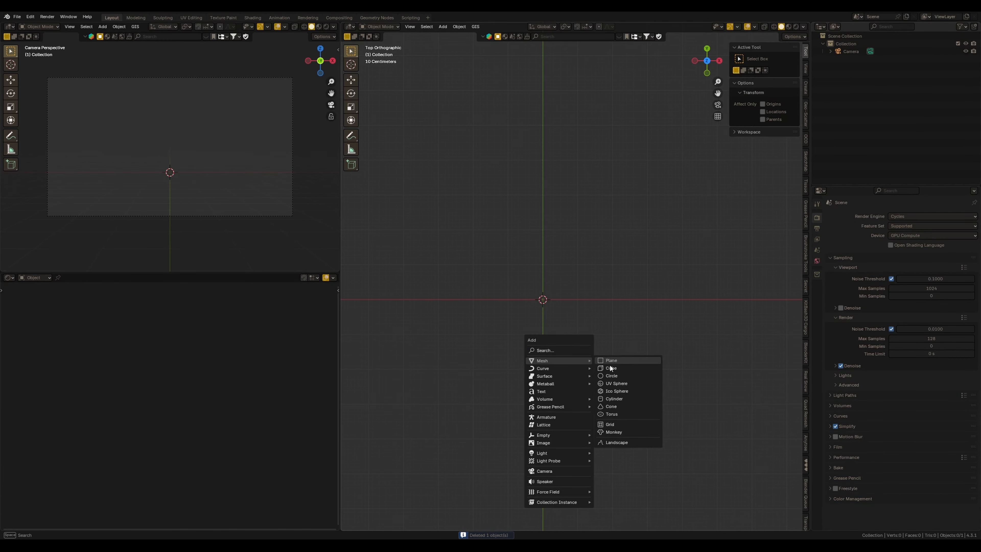
click(622, 384)
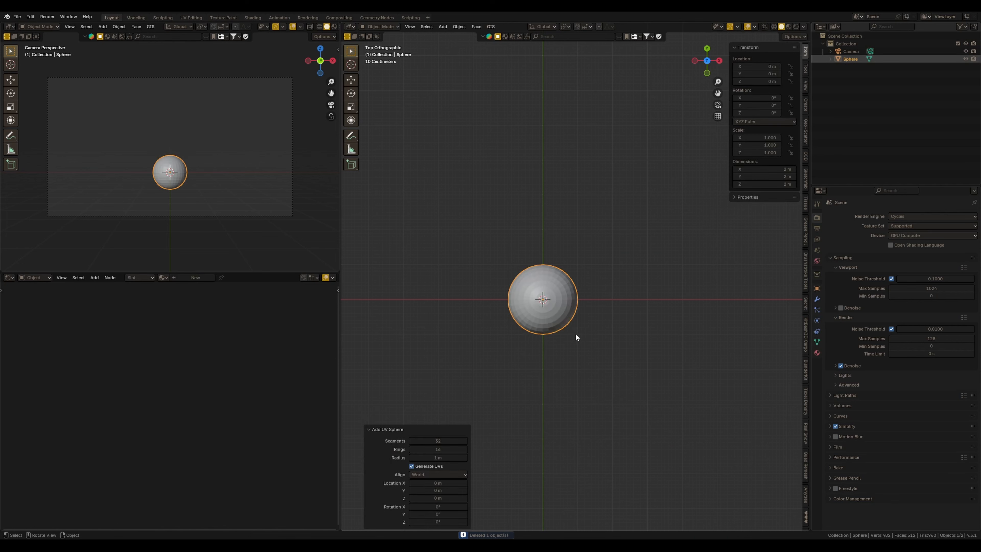
mouse_move(548, 325)
middle_down()
mouse_move(544, 291)
mouse_move(539, 316)
middle_up()
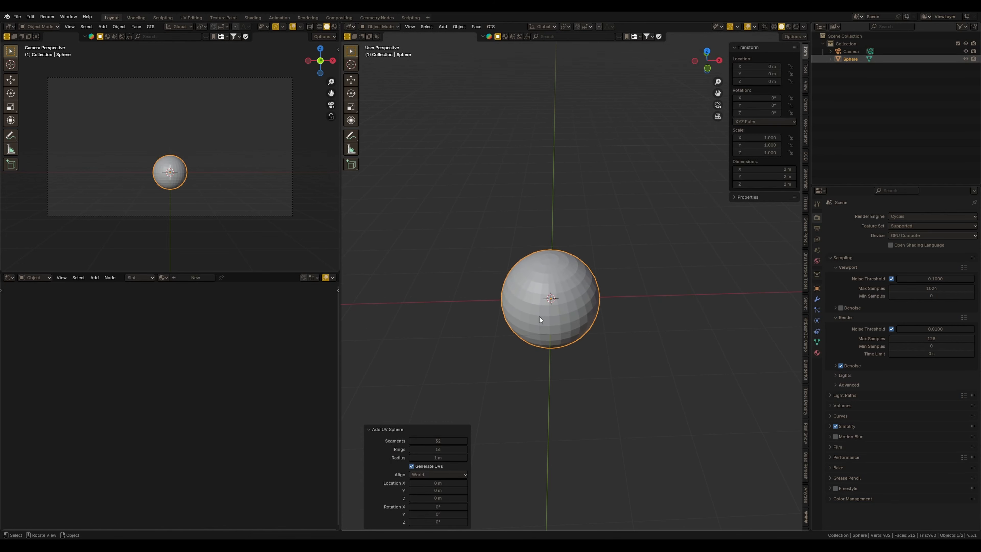
click(440, 442)
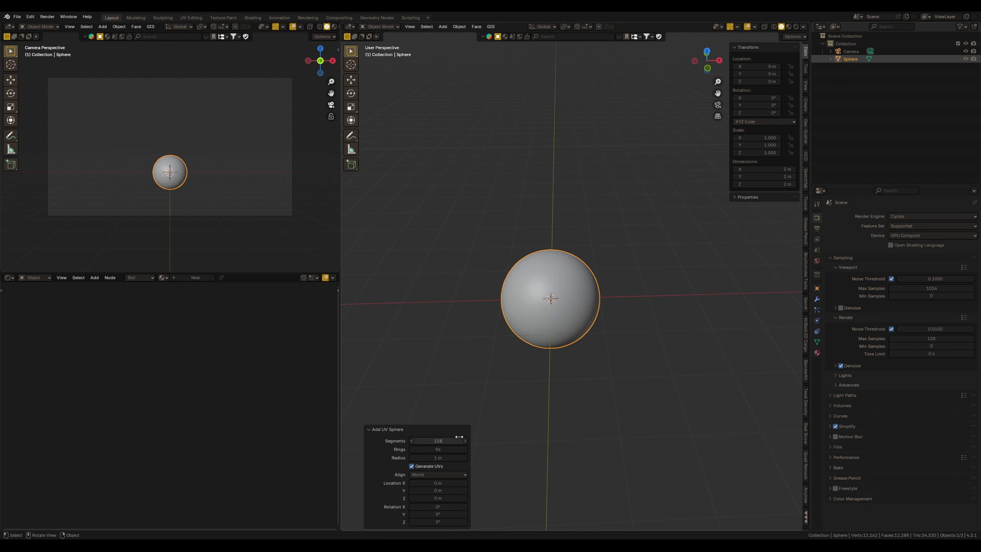
Shade the sphere smooth and scale it up uniformly to about 4.2
right_click(524, 312)
click(524, 312)
middle_drag(579, 325, 586, 301)
scroll(592, 319, down, 3)
key(s)
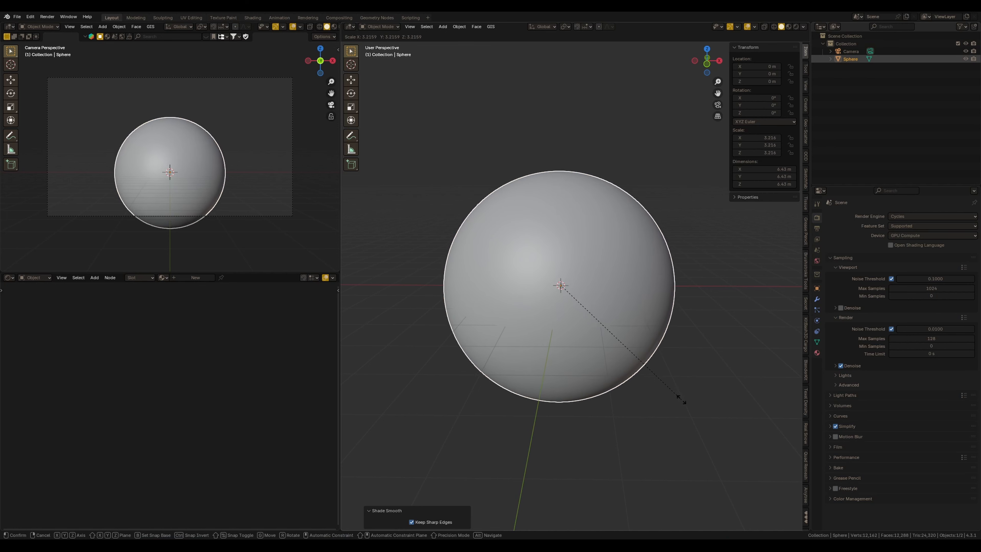
click(684, 400)
scroll(667, 403, down, 2)
middle_drag(668, 402, 623, 330)
key(s)
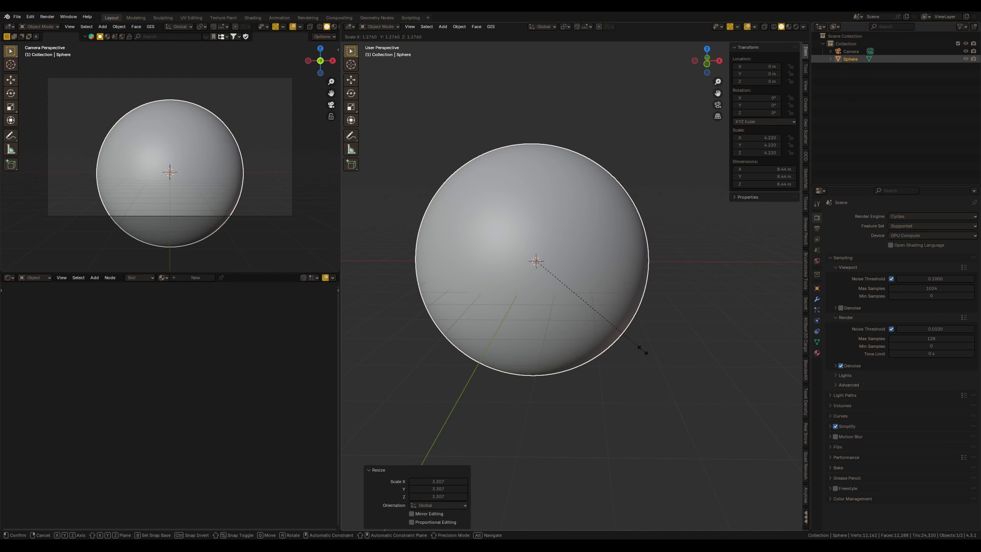
click(645, 351)
Stretch the sphere along Z into a tall ellipsoid about 14 m wide and 41 m high
scroll(641, 348, down, 2)
key(s)
key(z)
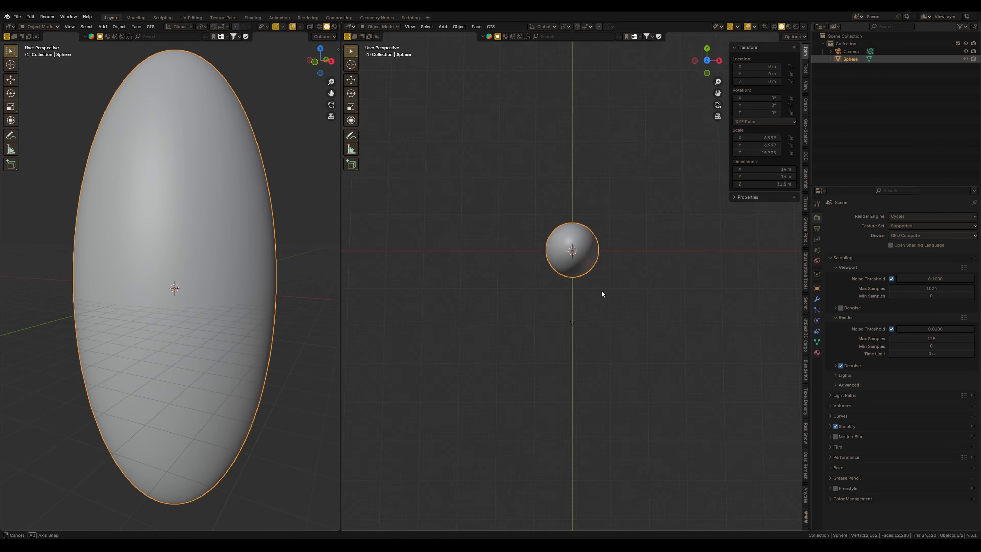
middle_drag(601, 290, 628, 273)
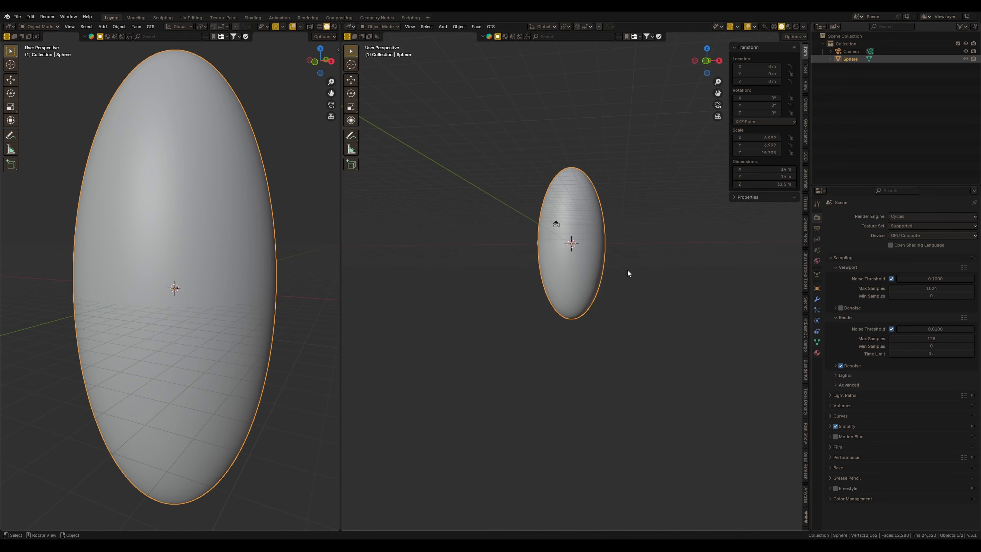
key(s)
key(z)
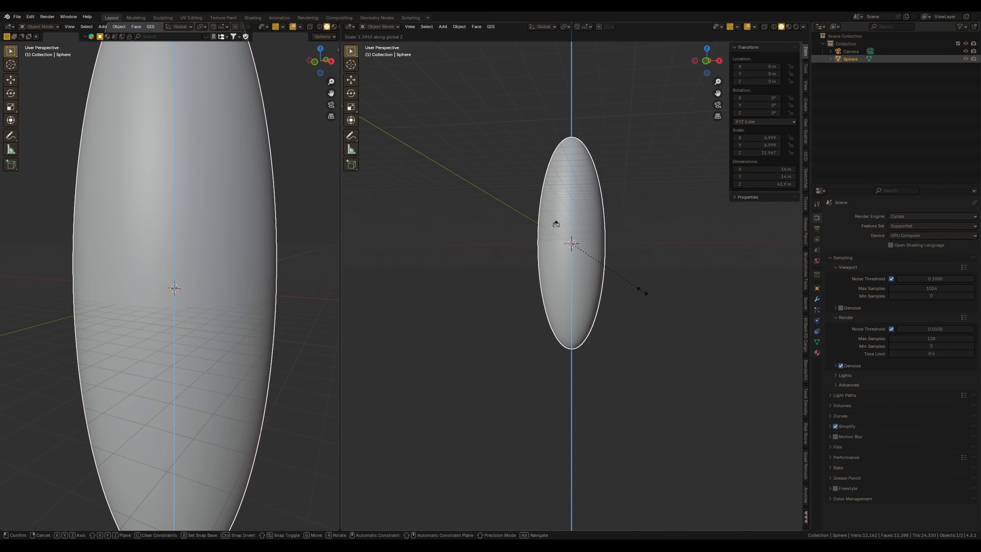
click(625, 300)
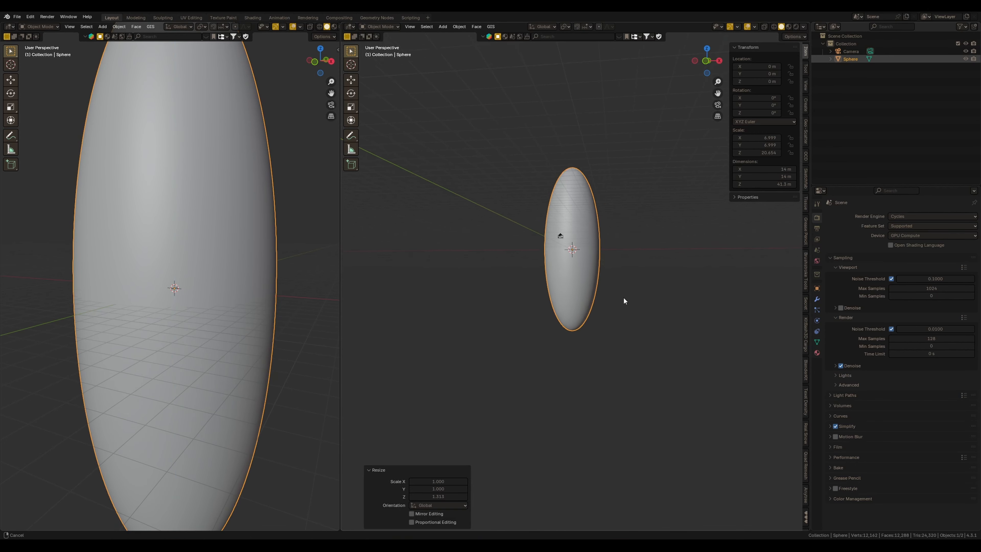
Raise the ellipsoid to about 21.47 m on Z so it stands on the ground, and apply its scale
middle_drag(624, 300, 575, 276)
click(349, 79)
drag(572, 218, 574, 130)
shift+middle_drag(236, 237, 235, 467)
scroll(235, 467, down, 3)
middle_drag(234, 467, 249, 456)
key(ctrl+a)
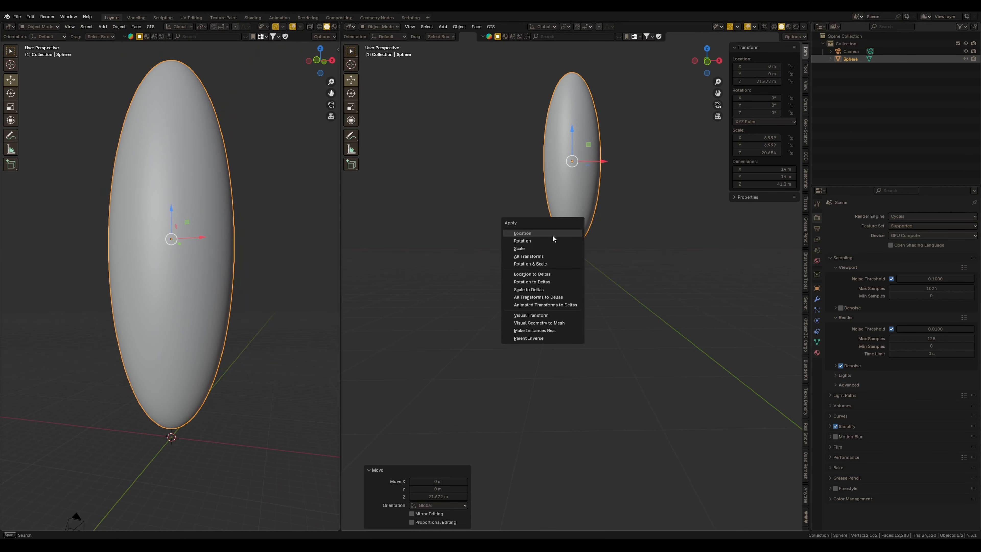
click(543, 248)
Split the right viewport area and turn the new lower area into a Shader Editor
shift+middle_drag(583, 147, 573, 270)
scroll(574, 270, up, 3)
drag(340, 529, 342, 335)
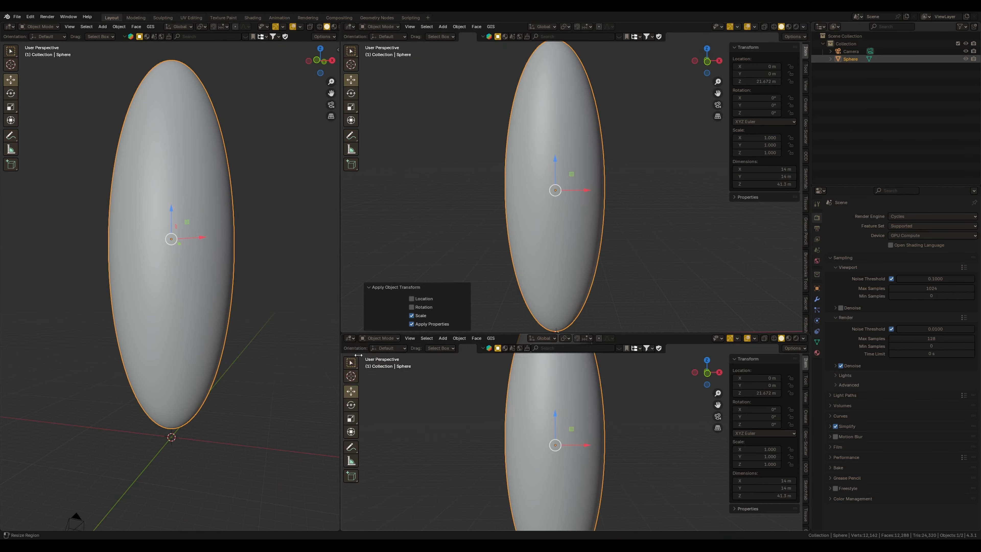
click(349, 338)
click(386, 411)
key(alt+a)
scroll(321, 31, down, 2)
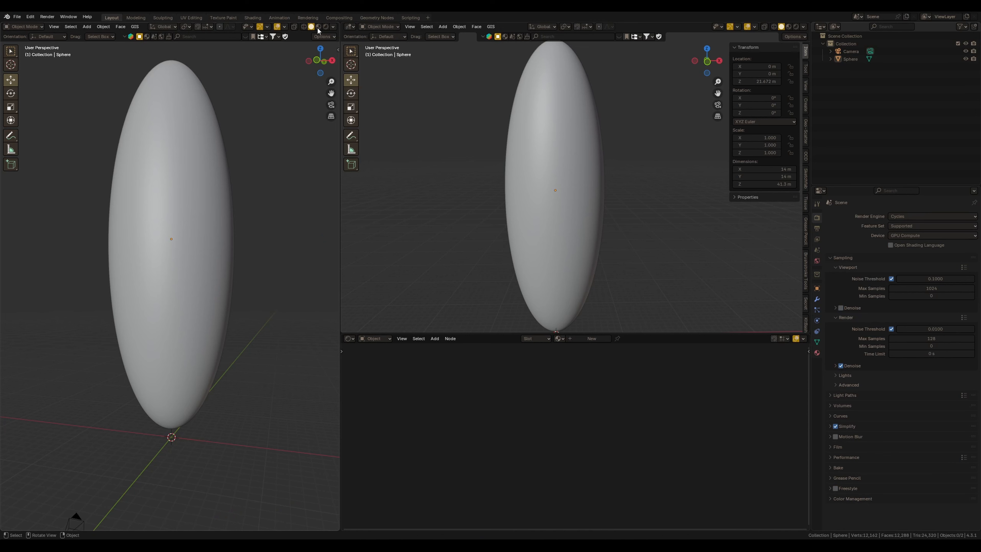
Switch the left viewport to rendered shading and create a new material for the ellipsoid
click(325, 27)
mouse_move(241, 272)
middle_down()
mouse_move(228, 308)
mouse_move(246, 318)
mouse_move(235, 308)
middle_up()
click(573, 342)
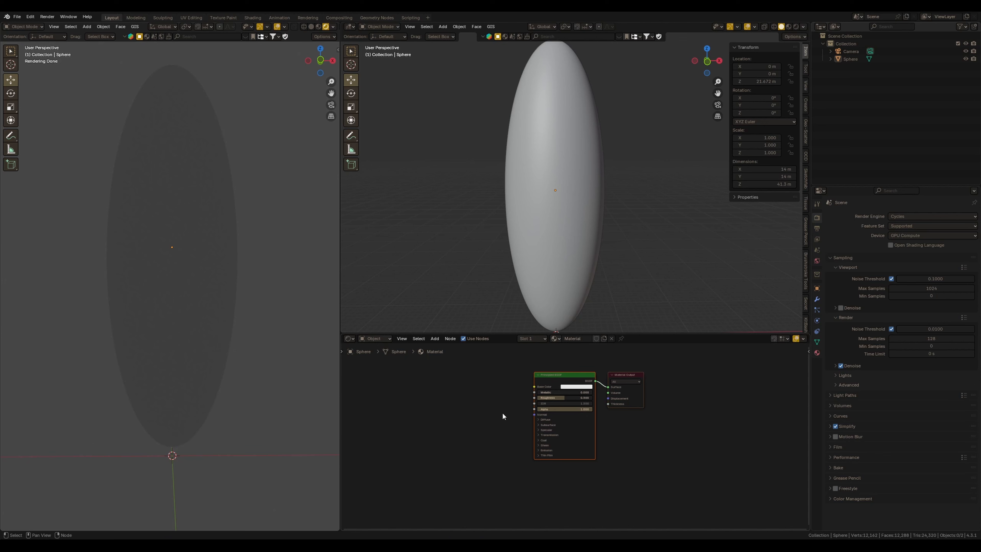
Set the material's Base Color to black
click(576, 387)
drag(607, 305, 609, 341)
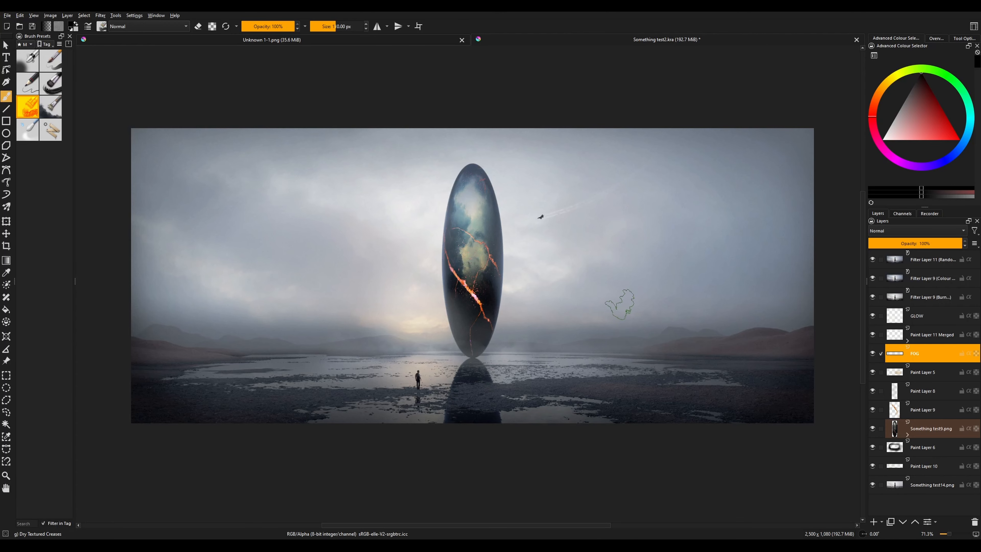
scroll(447, 232, up, 2)
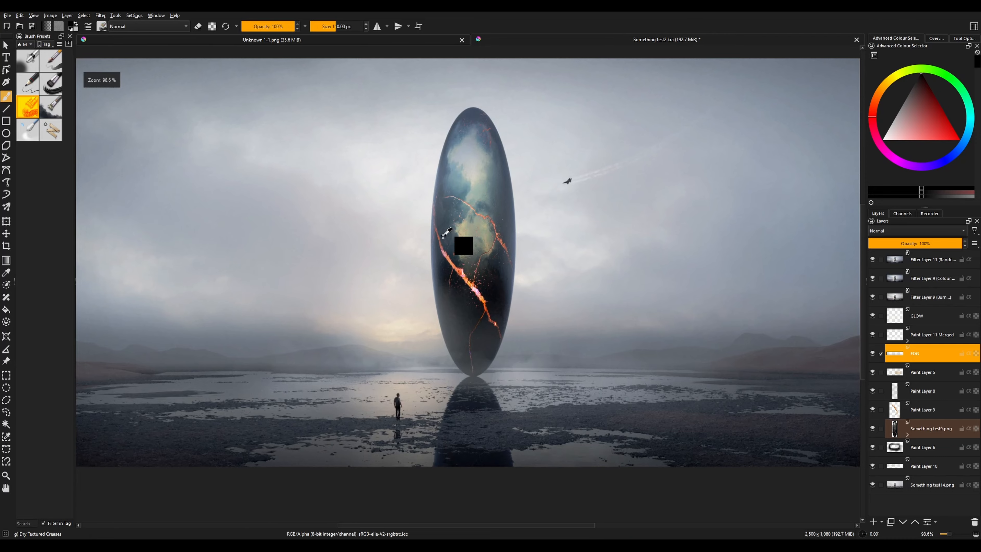
Zoom in on the crack pattern of the reference painting
scroll(446, 232, up, 2)
shift+middle_drag(468, 300, 481, 315)
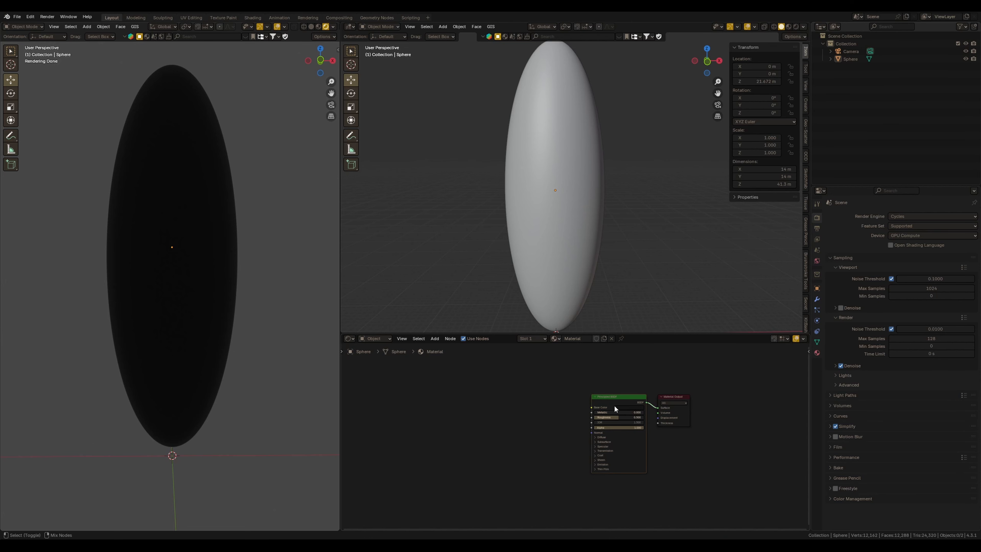
Load crack texture 21 from the Cracks folder as a principled texture setup on the material
key(ctrl+shift+t)
key(ctrl+v)
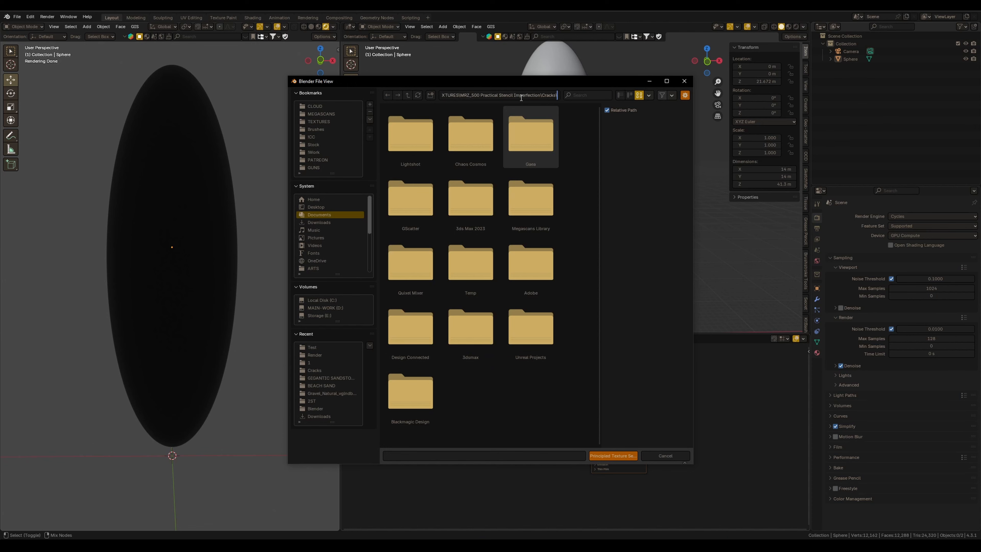
key(Return)
scroll(517, 288, down, 6)
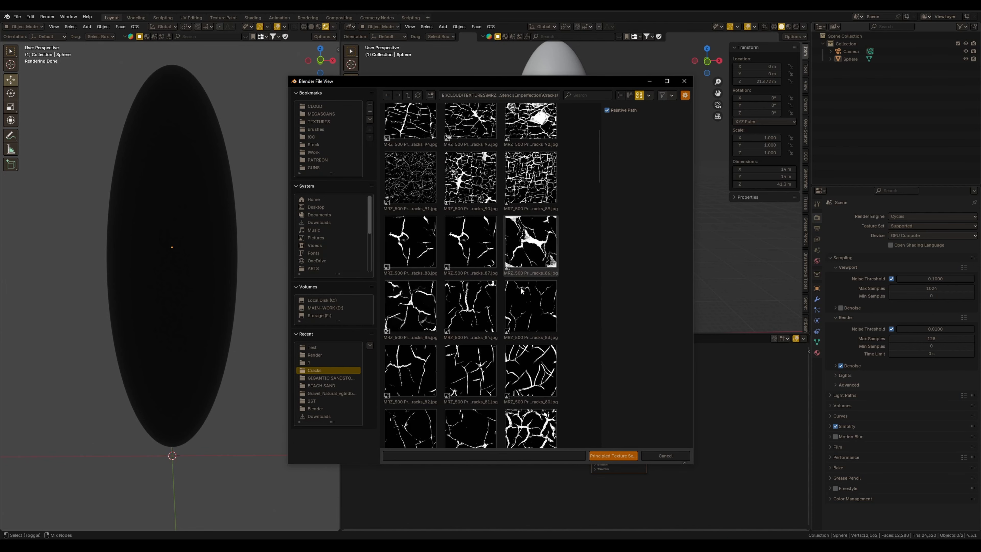
scroll(511, 248, down, 3)
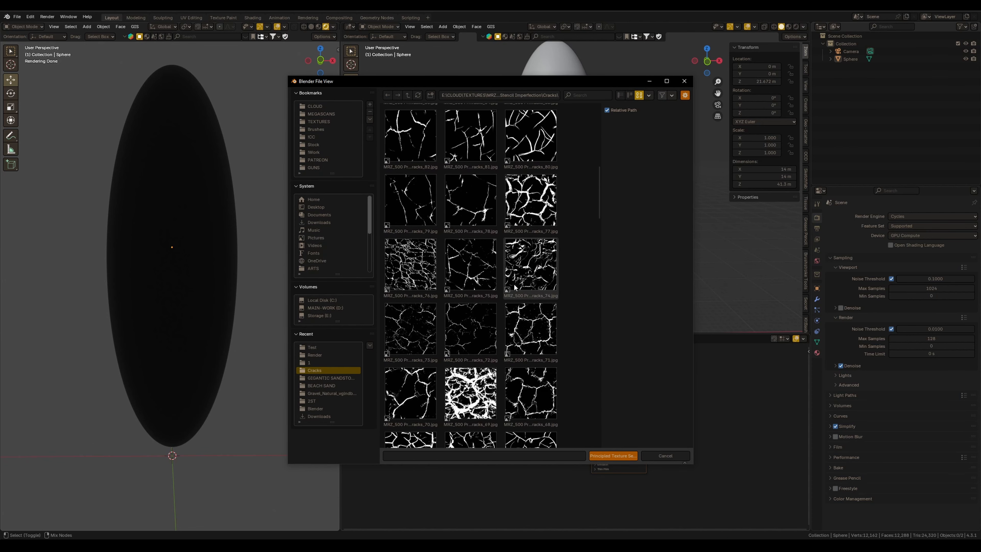
scroll(501, 232, down, 3)
click(586, 97)
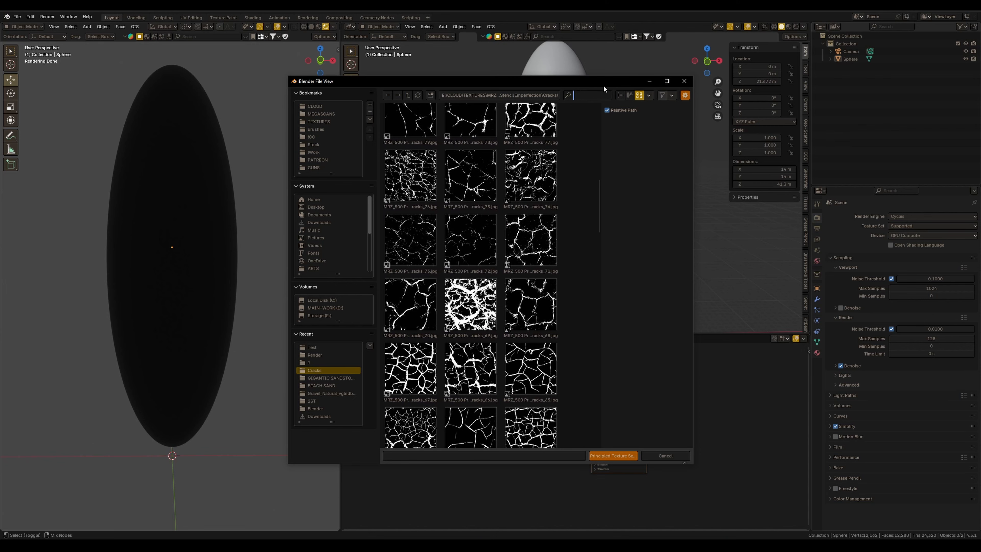
text(21)
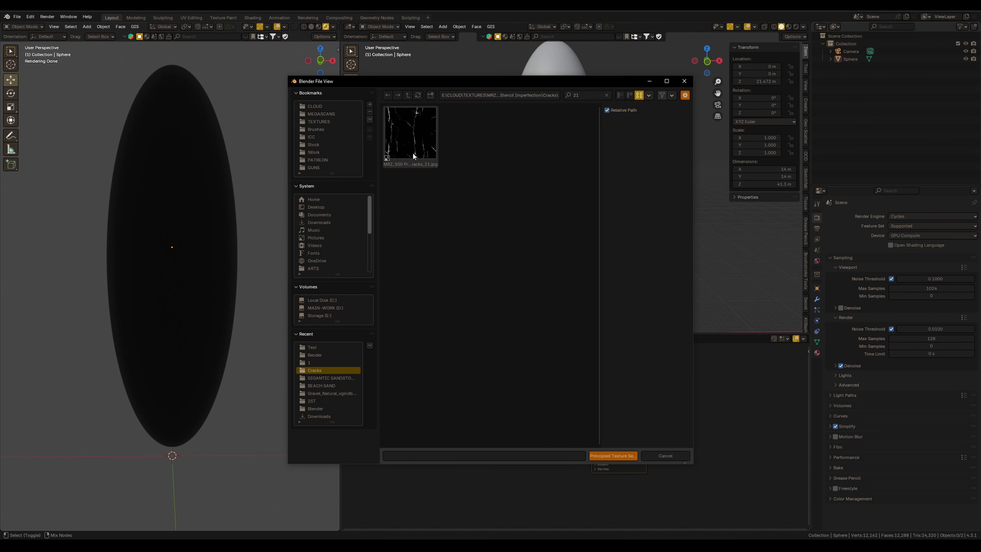
drag(412, 156, 459, 390)
click(665, 456)
key(f)
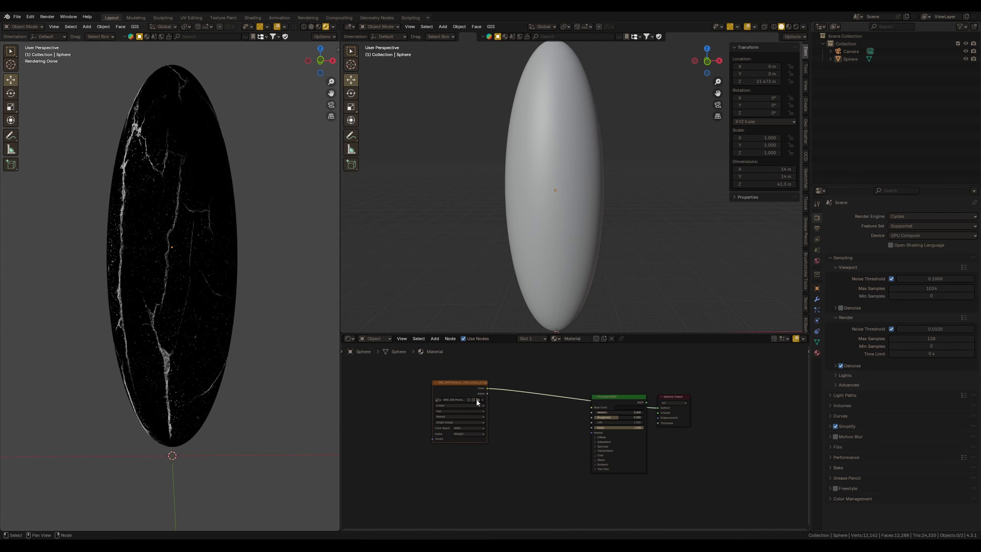
Add Texture Coordinate and Mapping nodes to the crack image texture
middle_drag(326, 403, 224, 282)
scroll(235, 313, down, 1)
middle_drag(519, 413, 534, 400)
drag(519, 404, 484, 411)
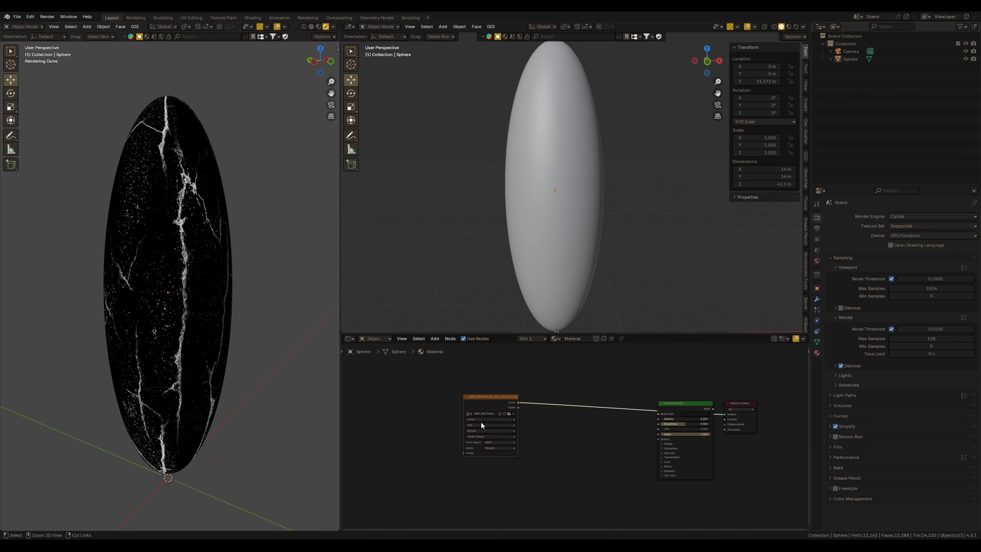
key(ctrl+t)
middle_drag(510, 434, 596, 418)
drag(596, 418, 509, 398)
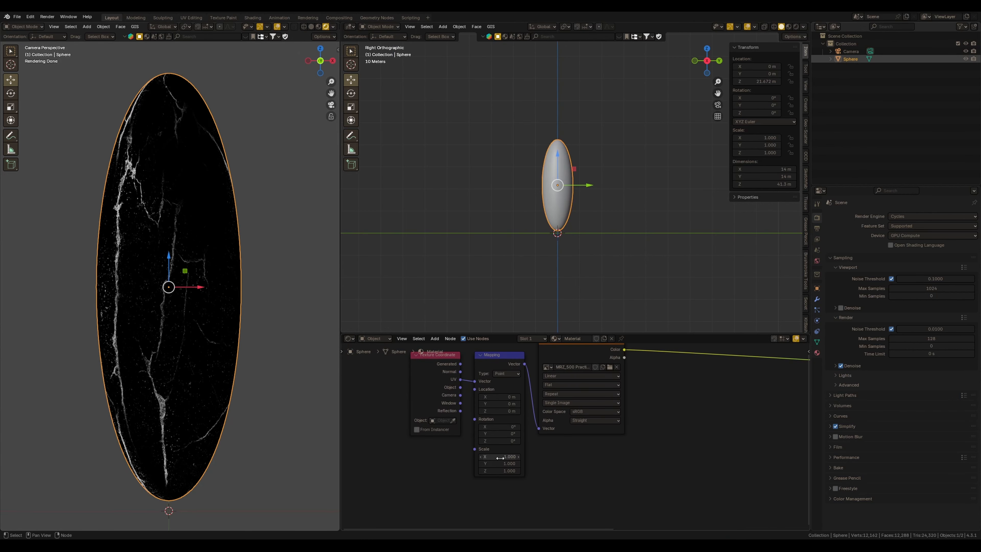
Offset and rotate the crack texture on the ellipsoid by adjusting the Mapping node's location and rotation values
middle_drag(564, 404, 576, 407)
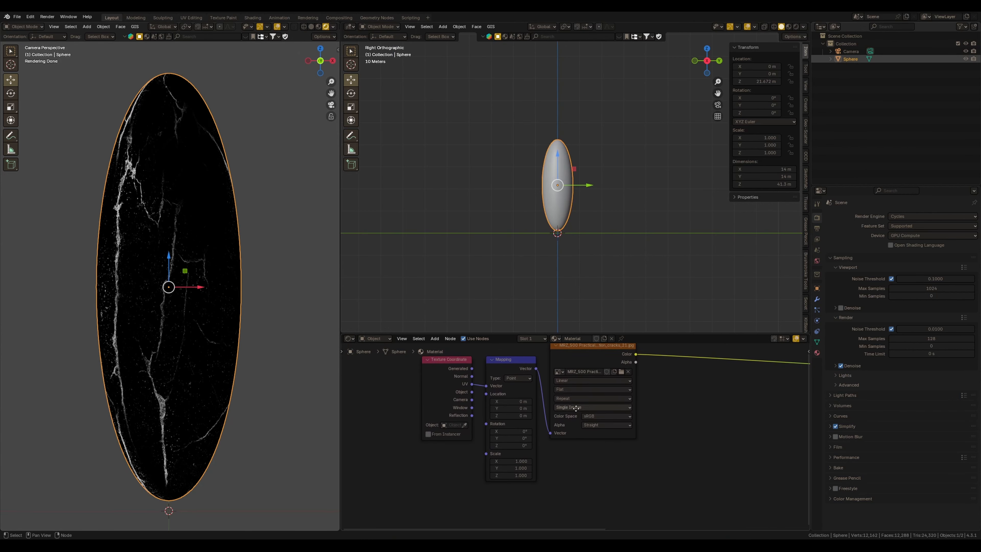
drag(600, 357, 635, 368)
drag(526, 401, 549, 403)
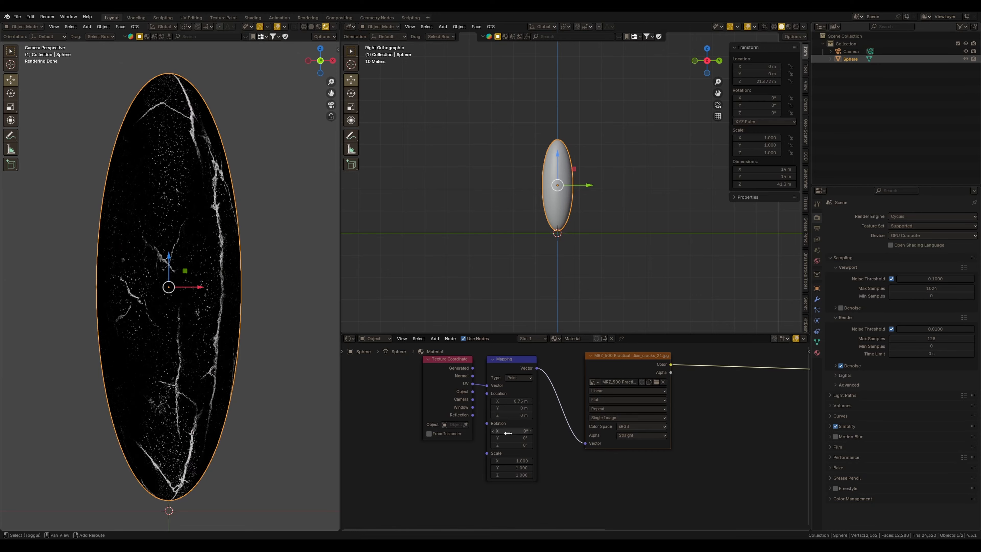
mouse_move(509, 432)
mouse_down()
mouse_move(519, 430)
mouse_move(498, 430)
mouse_up()
drag(518, 445, 366, 447)
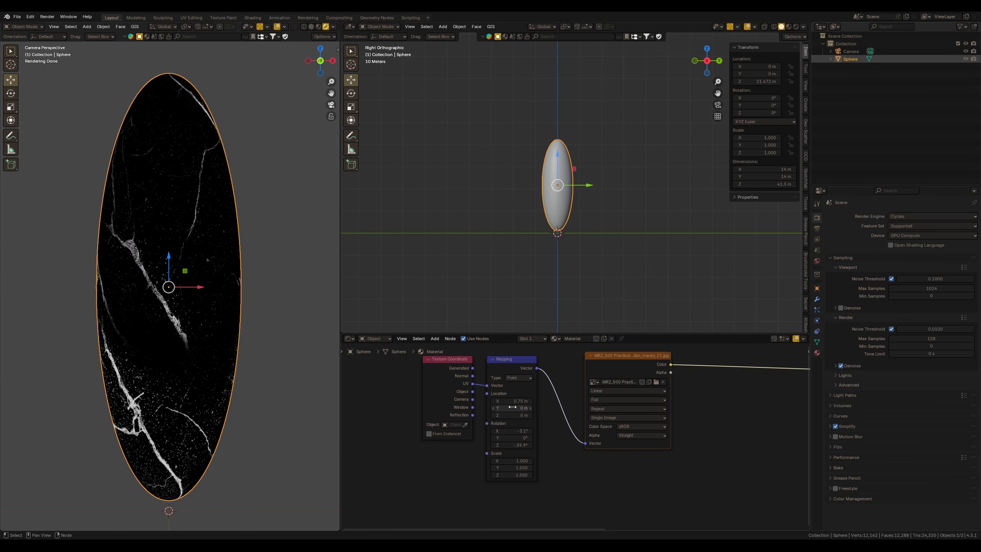
drag(515, 402, 533, 415)
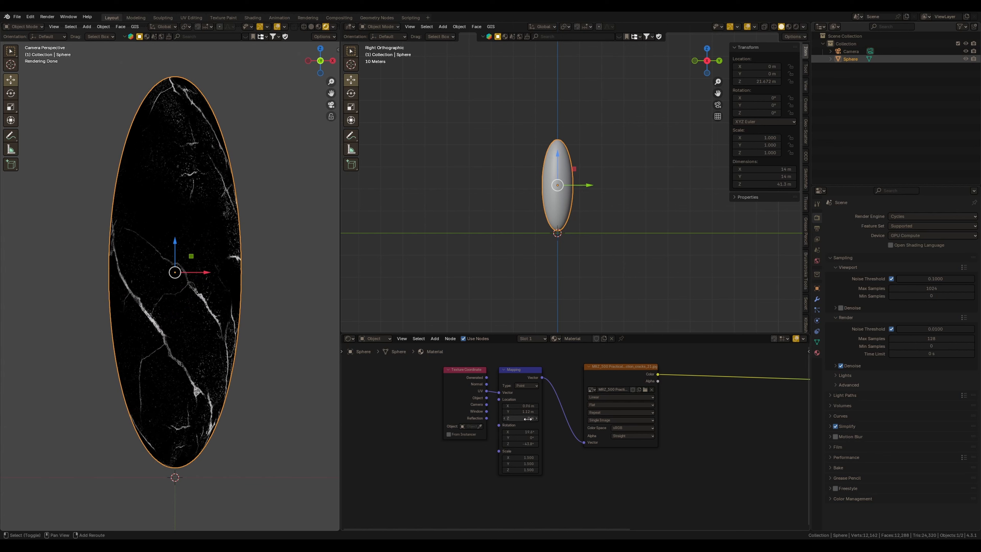
shift+drag(527, 412, 521, 412)
scroll(578, 456, down, 2)
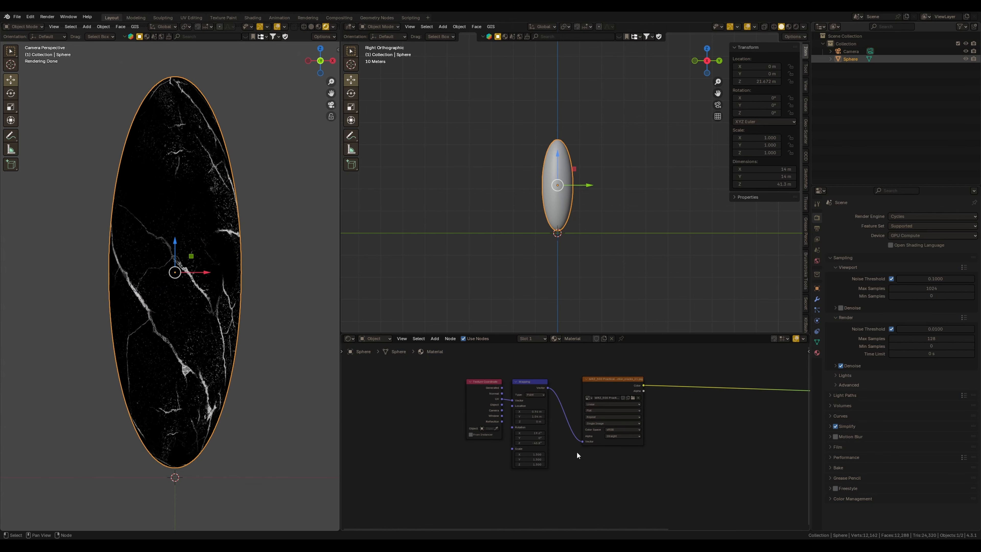
Reconnect the Principled BSDF shader to the Material Output surface
middle_drag(626, 493, 579, 453)
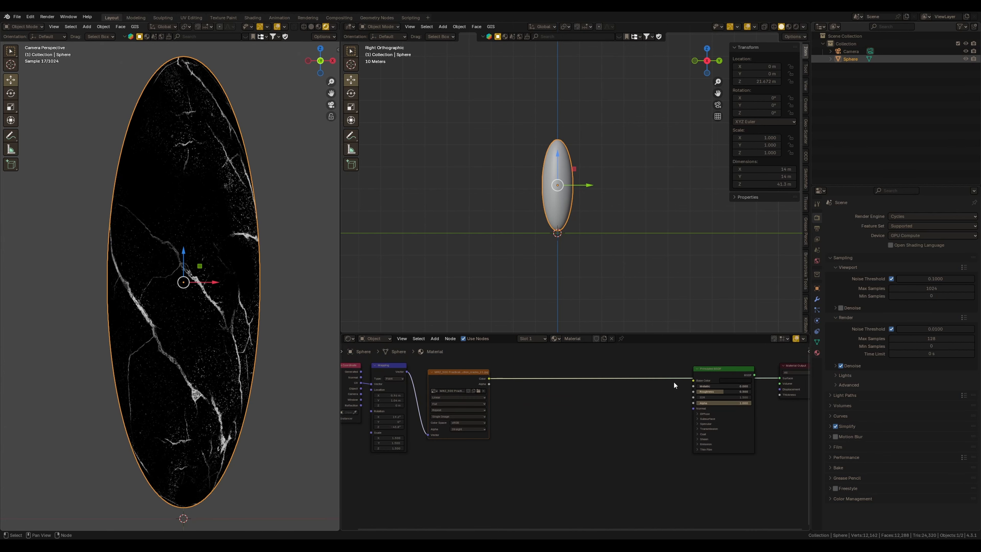
drag(726, 384, 636, 416)
middle_drag(507, 415, 502, 418)
drag(464, 373, 463, 375)
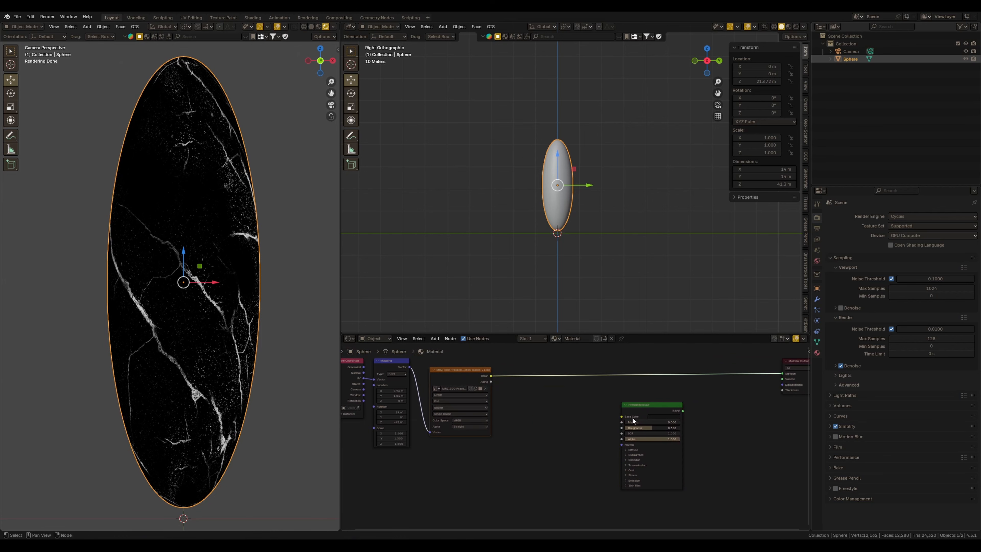
ctrl+shift+click(649, 416)
drag(649, 414, 664, 390)
click(607, 413)
middle_drag(607, 412, 580, 400)
scroll(580, 401, up, 2)
middle_drag(518, 423, 551, 437)
Add a Bump node driven by the crack texture's color and plug it into the Principled BSDF Normal
key(shift+a)
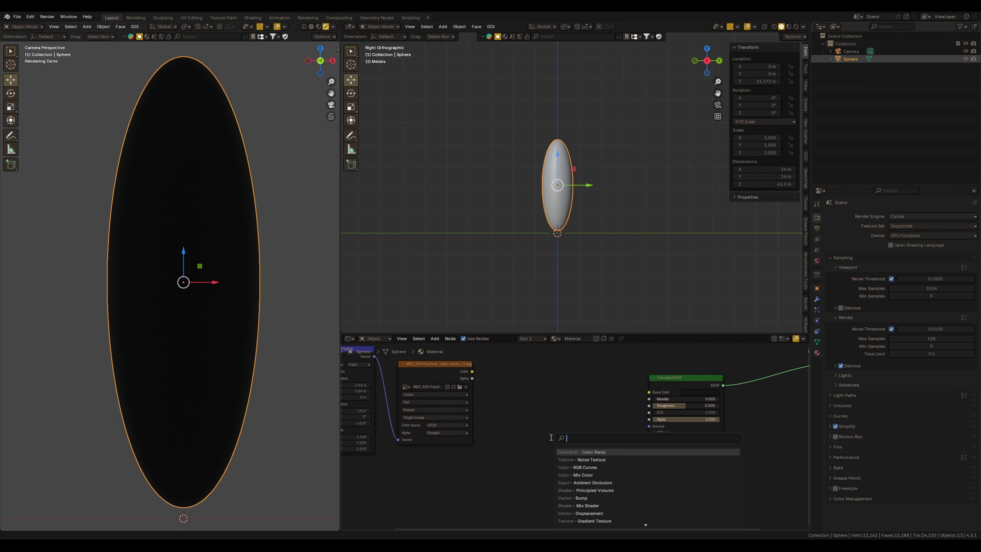
text(bu)
key(Return)
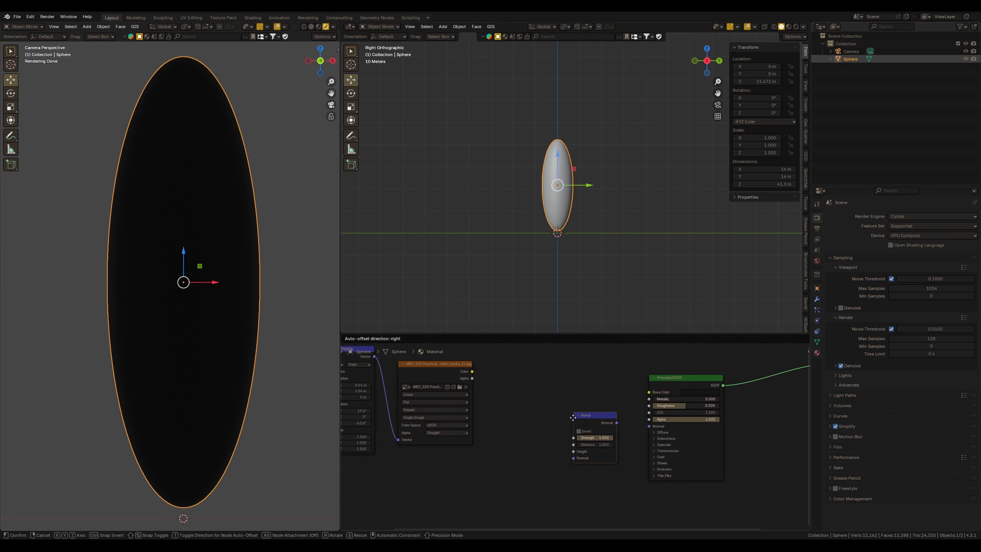
click(554, 449)
drag(472, 371, 551, 493)
drag(594, 457, 638, 430)
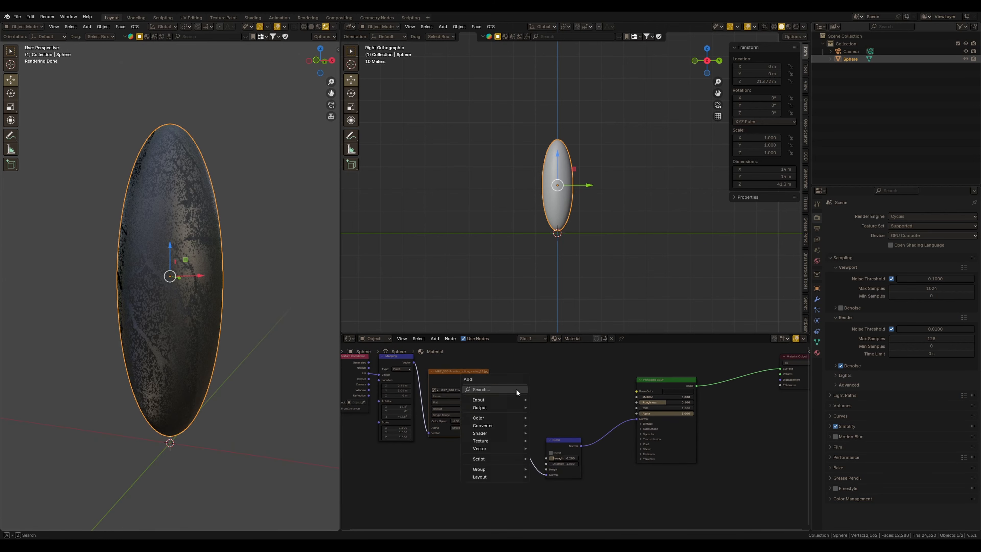
Insert a Color Ramp between the crack texture and the Bump node's Height input
key(shift+a)
text(ci)
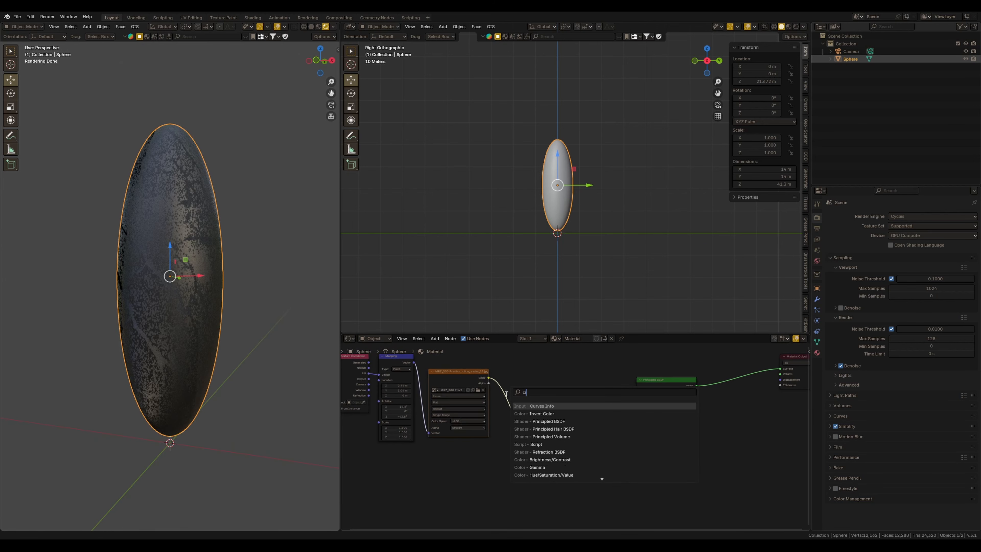
key(BackSpace)
key(Return)
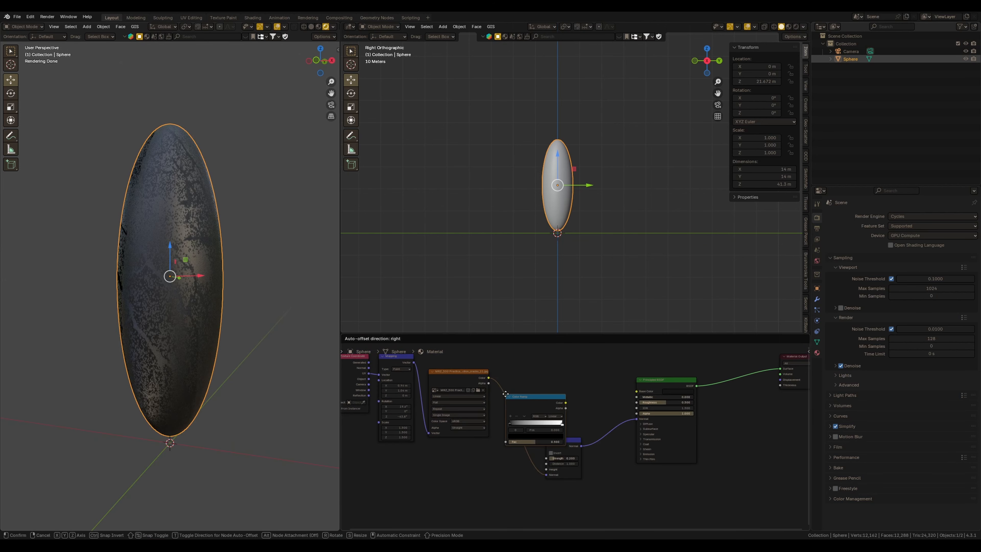
click(537, 429)
scroll(504, 410, up, 2)
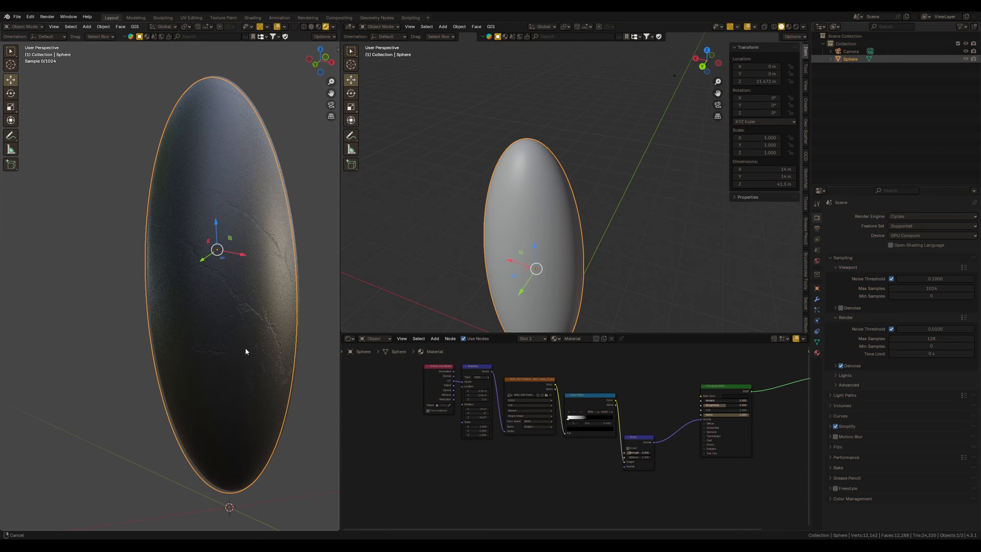
Adjust the bump Color Ramp's stops to tighten the crack contrast
middle_drag(252, 352, 308, 334)
key(KP_0)
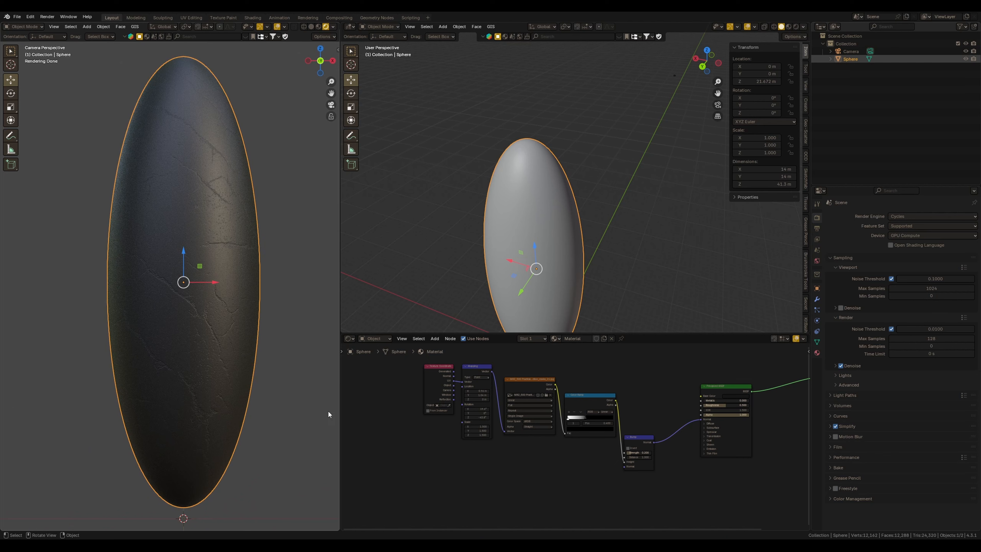
middle_drag(642, 444, 592, 441)
drag(592, 441, 594, 443)
ctrl+middle_drag(618, 418, 628, 388)
middle_drag(628, 389, 610, 463)
drag(470, 462, 470, 465)
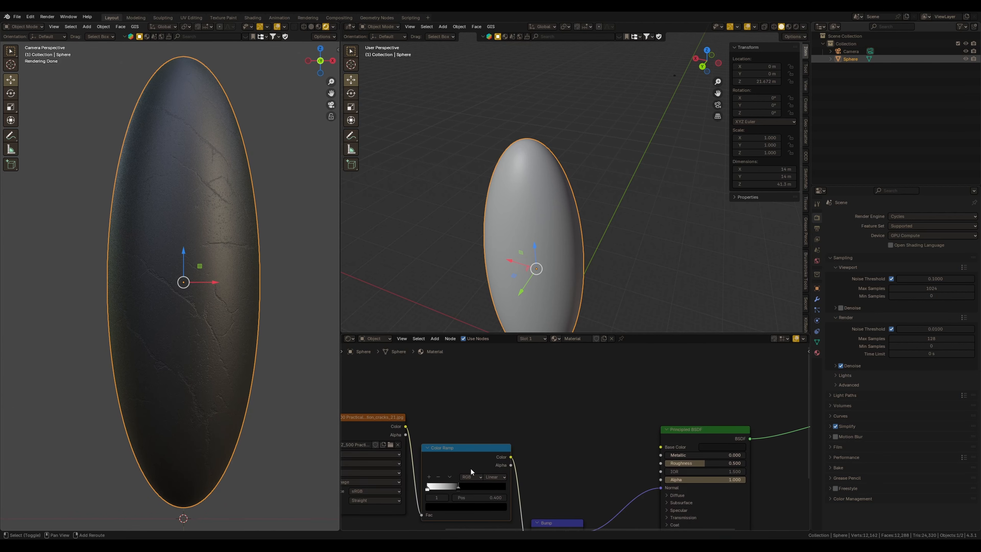
Duplicate the Color Ramp, feed it from the crack texture, and connect it to the Principled BSDF Roughness
key(shift+d)
click(469, 391)
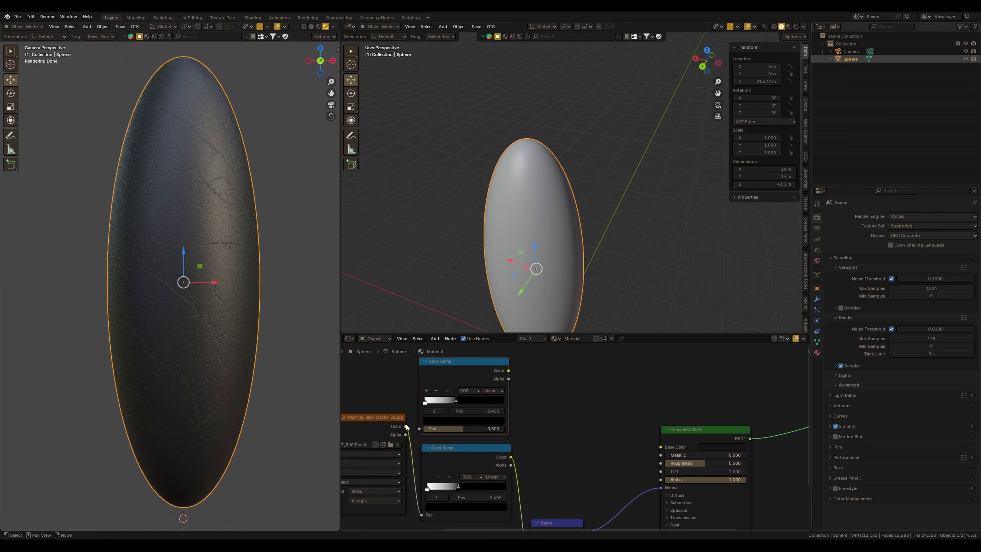
drag(405, 426, 439, 423)
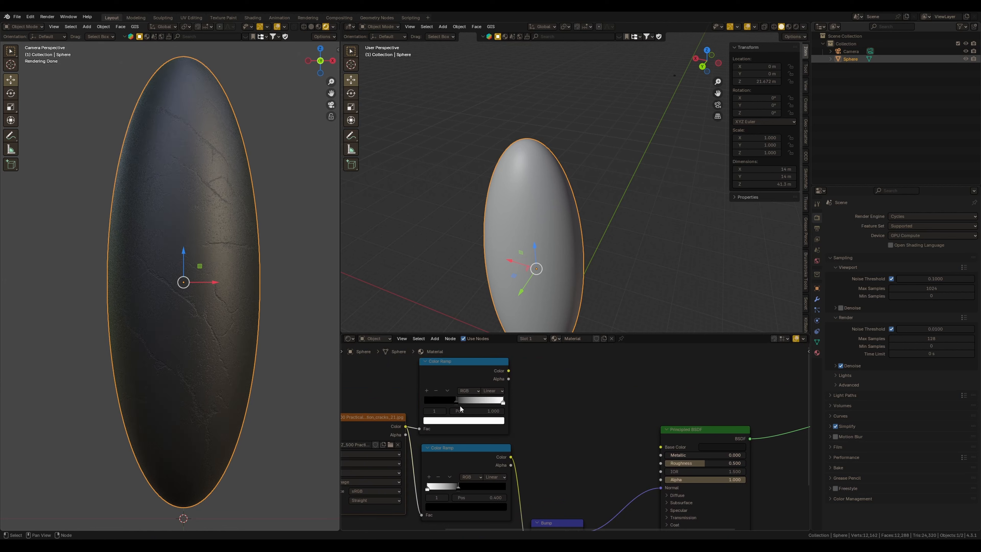
drag(507, 370, 661, 462)
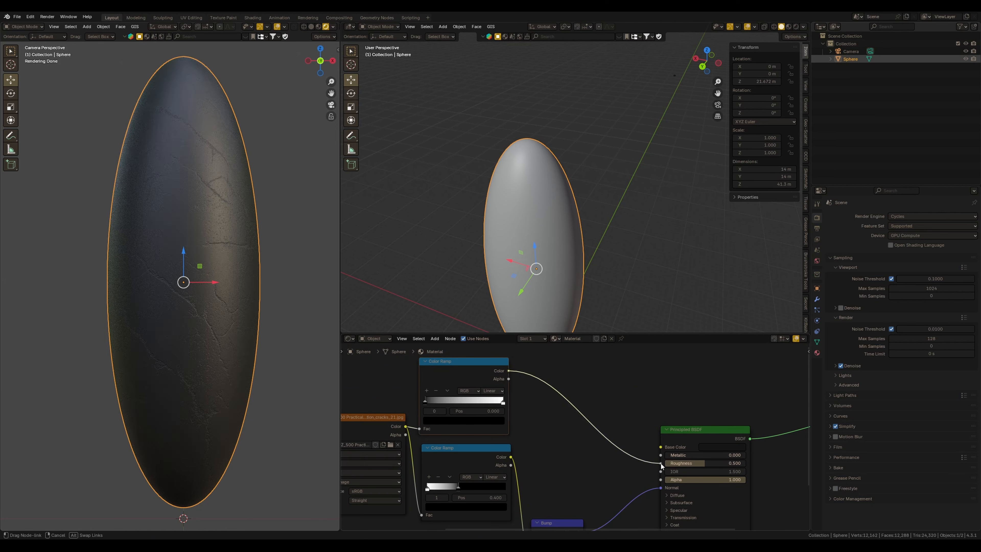
scroll(588, 439, down, 1)
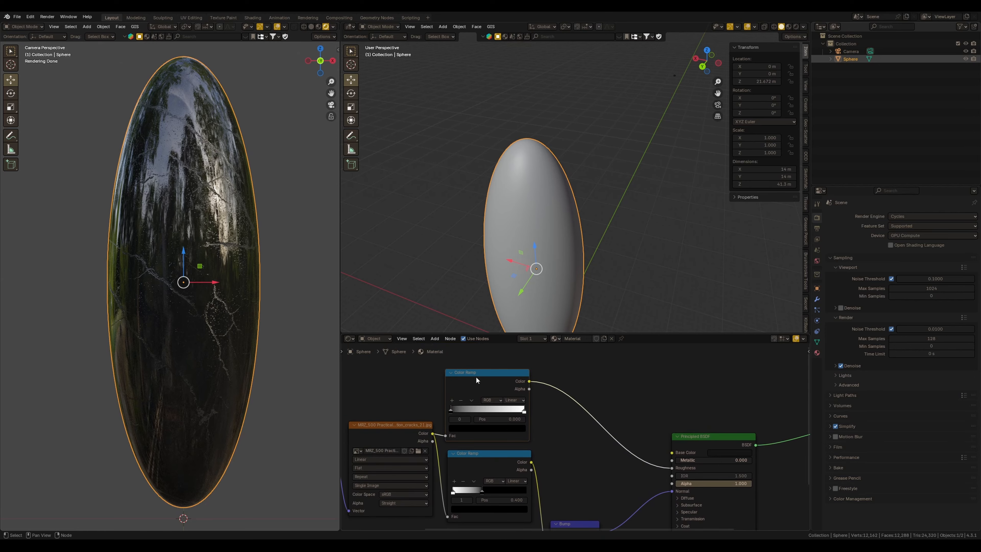
Enable Sheen on the Principled BSDF with weight 0.114 and a pale green-cyan tint
middle_drag(305, 329, 275, 305)
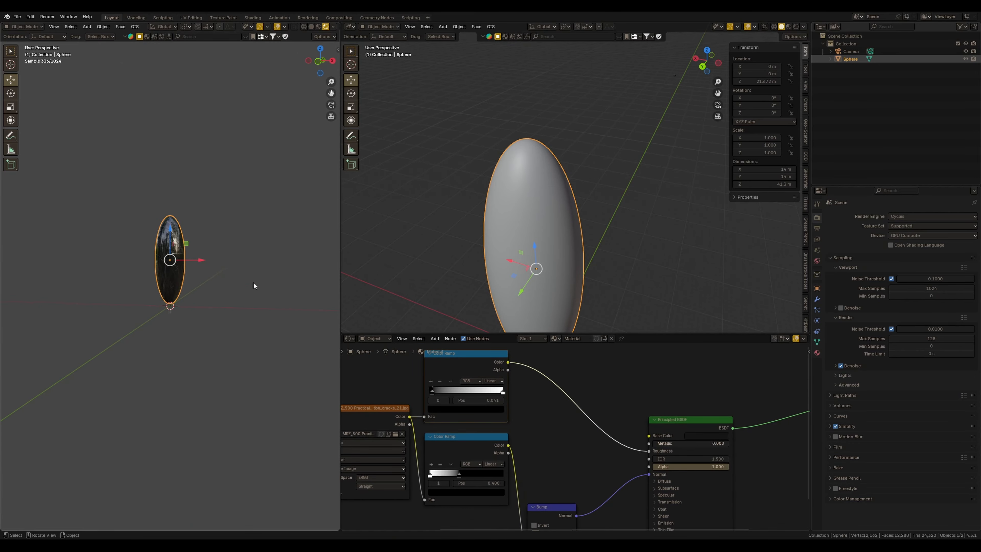
scroll(266, 309, up, 7)
scroll(264, 300, up, 2)
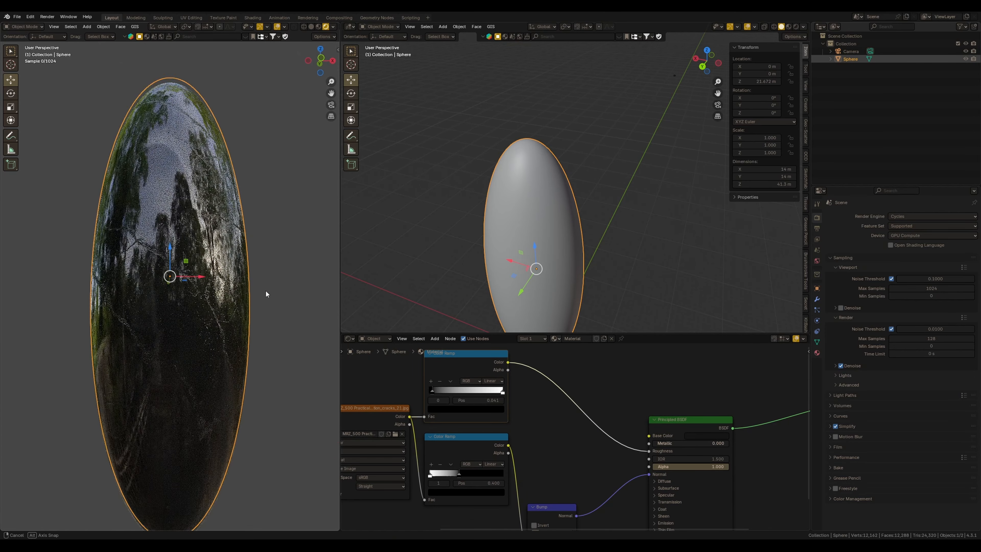
scroll(582, 416, down, 1)
ctrl+middle_drag(583, 417, 588, 425)
middle_drag(666, 481, 602, 420)
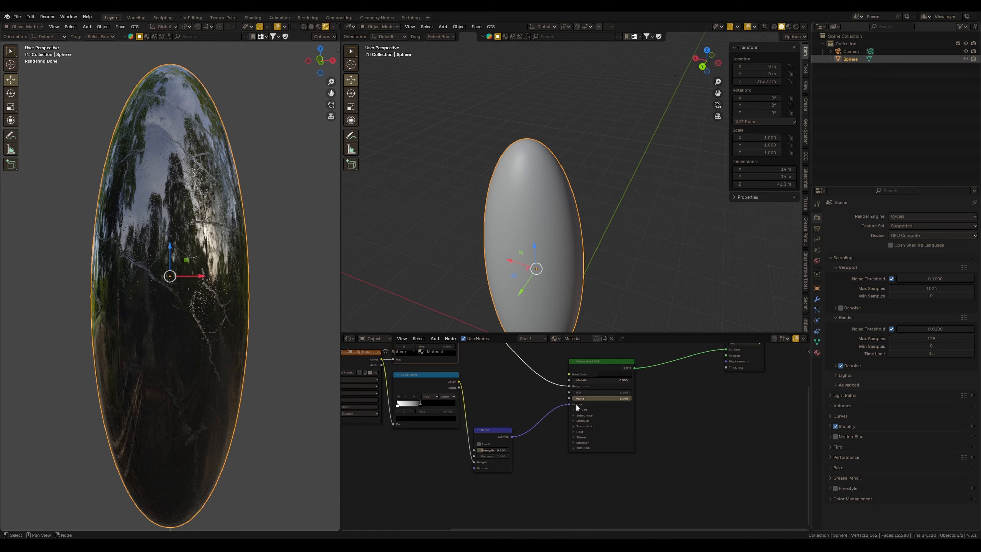
scroll(575, 404, up, 3)
click(576, 439)
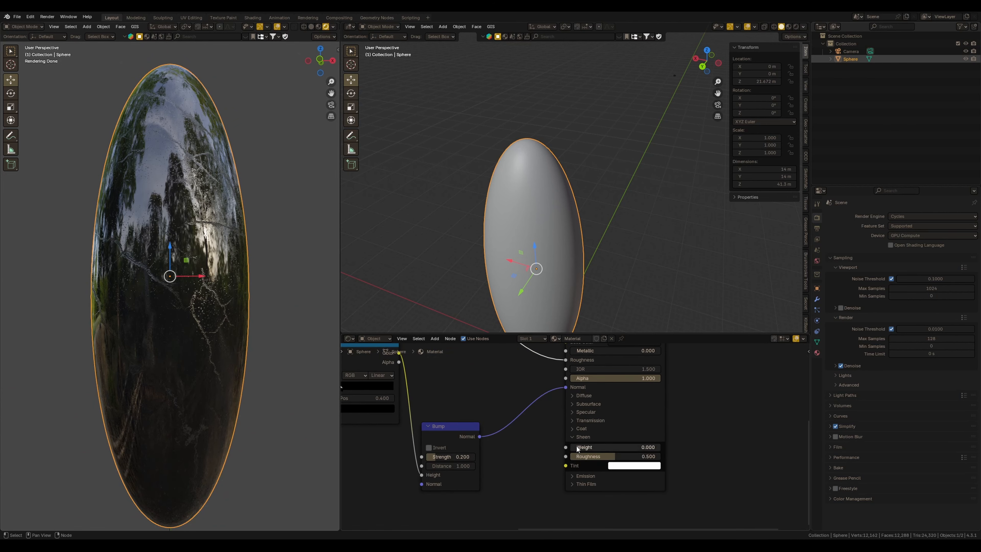
click(641, 465)
click(684, 346)
click(648, 350)
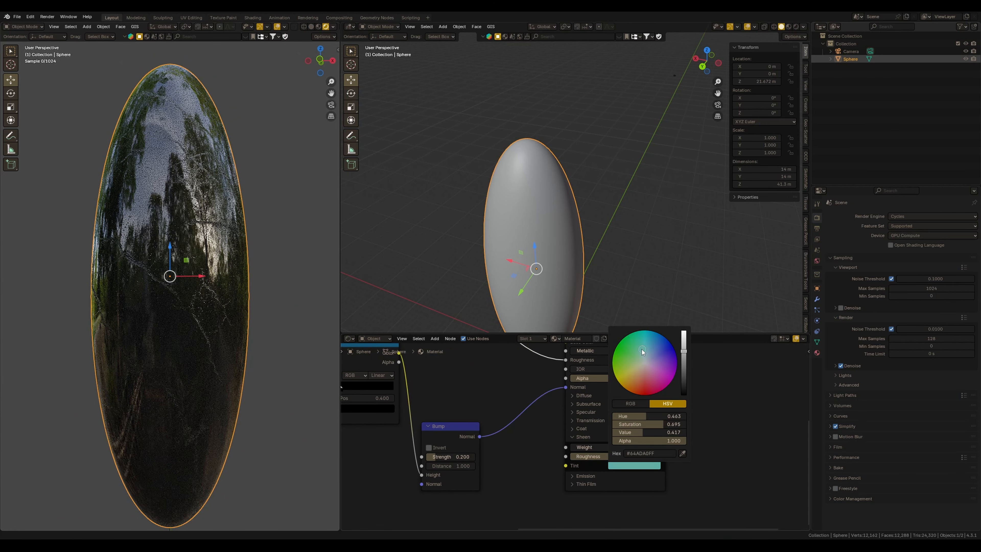
mouse_move(590, 448)
mouse_down()
mouse_move(615, 448)
mouse_move(597, 448)
mouse_up()
middle_drag(126, 359, 241, 342)
click(612, 466)
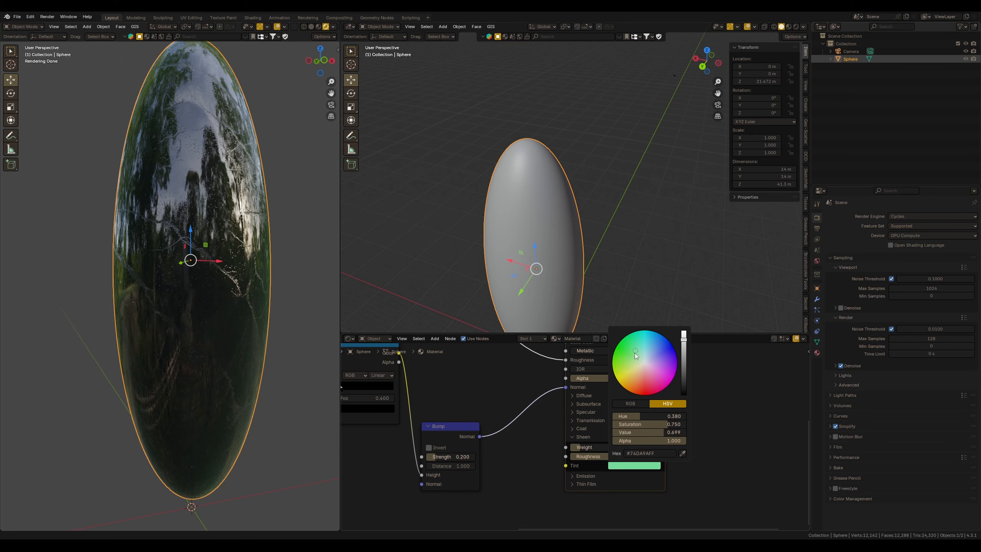
click(643, 353)
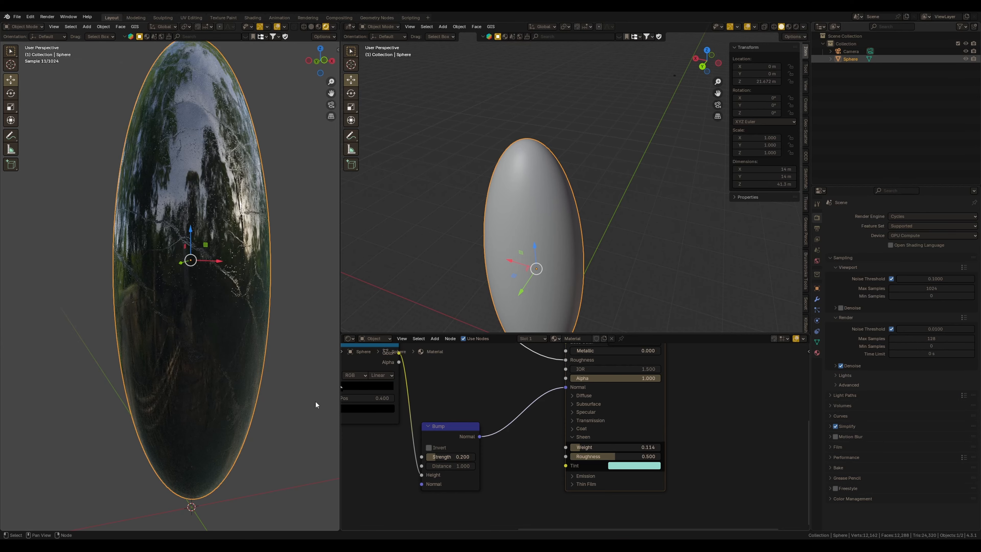
Set the Specular IOR Level to about 0.38 and Metallic to 0.650
middle_drag(263, 380, 211, 364)
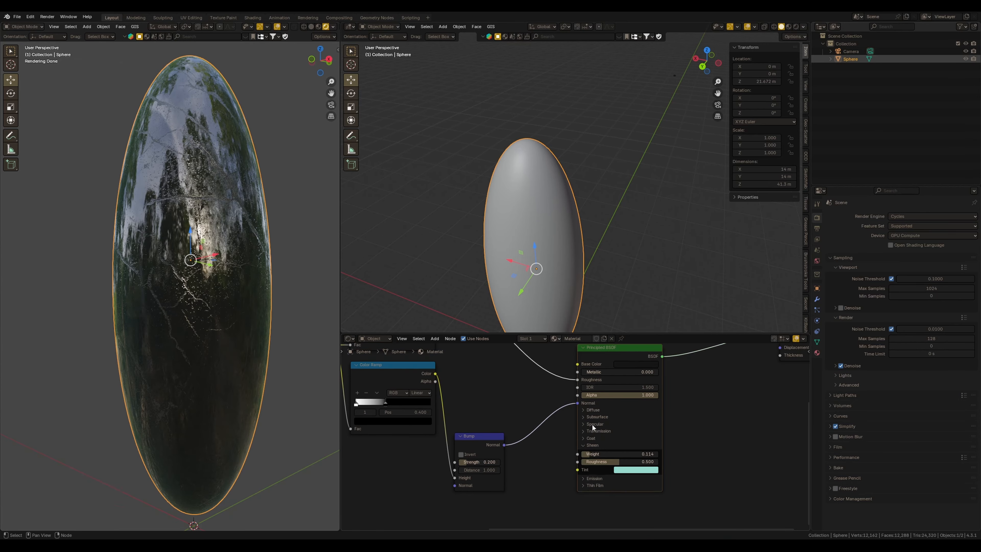
click(591, 422)
drag(634, 437, 598, 444)
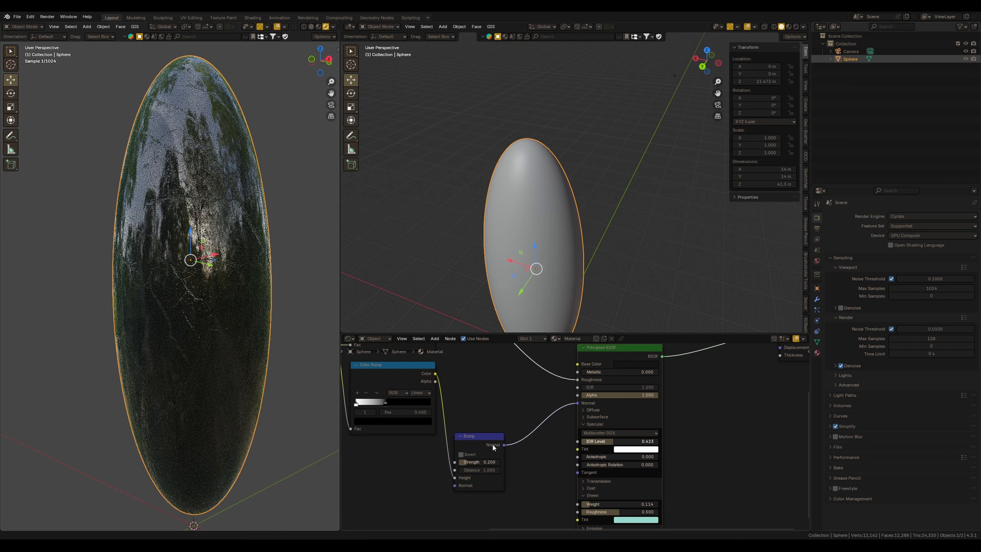
drag(443, 447, 668, 374)
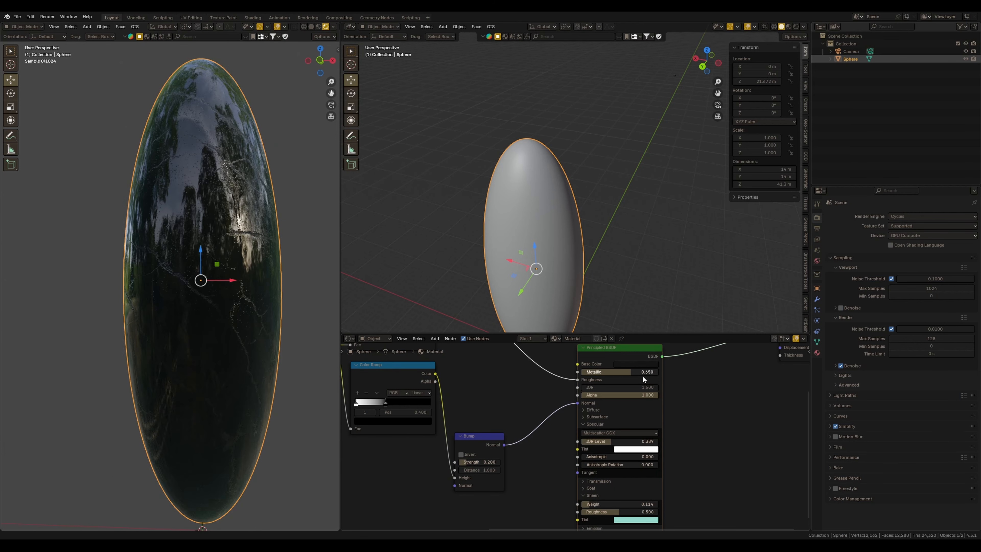
Move the existing nodes aside and add a second Principled BSDF below the shader
mouse_move(239, 346)
middle_down()
mouse_move(258, 349)
mouse_move(263, 335)
mouse_move(230, 341)
middle_up()
middle_drag(229, 341, 244, 341)
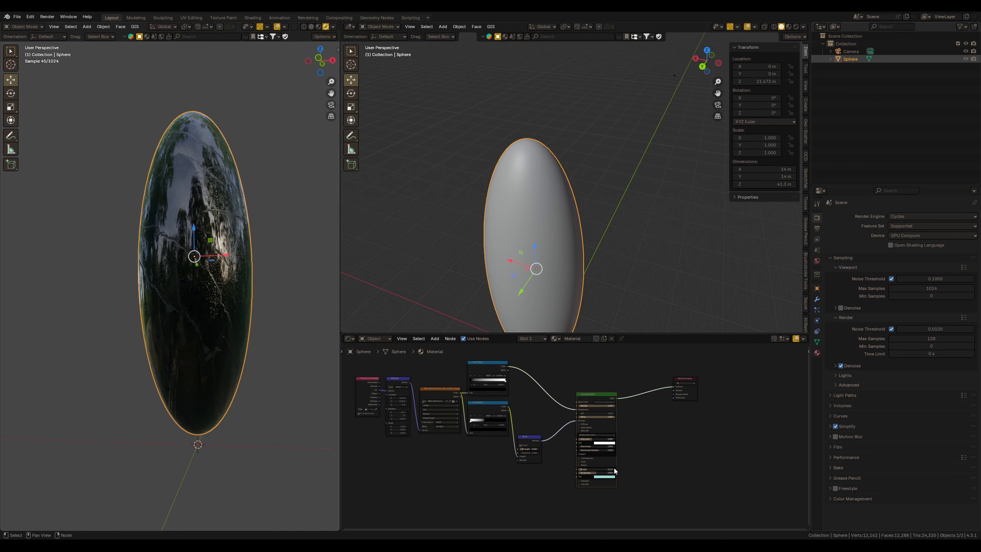
middle_drag(625, 412, 667, 436)
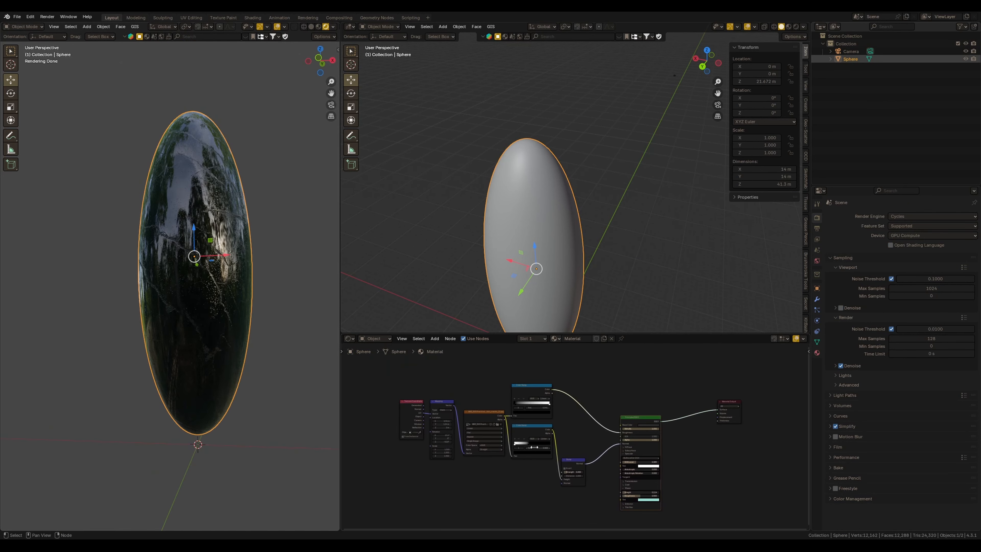
drag(398, 374, 638, 501)
key(g)
click(648, 476)
middle_drag(652, 512, 606, 453)
key(shift+a)
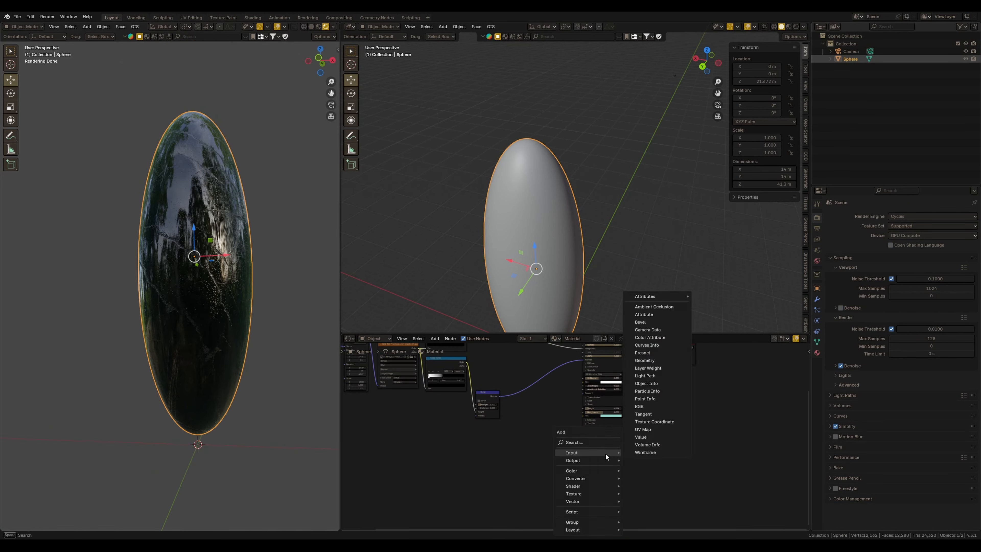
click(604, 442)
text(pr)
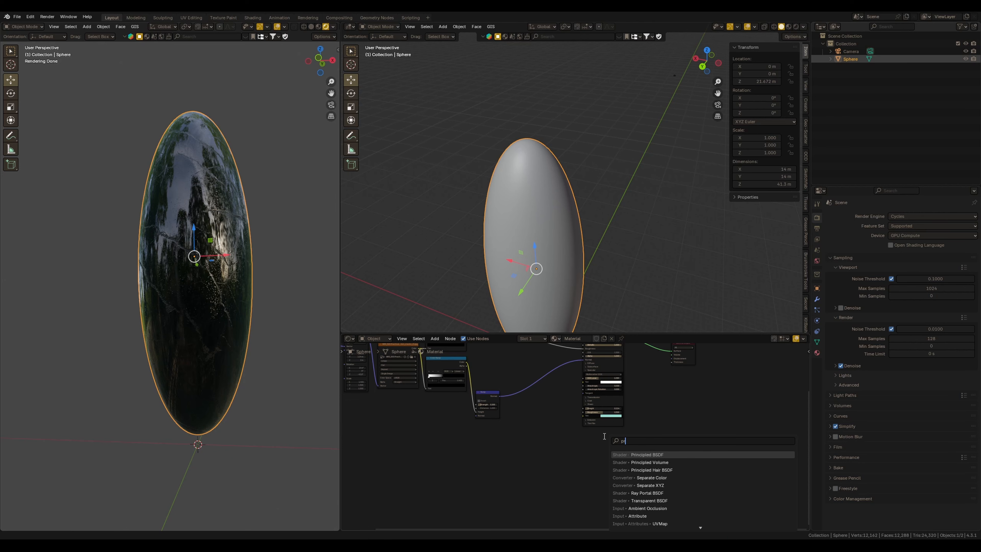
key(Return)
click(595, 459)
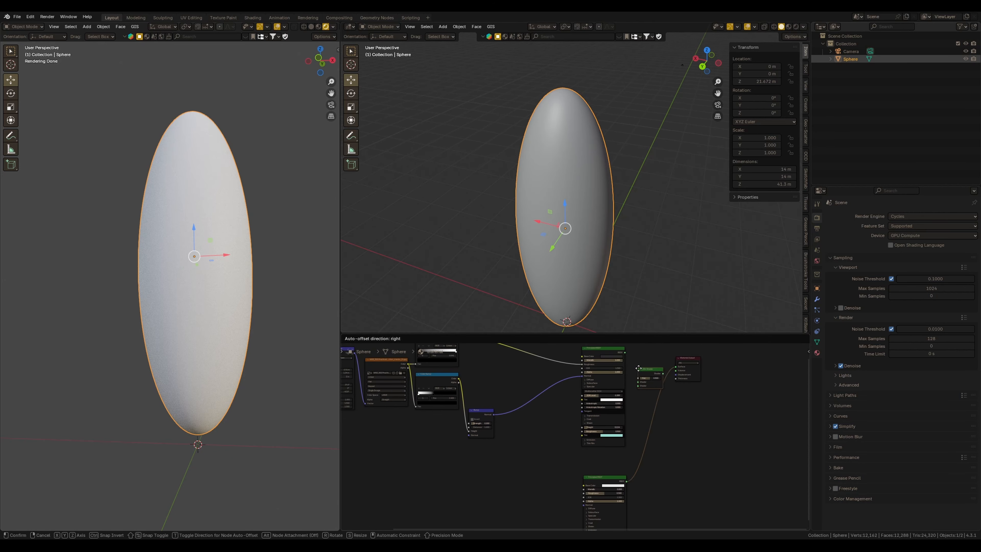
Mix the two Principled BSDFs through a Mix Shader into the Material Output
click(637, 378)
drag(636, 392, 636, 395)
drag(625, 352, 637, 392)
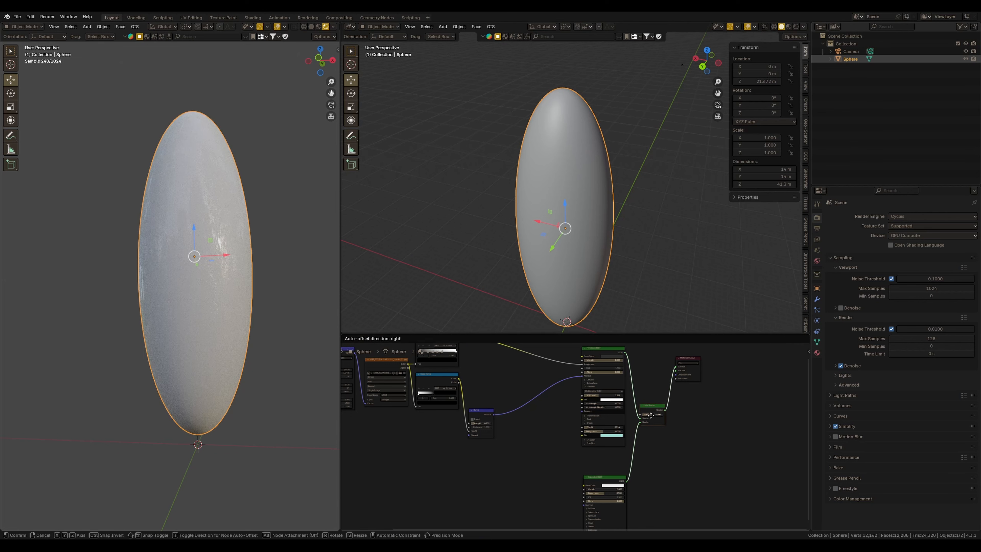
middle_drag(568, 462, 597, 446)
drag(681, 396, 676, 438)
Duplicate the Color Ramp and wire the copy from the same texture into the Mix Shader's factor
shift+middle_drag(448, 407, 477, 434)
drag(441, 374, 486, 391)
shift+middle_drag(490, 403, 500, 387)
key(shift+d)
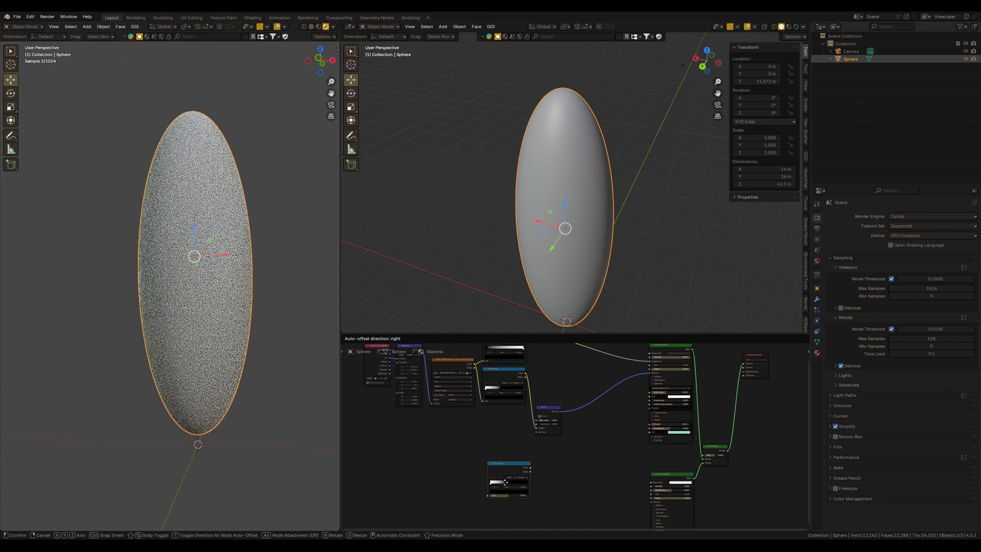
click(503, 489)
middle_drag(493, 431, 463, 419)
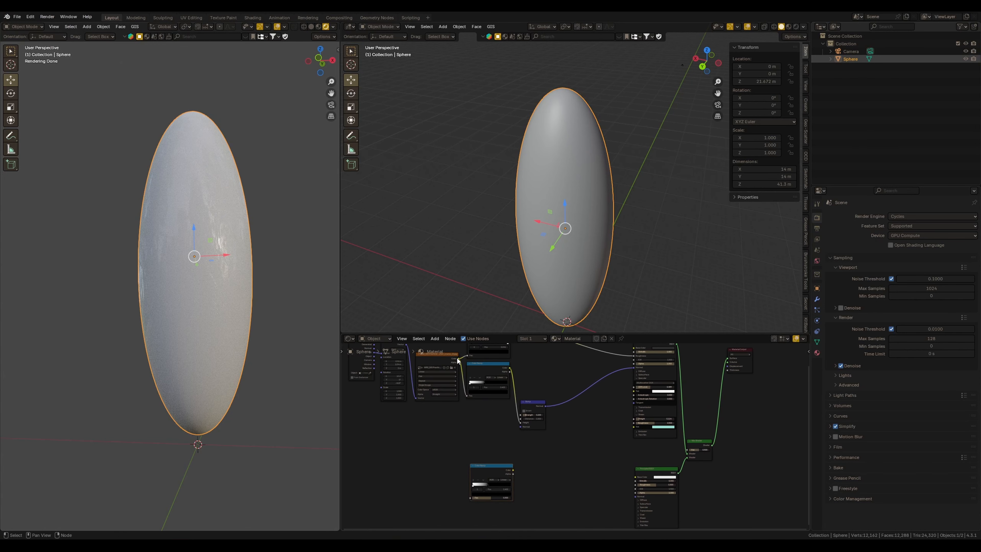
drag(459, 357, 469, 494)
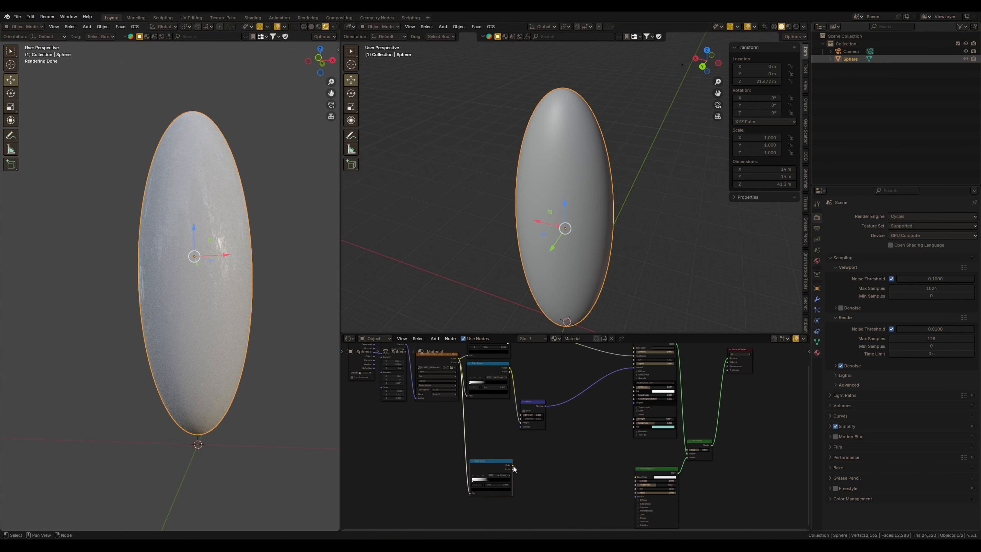
drag(513, 466, 684, 450)
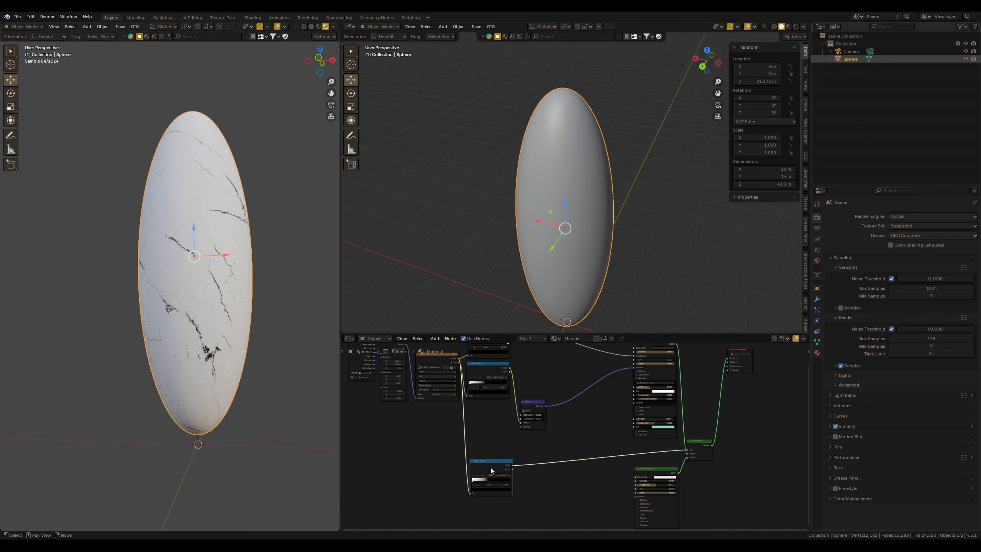
Insert an Invert Color node between the copied Color Ramp and the Mix Shader factor
scroll(491, 468, up, 4)
key(shift+a)
click(552, 442)
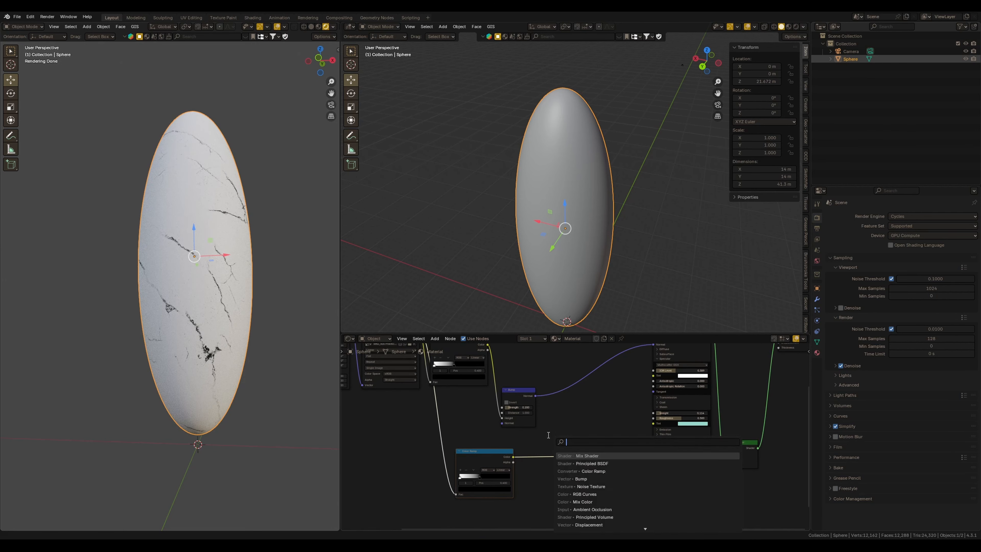
text(in)
key(Down)
key(Down)
key(Down)
key(Down)
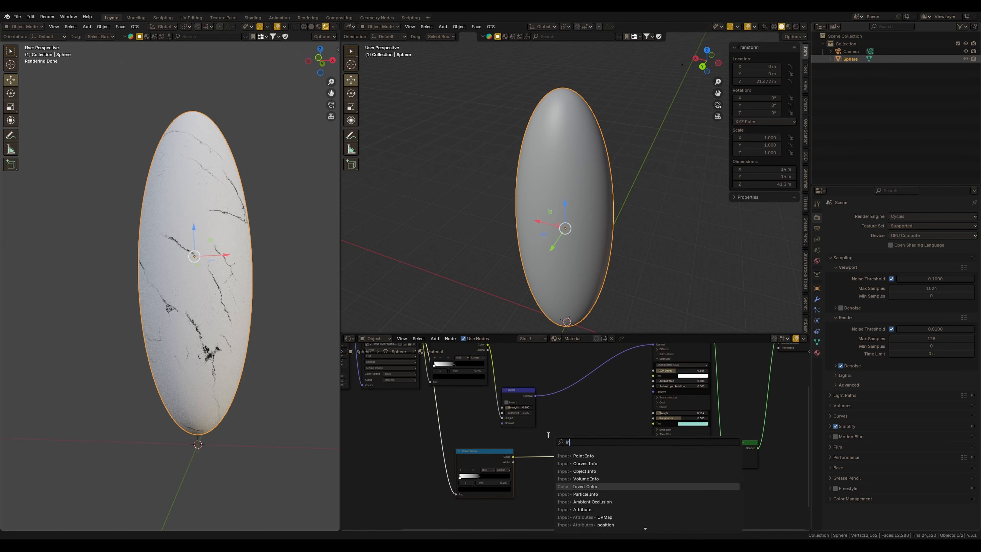
key(Return)
Move the copied Color Ramp's white stop further to the left
click(550, 441)
scroll(502, 444, up, 2)
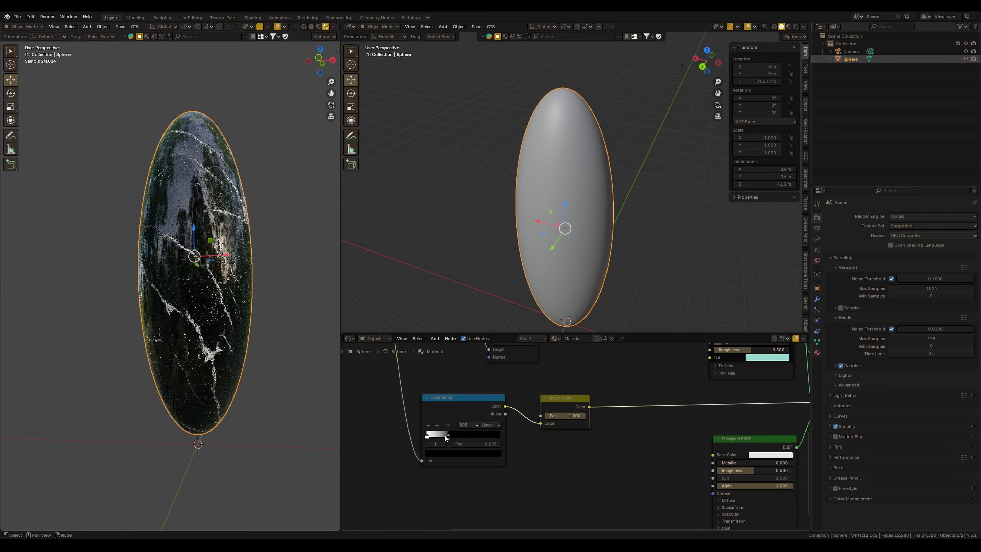
drag(455, 434, 433, 437)
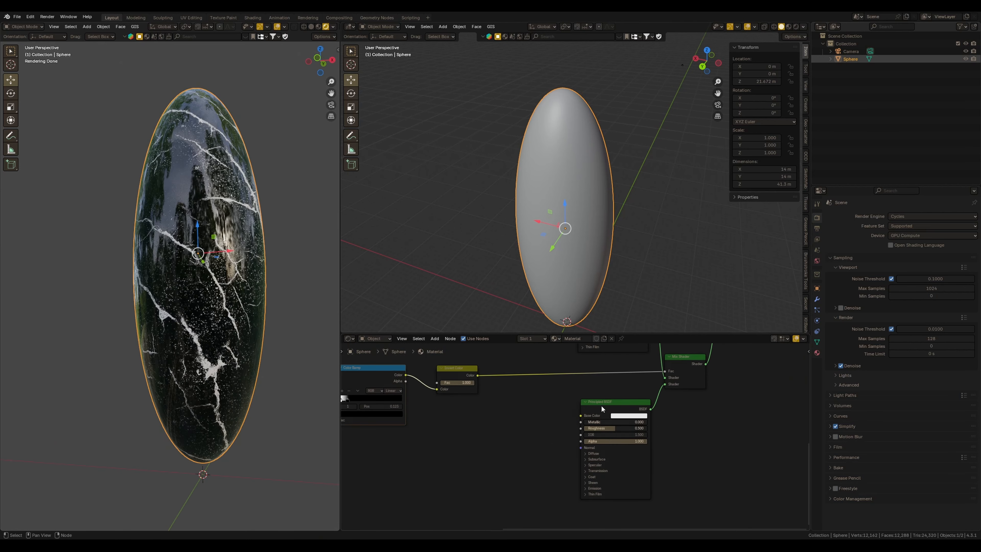
Set the second Principled BSDF's base color to black
drag(601, 404, 604, 415)
click(617, 402)
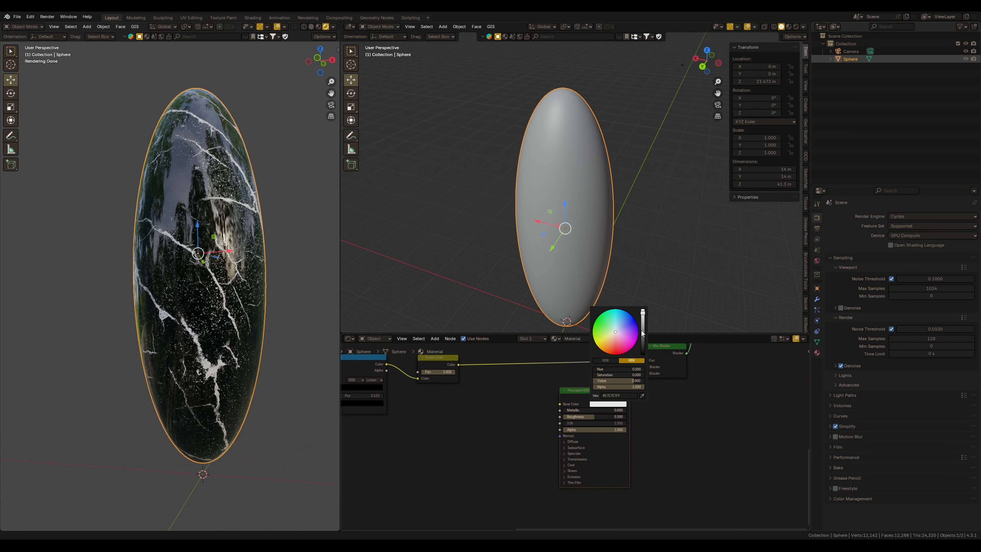
drag(641, 331, 641, 361)
Expand the second Principled BSDF's Emission section and set Emission Strength to 1
click(574, 477)
scroll(587, 475, up, 2)
middle_drag(589, 474, 572, 422)
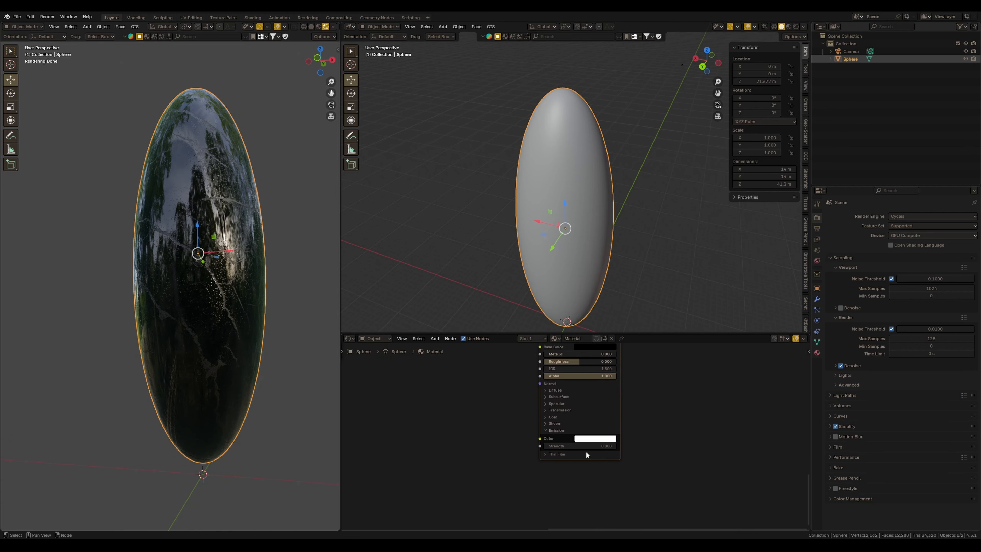
mouse_move(582, 446)
mouse_down()
mouse_move(591, 446)
mouse_move(581, 447)
mouse_up()
click(564, 446)
text(1)
key(Return)
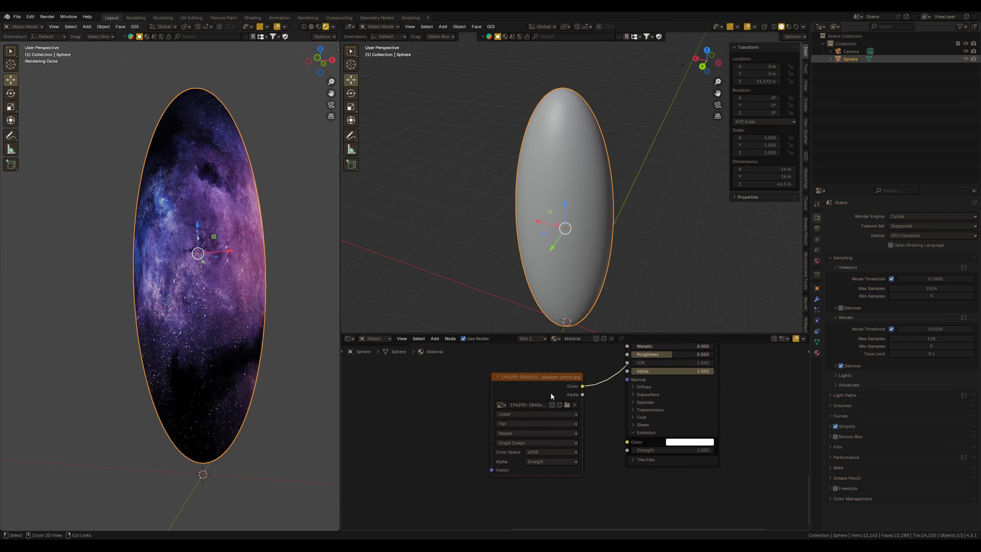
Add Texture Coordinate and Mapping nodes in front of the galaxy image texture
drag(528, 389, 469, 400)
middle_drag(226, 305, 274, 355)
scroll(463, 423, down, 2)
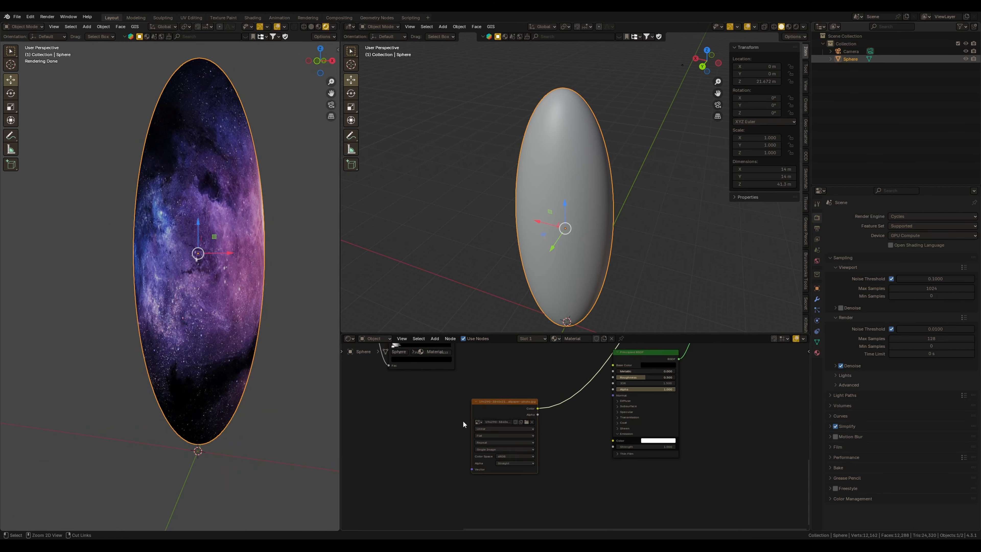
key(ctrl+t)
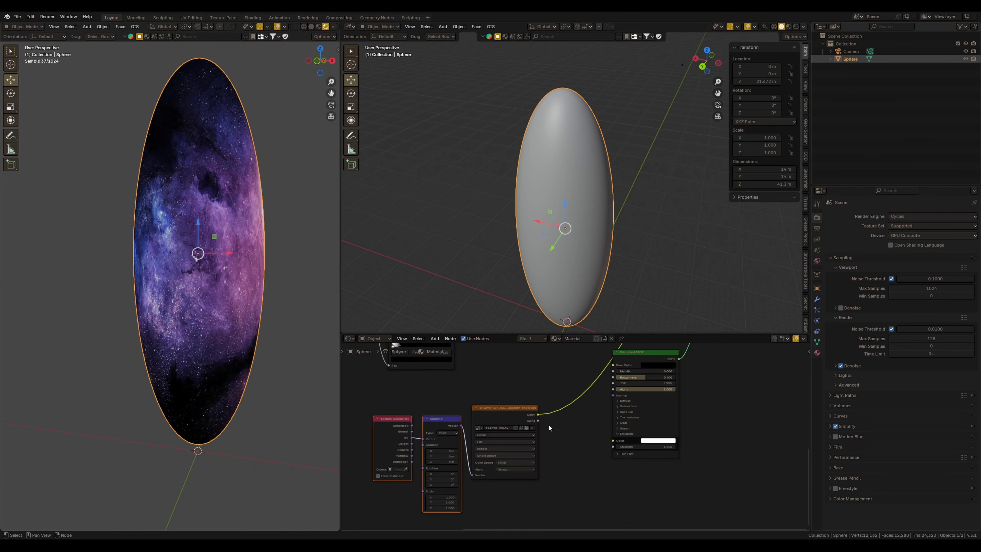
Connect the galaxy image's Color to the second Principled BSDF's Emission Color
drag(537, 414, 613, 442)
middle_drag(584, 420, 503, 486)
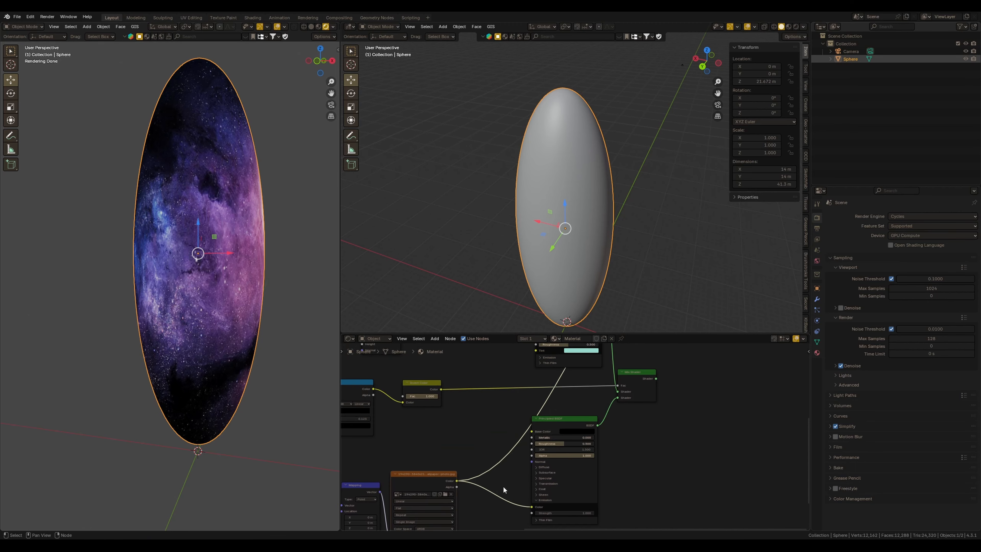
ctrl+shift+click(647, 378)
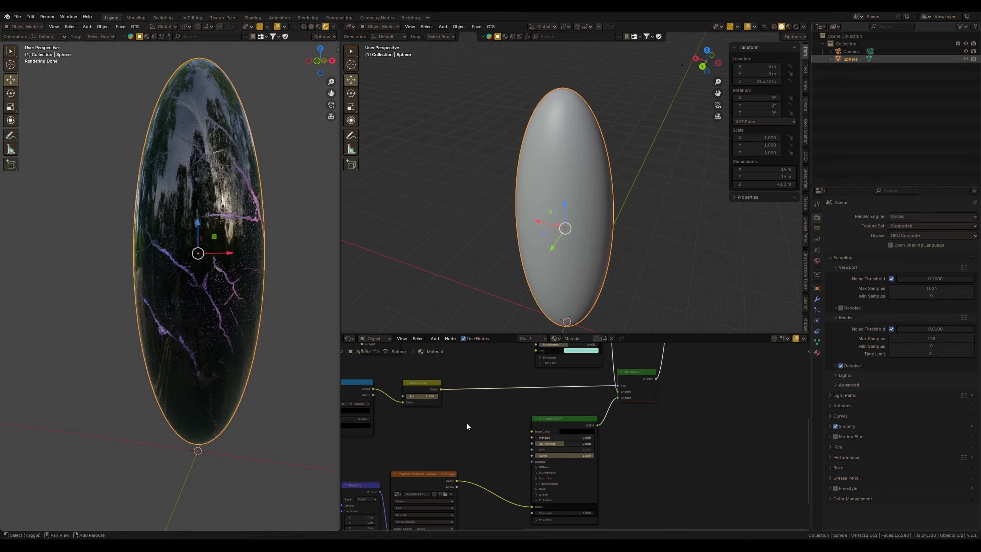
Insert an RGB Curves node between the galaxy image and the Emission Color
mouse_move(466, 424)
middle_down()
mouse_move(541, 386)
mouse_move(470, 423)
middle_up()
drag(376, 421, 514, 446)
middle_drag(501, 441, 519, 419)
drag(520, 419, 469, 438)
click(559, 415)
key(shift+a)
click(554, 416)
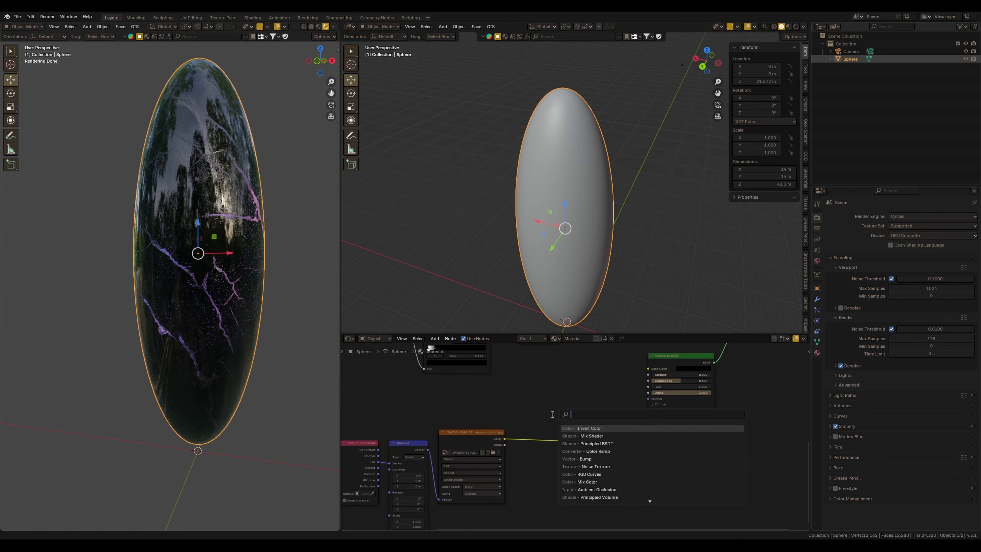
text(rg)
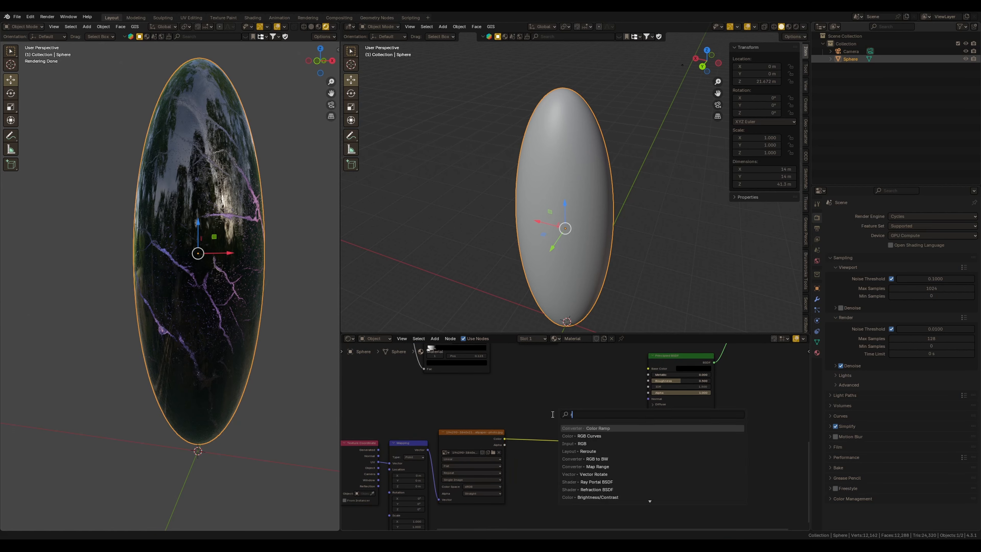
key(Down)
key(Down)
key(Return)
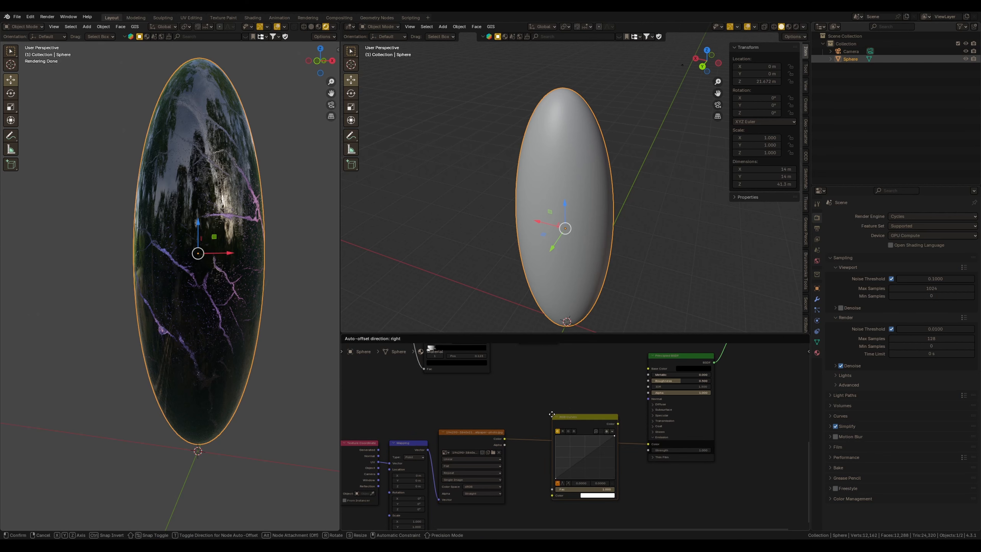
click(538, 412)
Bend the RGB Curves' blue, green and red channel curves to tint the glowing cracks toward red
scroll(559, 422, up, 3)
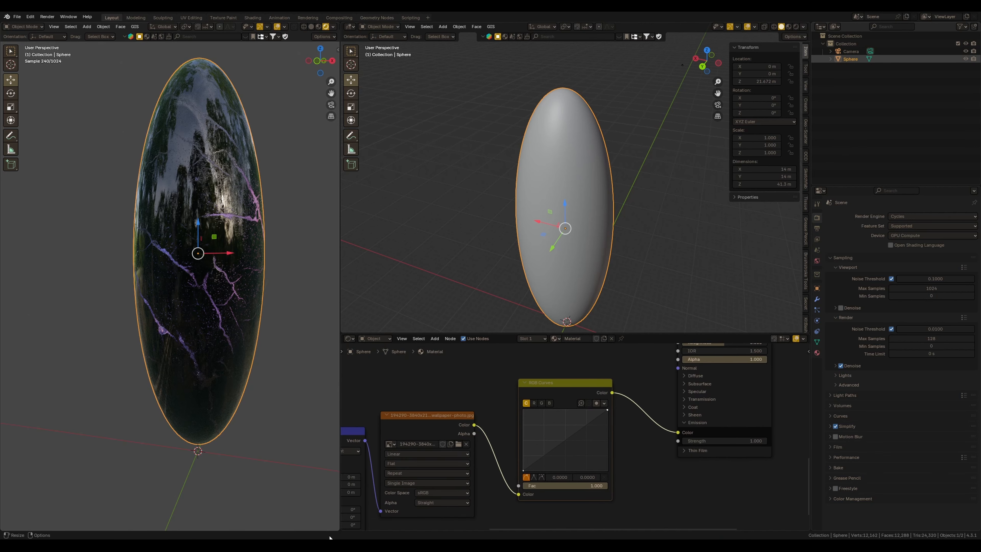
click(495, 380)
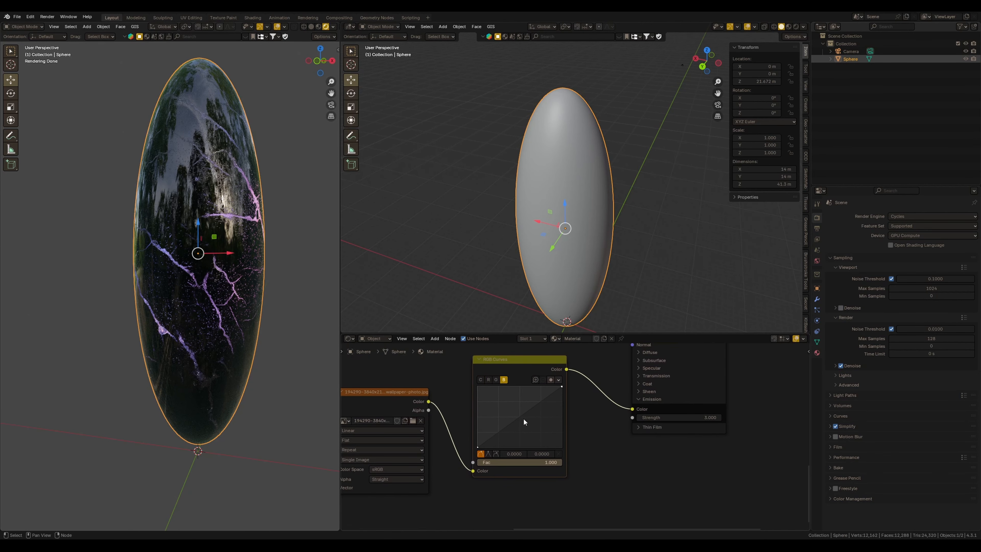
drag(513, 375, 512, 382)
drag(518, 425, 531, 437)
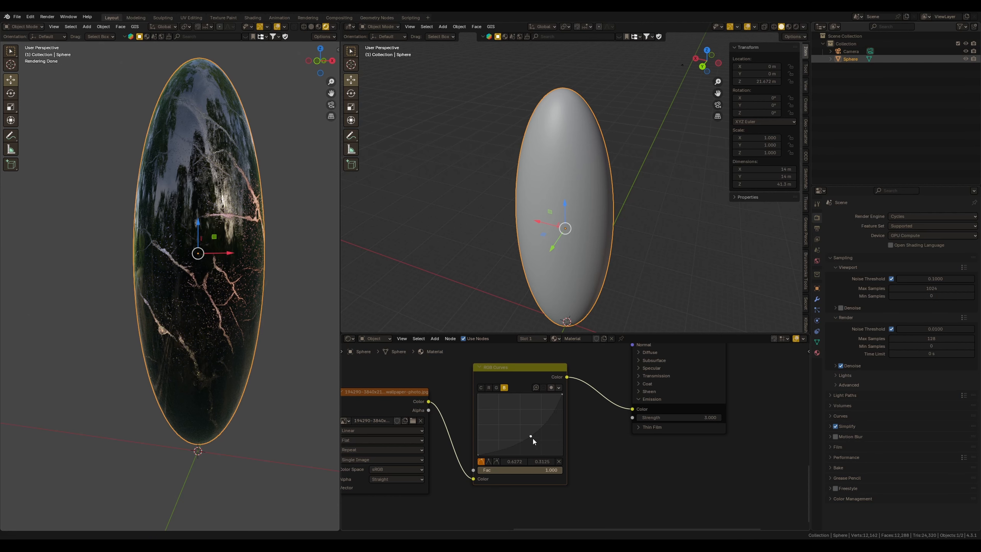
click(496, 388)
click(519, 428)
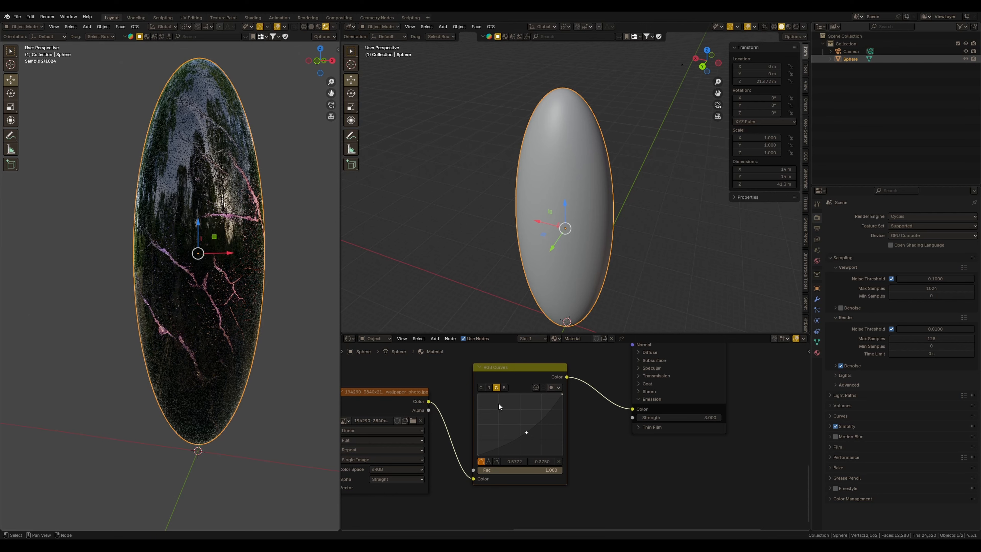
click(488, 388)
drag(520, 427, 515, 420)
click(497, 388)
click(488, 388)
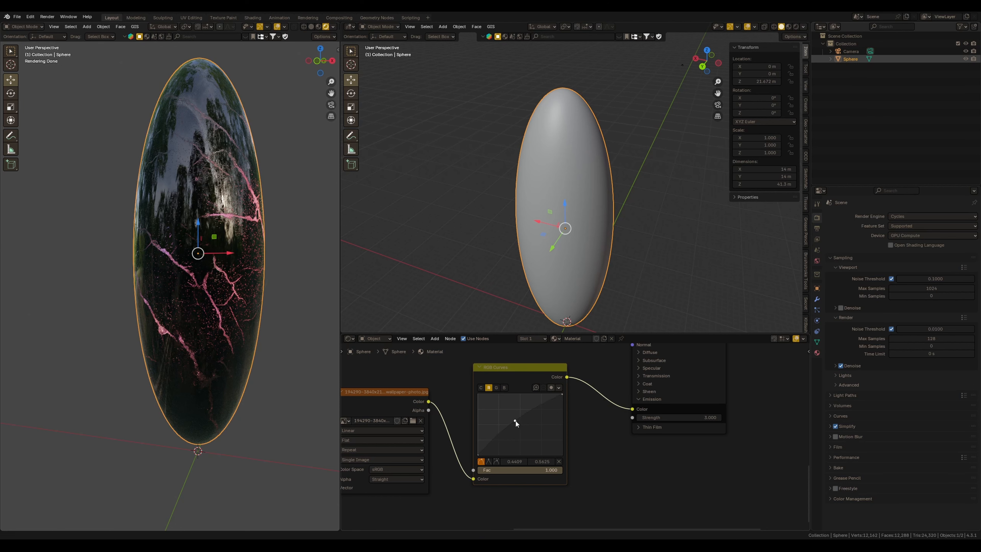
Switch to the camera view and shift the Mapping node's X location
scroll(507, 426, down, 2)
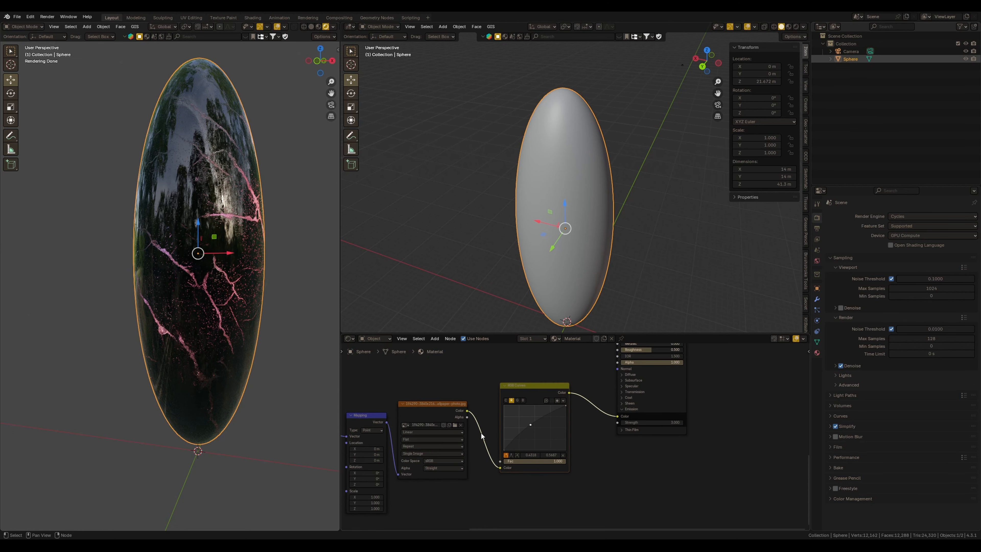
middle_drag(182, 278, 213, 365)
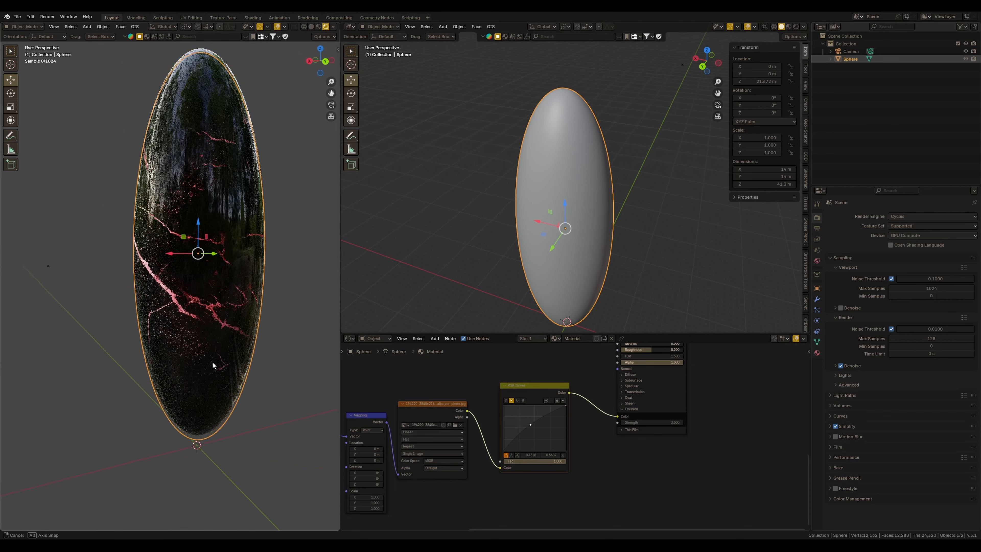
key(KP_0)
scroll(606, 464, down, 6)
scroll(452, 477, up, 8)
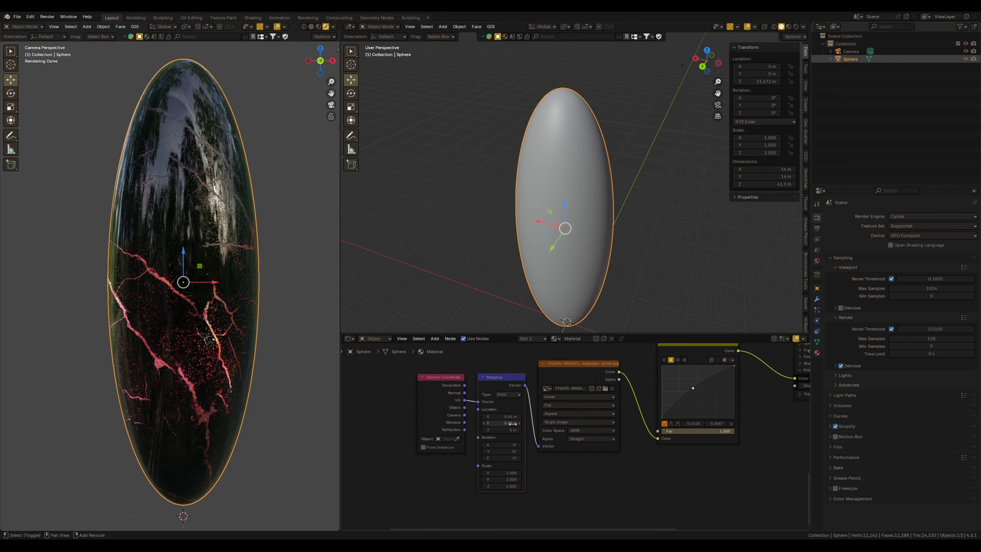
mouse_move(512, 424)
mouse_down()
mouse_move(498, 421)
mouse_move(515, 416)
mouse_move(498, 416)
mouse_up()
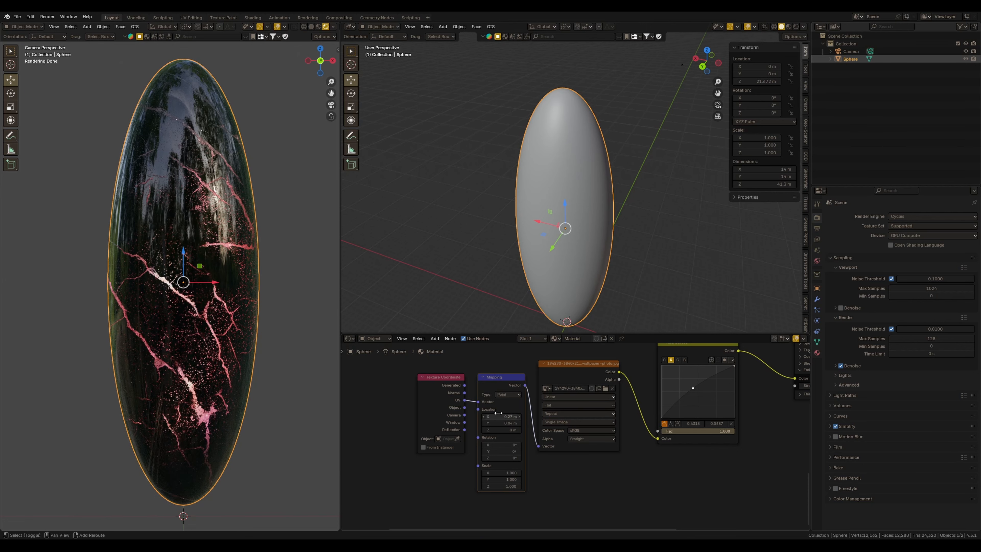
Nudge the RGB Curves point slightly and fine-tune the Mapping's X location again
middle_drag(681, 389, 580, 395)
drag(597, 396, 598, 403)
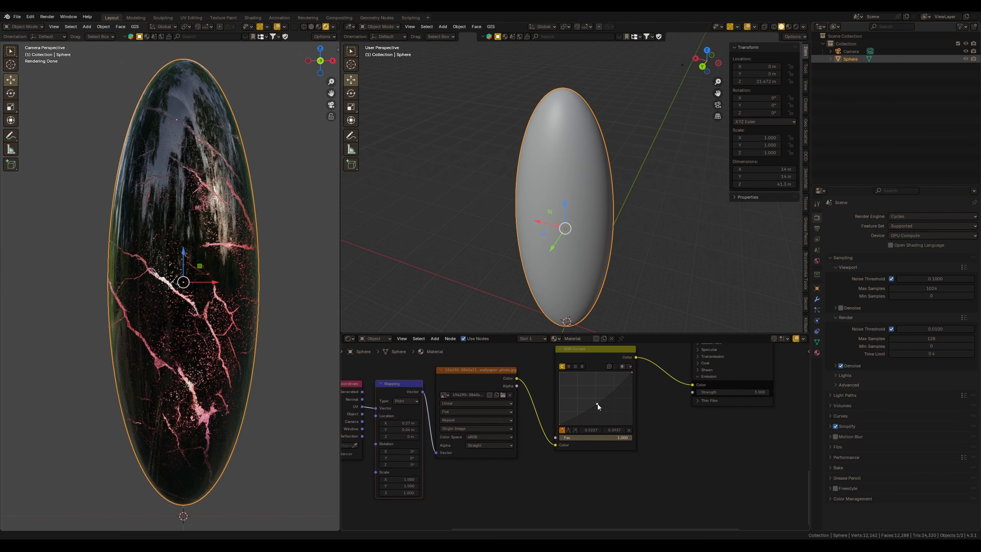
middle_drag(567, 417, 653, 407)
drag(481, 412, 485, 412)
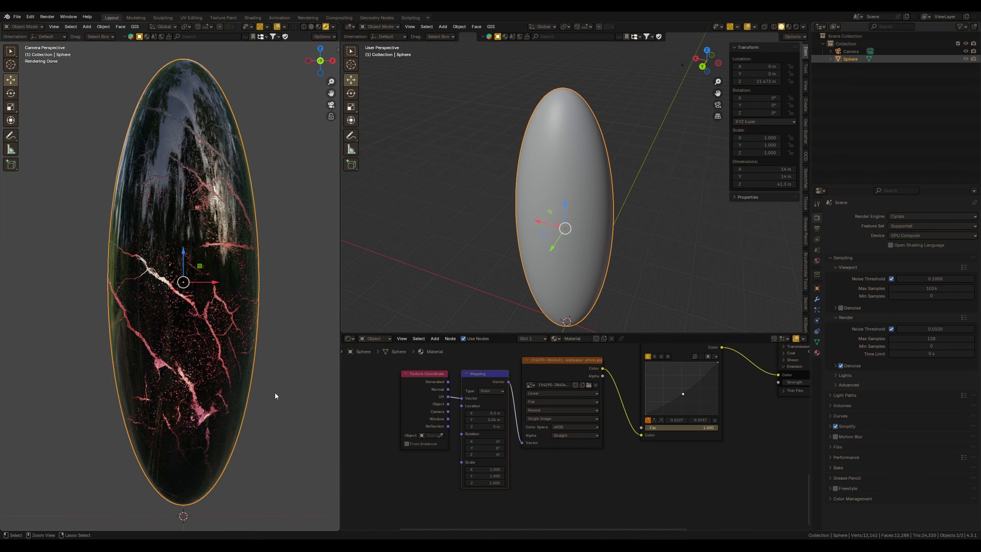
Apply the Dark Storm Clouds in Valley HDRI as the world background
scroll(607, 394, down, 5)
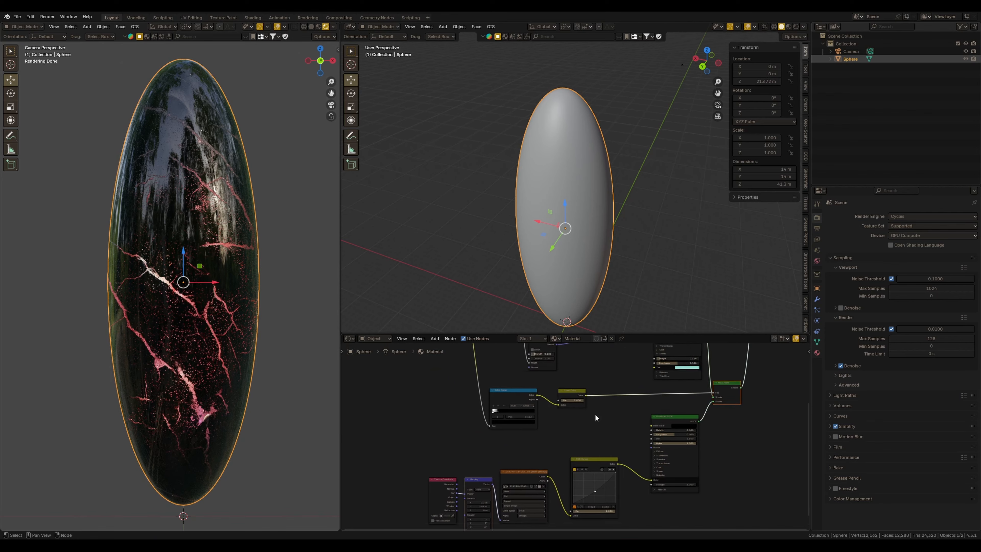
scroll(585, 429, down, 3)
middle_drag(645, 390, 572, 432)
scroll(606, 395, up, 2)
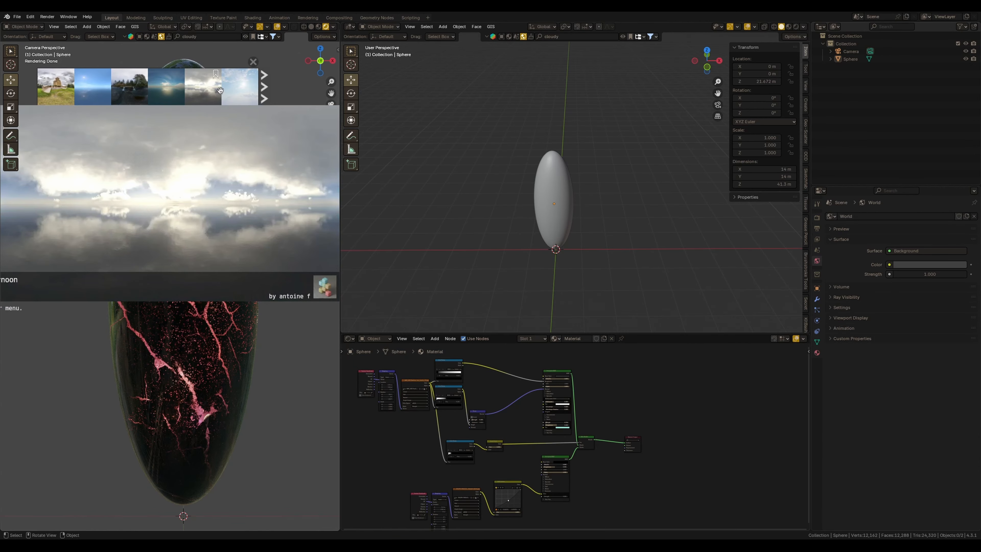
click(264, 86)
click(247, 82)
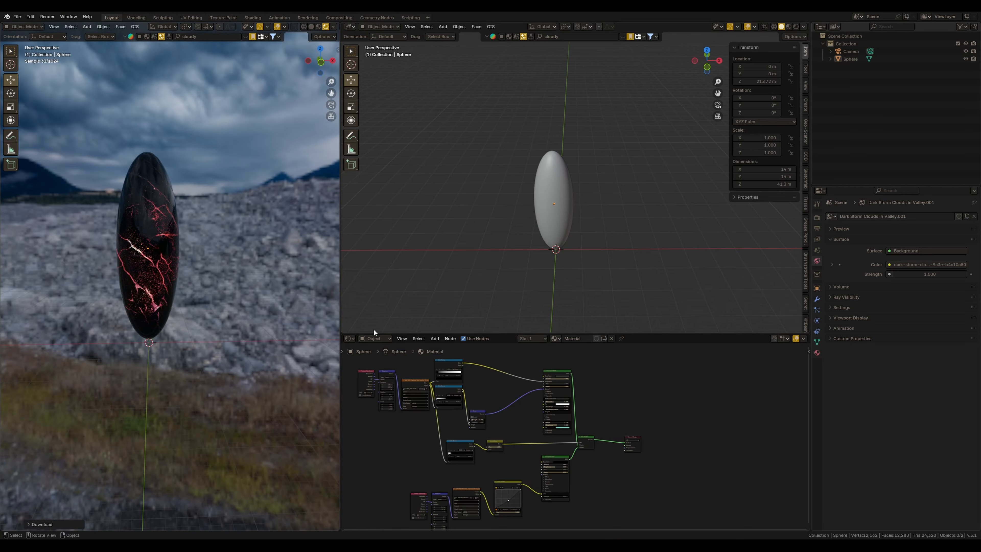
Set the world strength to 3.400 and change the world color to black
middle_drag(215, 311, 238, 271)
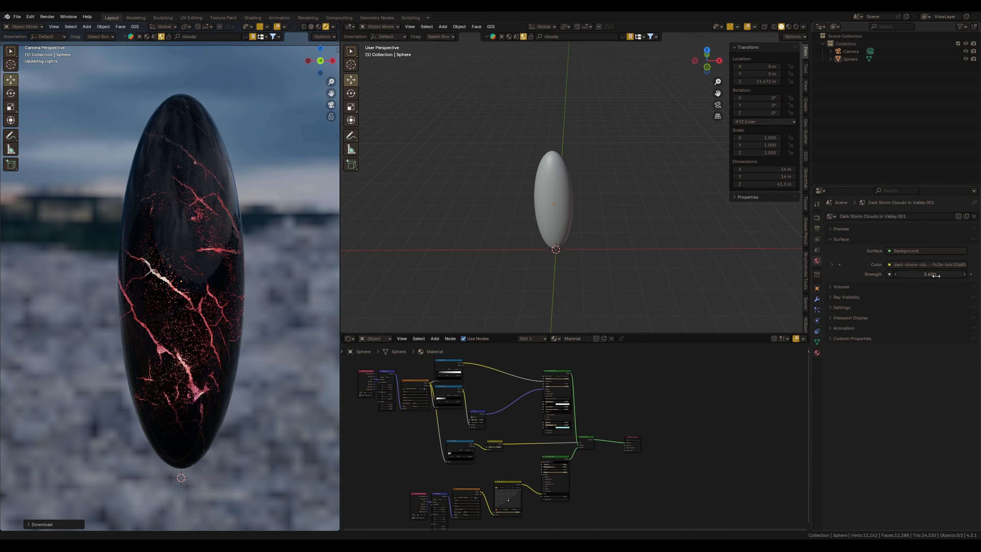
drag(936, 275, 933, 275)
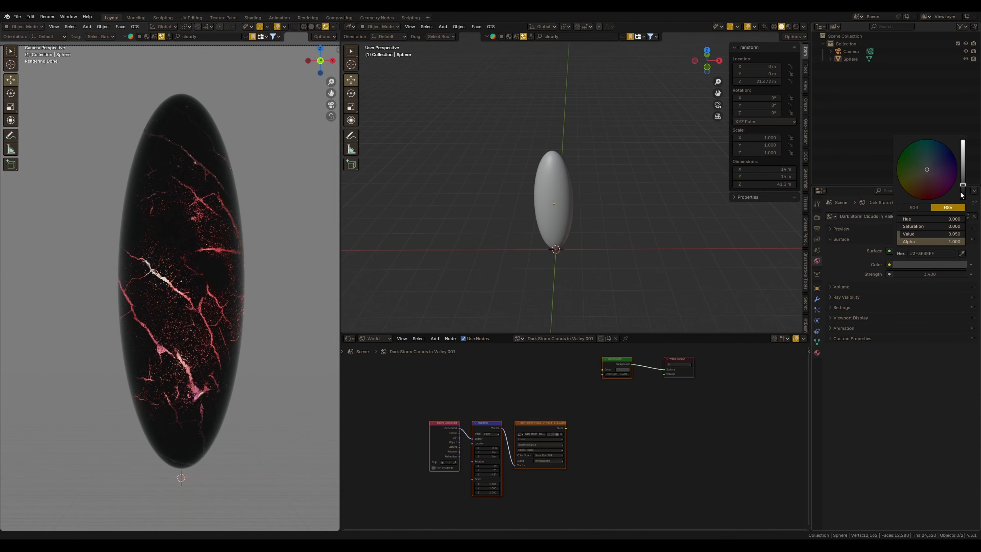
drag(961, 195, 961, 202)
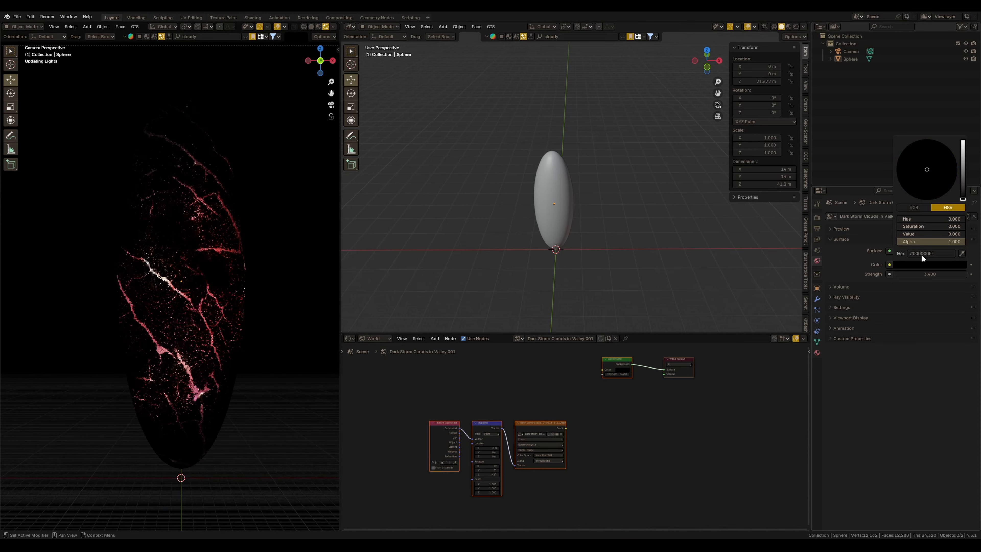
key(KP_7)
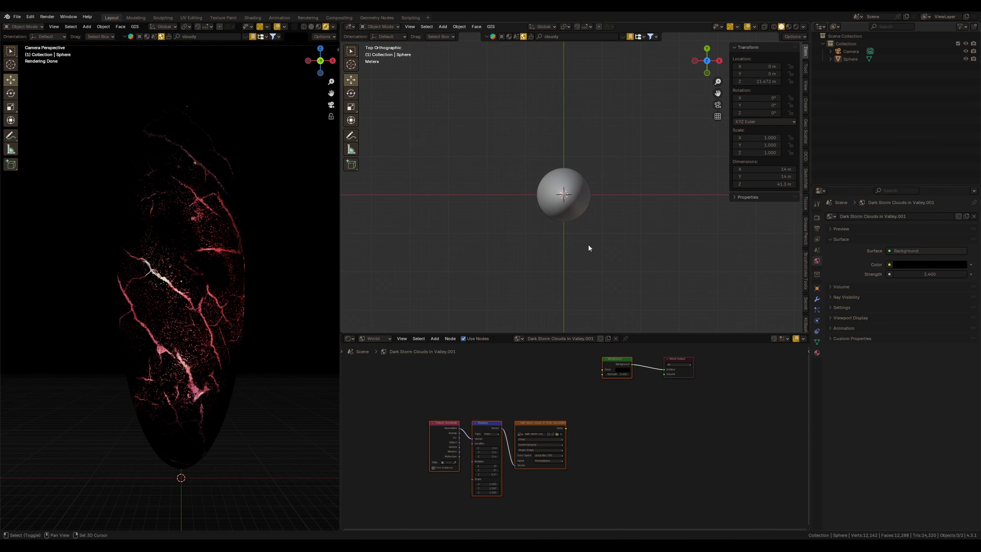
Add a UV sphere and scale it up to about 74.8 m across, enclosing the monolith
key(shift+a)
mouse_move(588, 252)
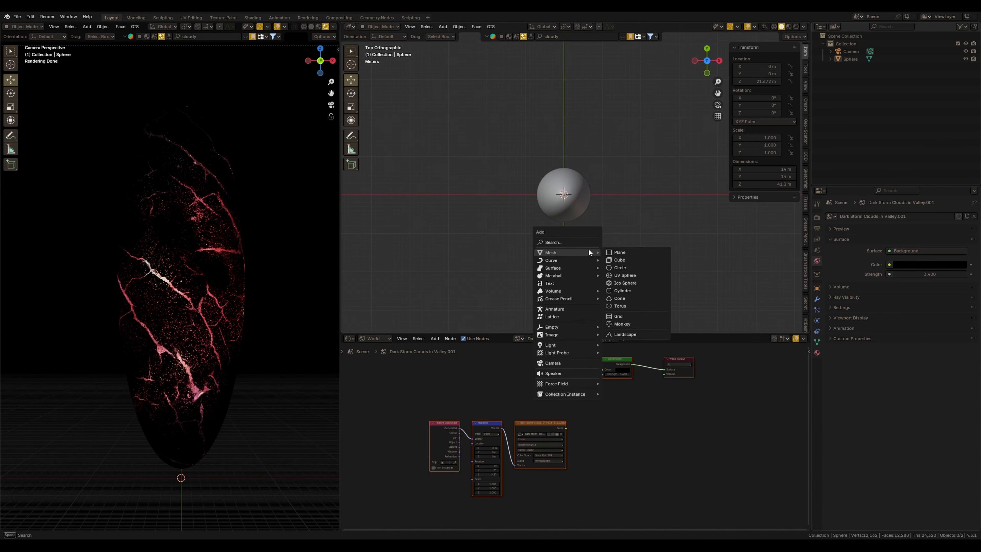
click(619, 274)
key(s)
click(633, 251)
key(s)
click(714, 288)
key(s)
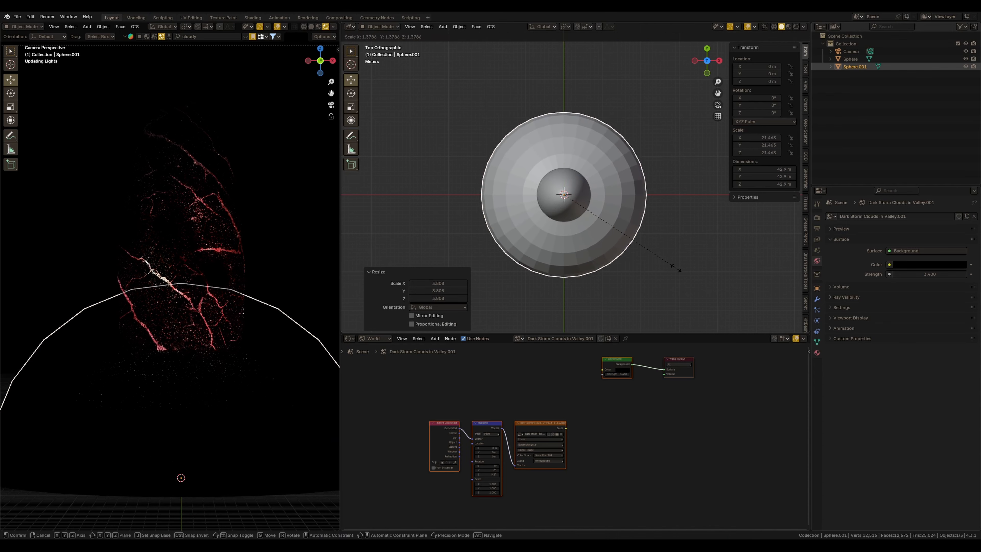
click(682, 271)
middle_drag(639, 267, 630, 186)
key(s)
click(661, 242)
key(KP_1)
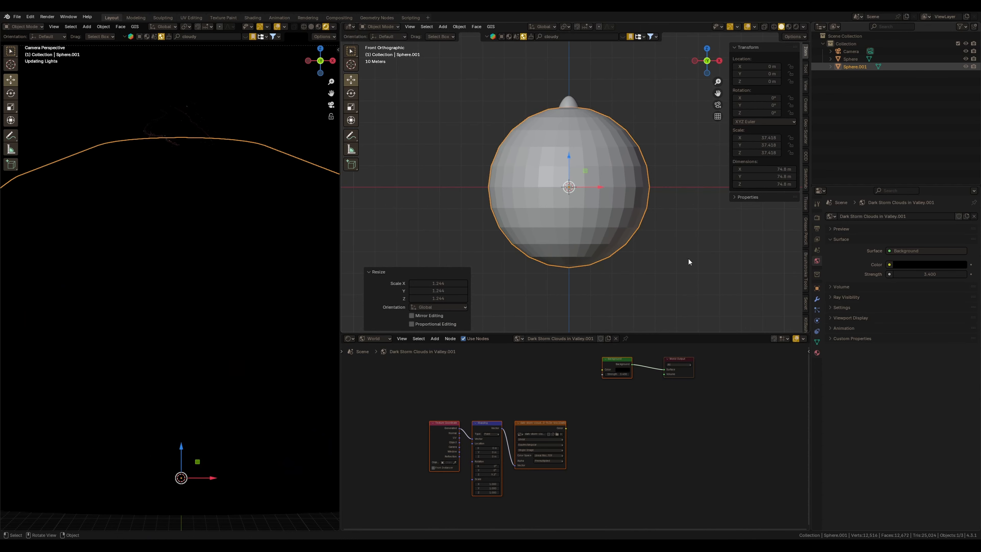
Raise the large sphere about 27.4 m along Z and shade it smooth
key(g)
key(z)
click(587, 187)
right_click(587, 186)
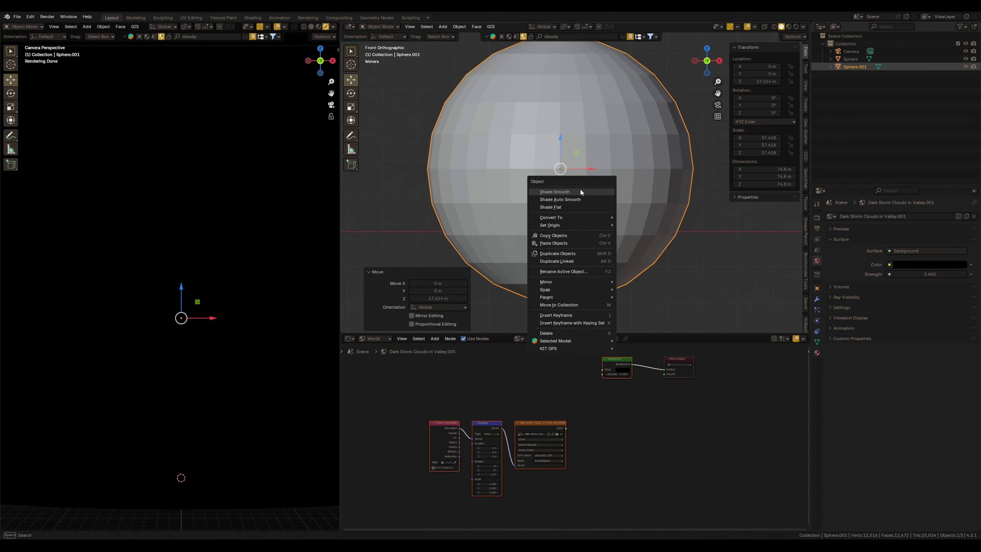
click(603, 189)
scroll(622, 215, up, 3)
scroll(630, 245, down, 1)
ctrl+middle_drag(631, 246, 631, 250)
shift+middle_drag(651, 196, 662, 221)
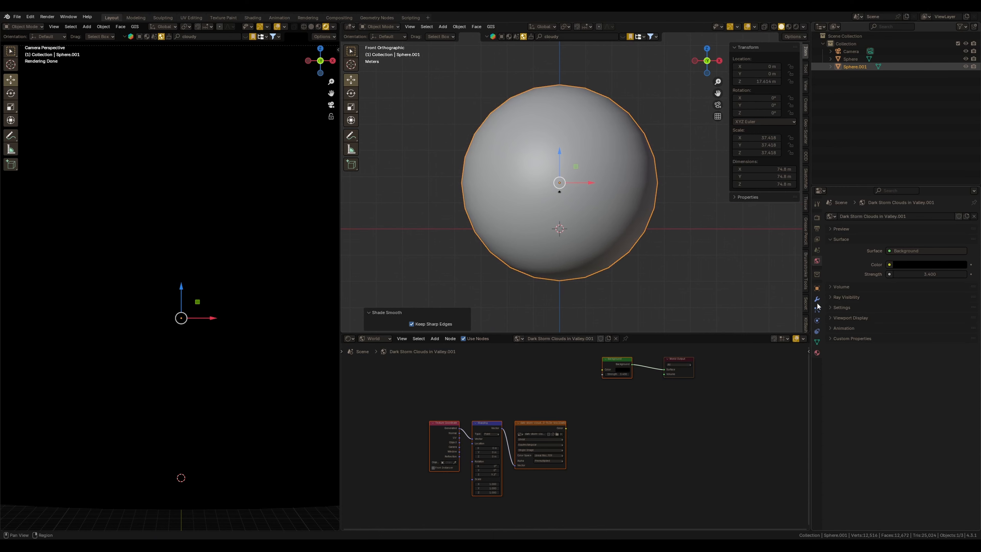
Set the large sphere's viewport display to Bounds
click(816, 289)
click(838, 420)
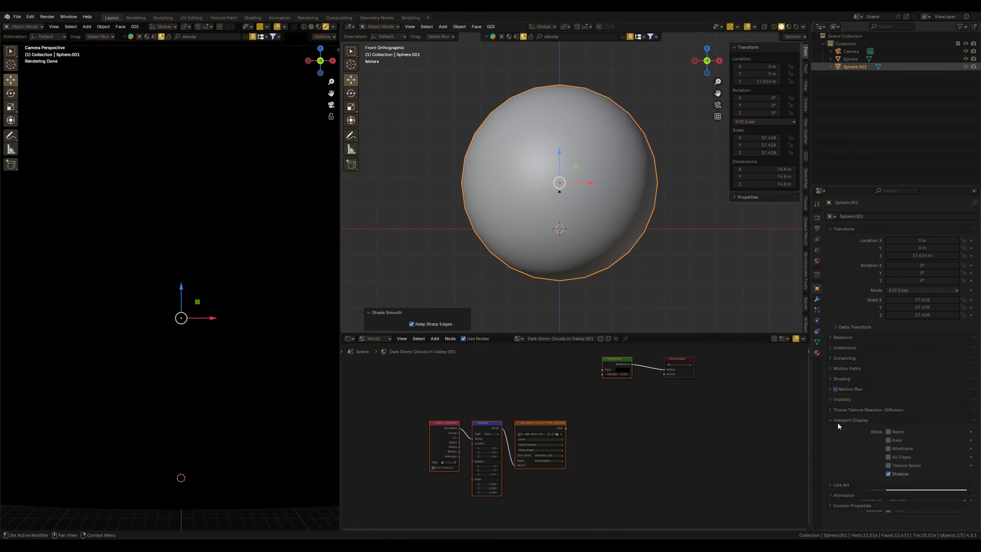
scroll(900, 488, down, 1)
click(901, 487)
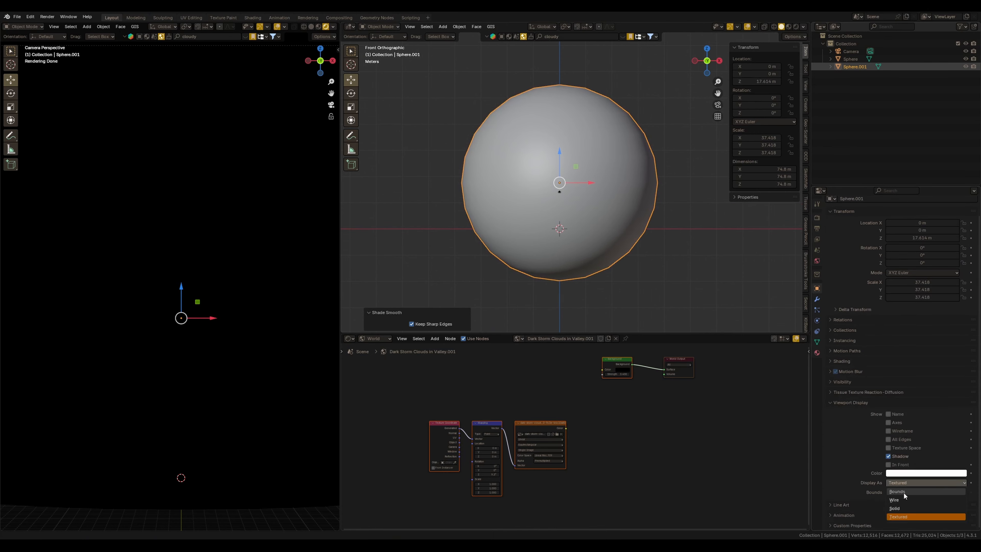
click(903, 491)
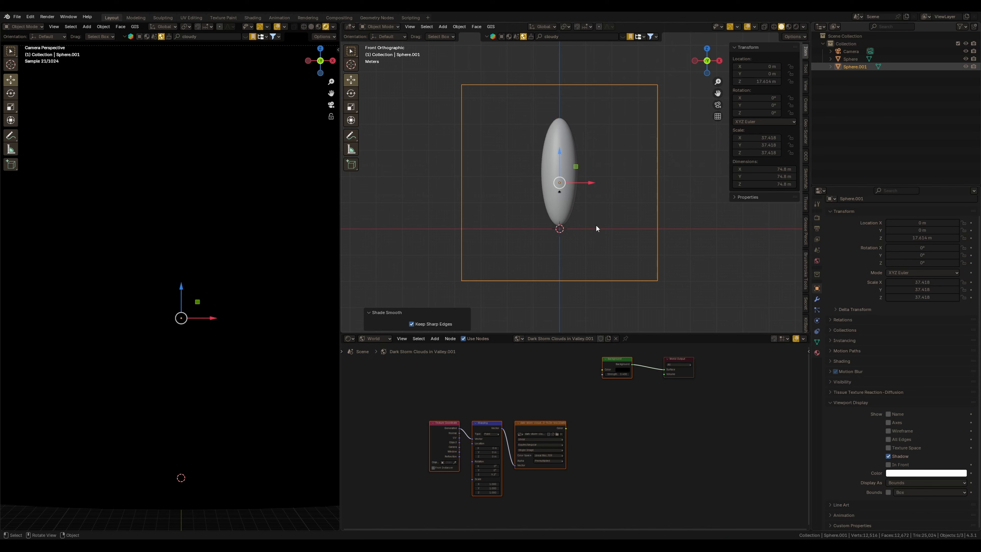
Create a new material for the large sphere and connect its image texture color only to Emission Color
mouse_move(595, 224)
middle_down()
mouse_move(623, 234)
mouse_move(613, 226)
middle_up()
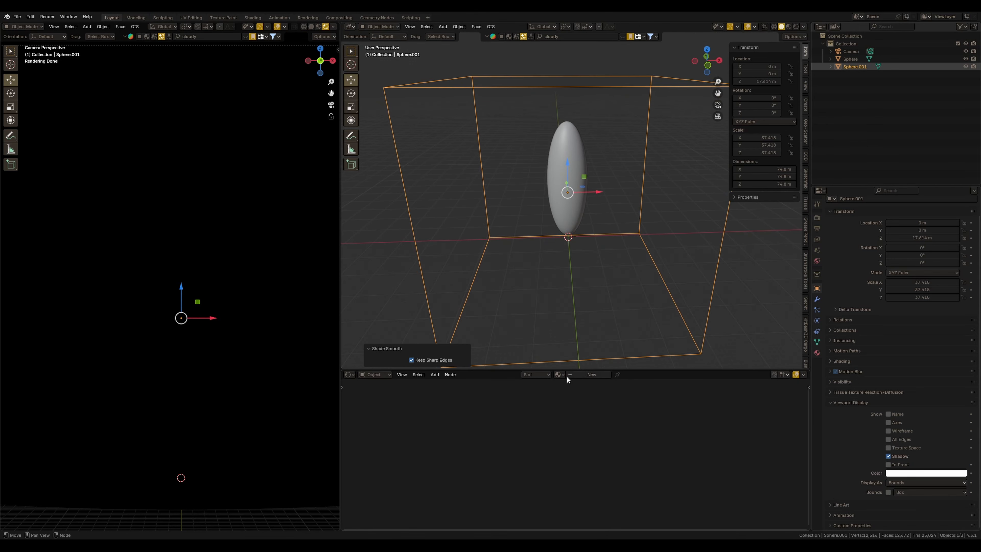
click(566, 374)
key(Home)
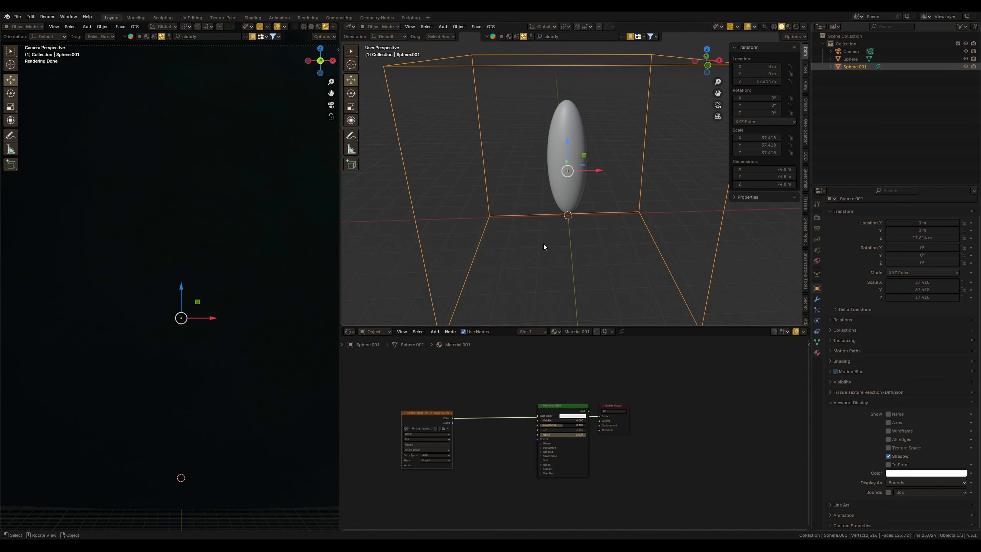
drag(406, 429, 532, 439)
click(541, 470)
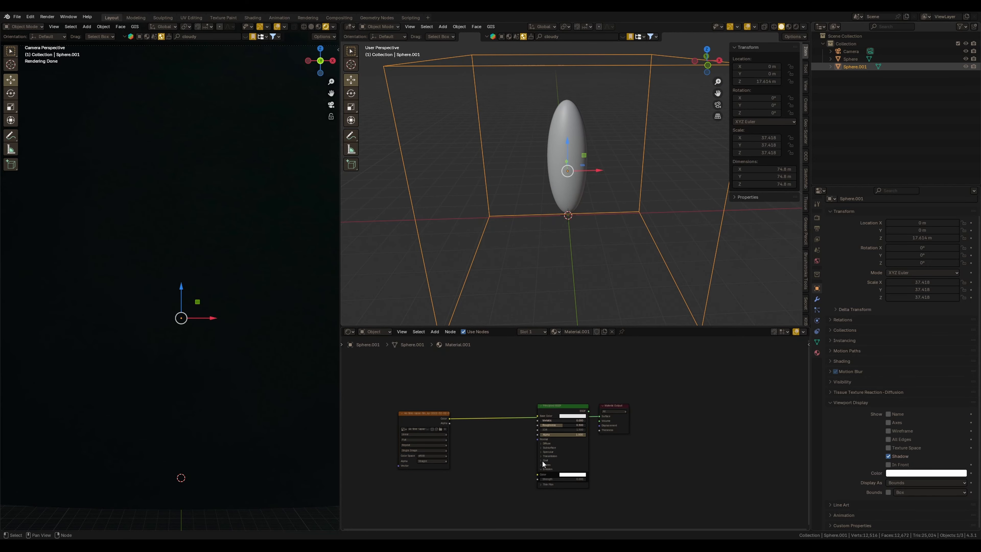
scroll(575, 433, up, 2)
drag(389, 411, 519, 494)
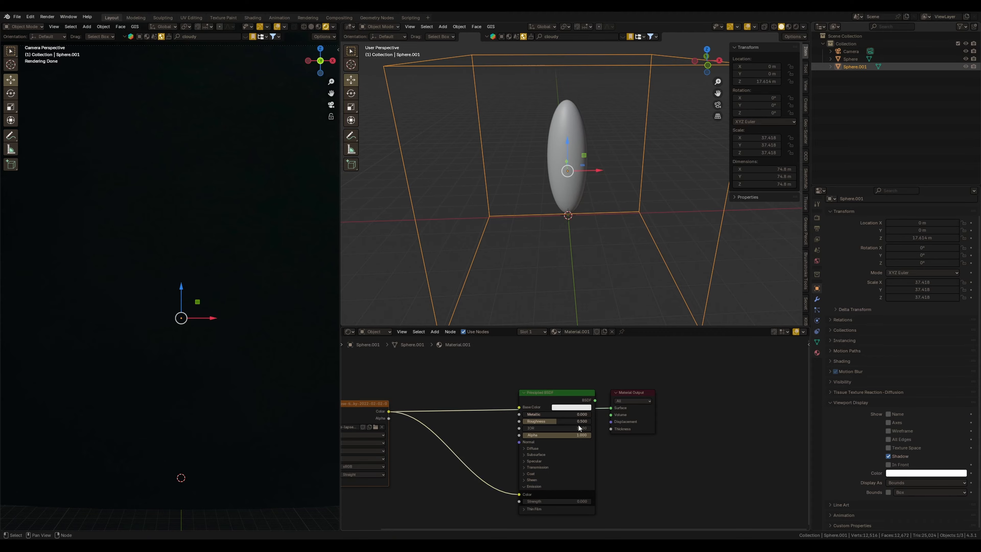
middle_drag(479, 407, 521, 371)
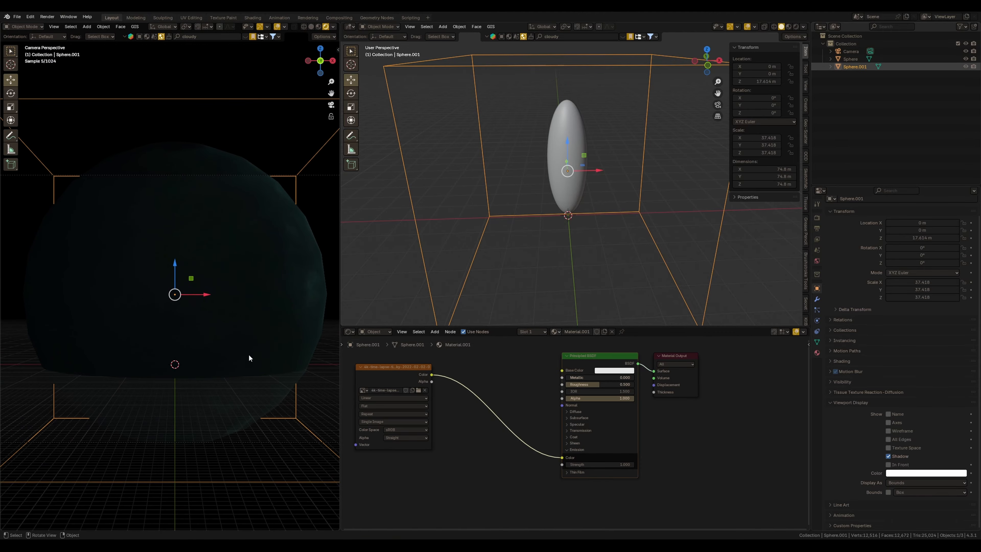
middle_drag(248, 354, 208, 365)
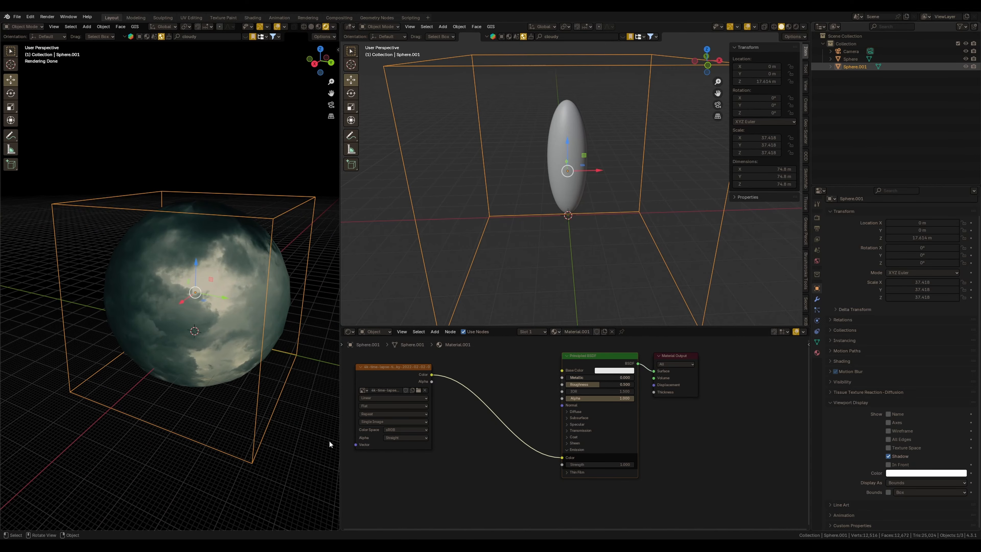
Add Texture Coordinate and Mapping nodes to the sky image texture
middle_drag(423, 407, 600, 417)
click(512, 413)
key(ctrl+t)
middle_drag(332, 382, 284, 329)
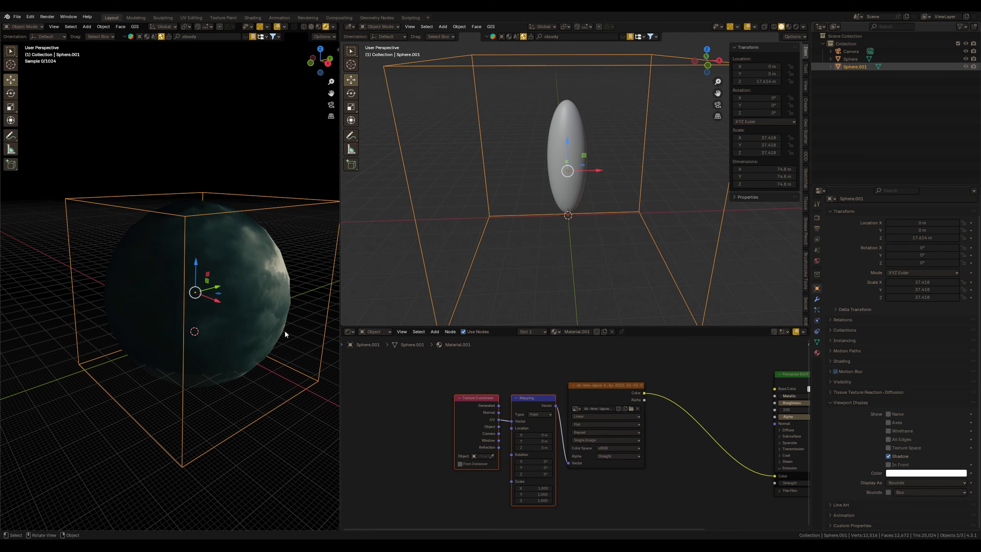
drag(536, 435, 550, 434)
middle_drag(206, 362, 183, 296)
scroll(574, 396, down, 1)
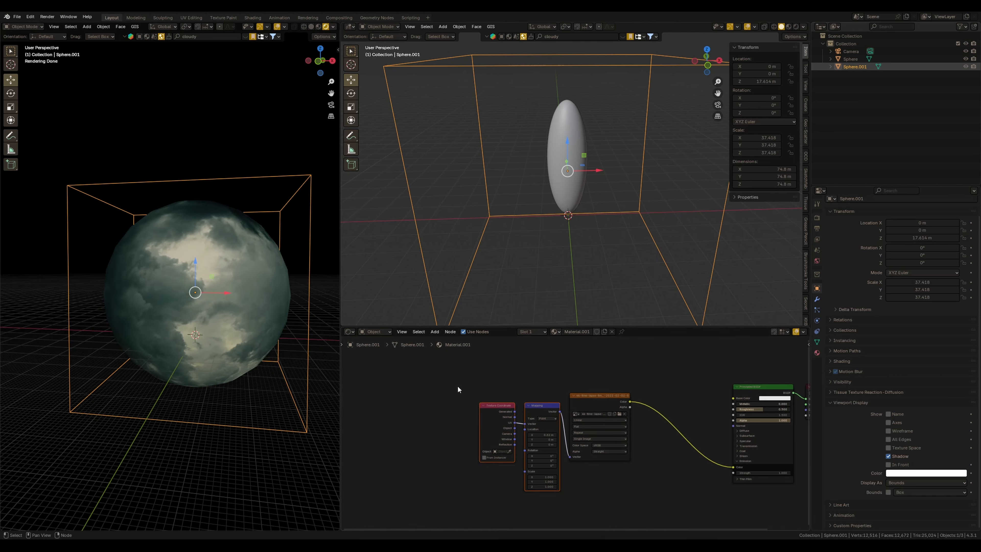
Rearrange the sphere's shader nodes into a tidier layout
drag(457, 387, 606, 490)
drag(621, 396, 644, 411)
middle_drag(646, 411, 496, 436)
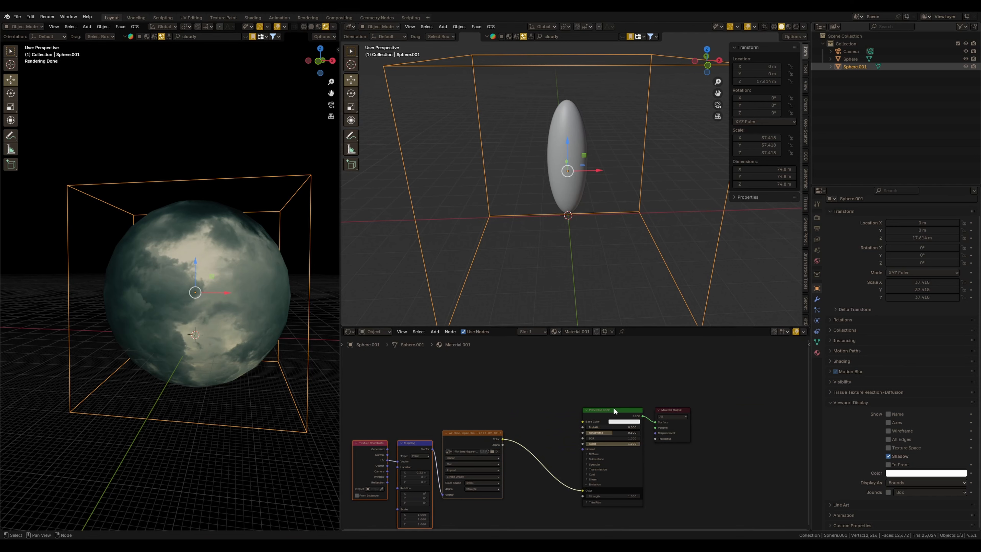
drag(614, 407, 611, 410)
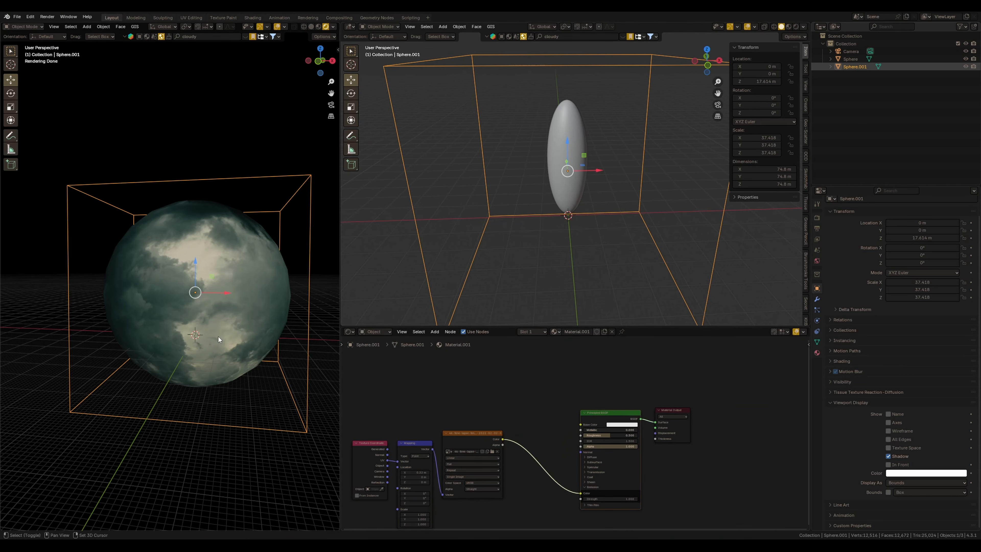
middle_drag(219, 336, 264, 345)
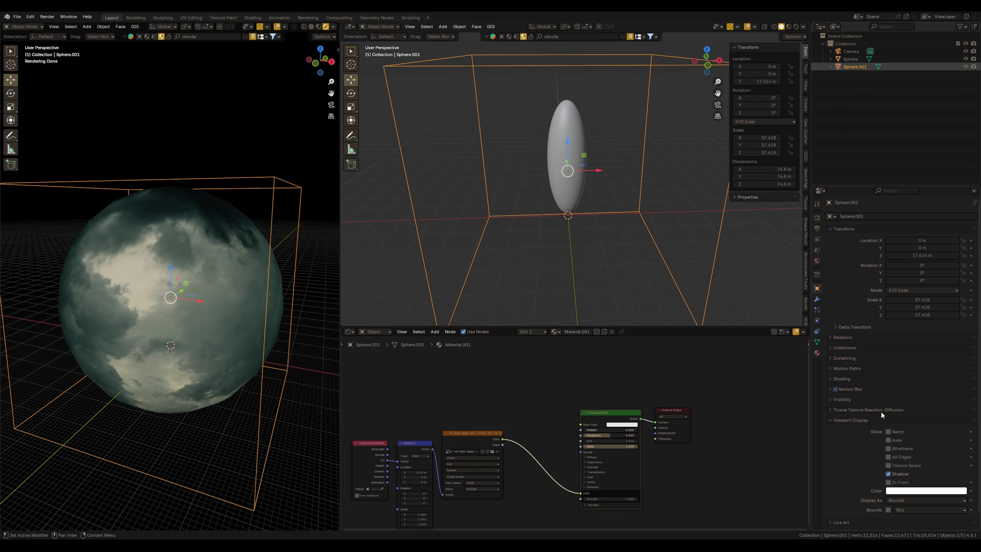
Disable camera ray visibility for the large sphere
click(827, 400)
scroll(892, 420, down, 5)
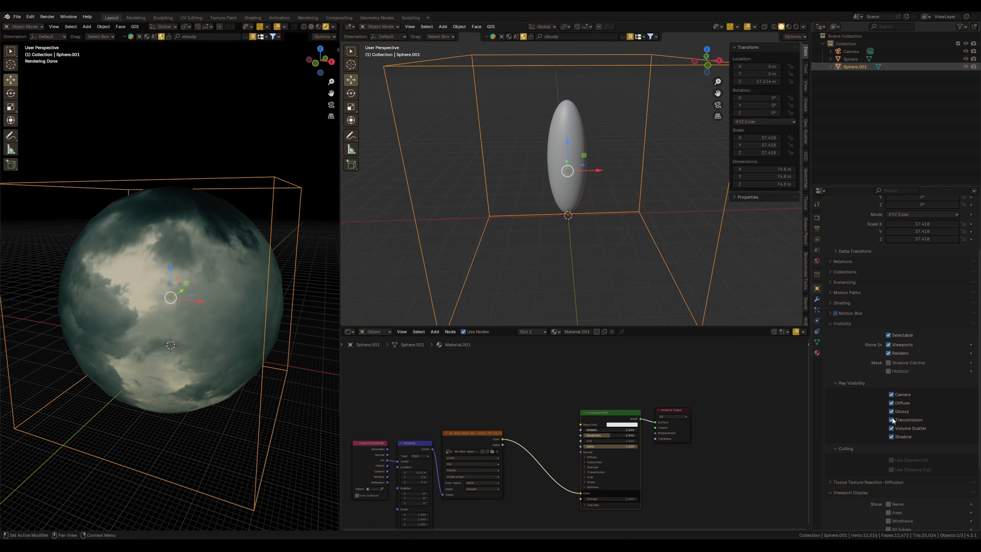
click(891, 395)
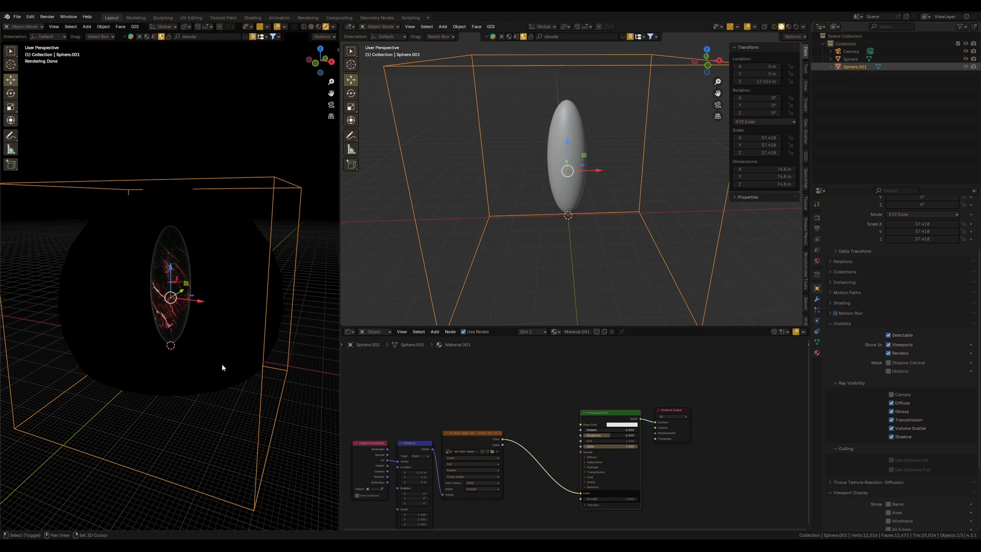
Create a light linking collection for the large sphere and add the monolith Sphere to it
scroll(231, 369, up, 5)
middle_drag(211, 357, 230, 318)
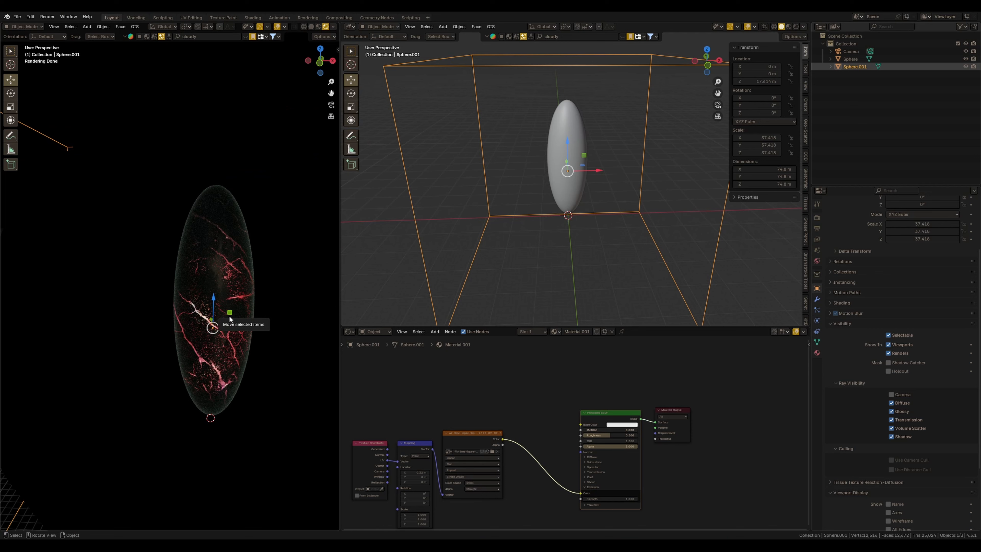
shift+middle_drag(266, 382, 292, 371)
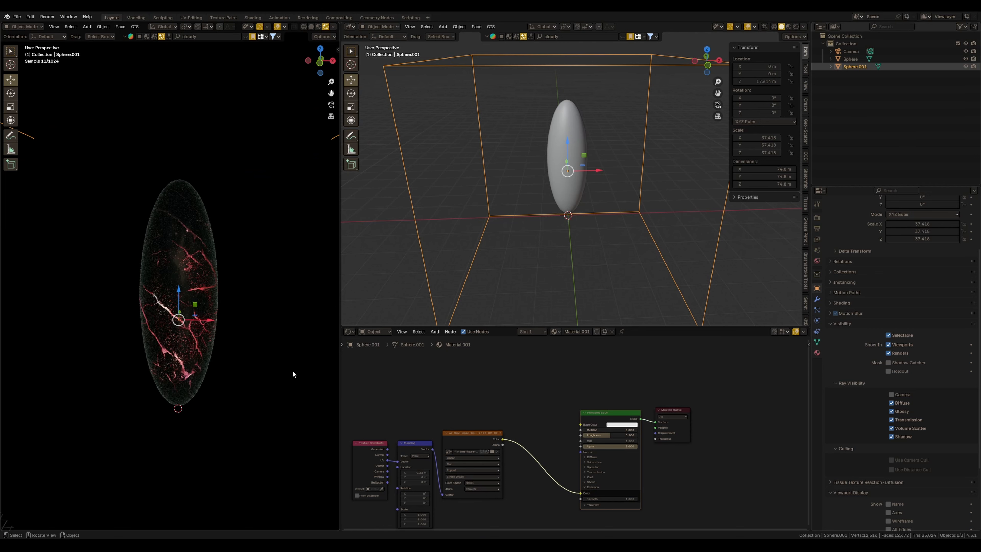
click(817, 300)
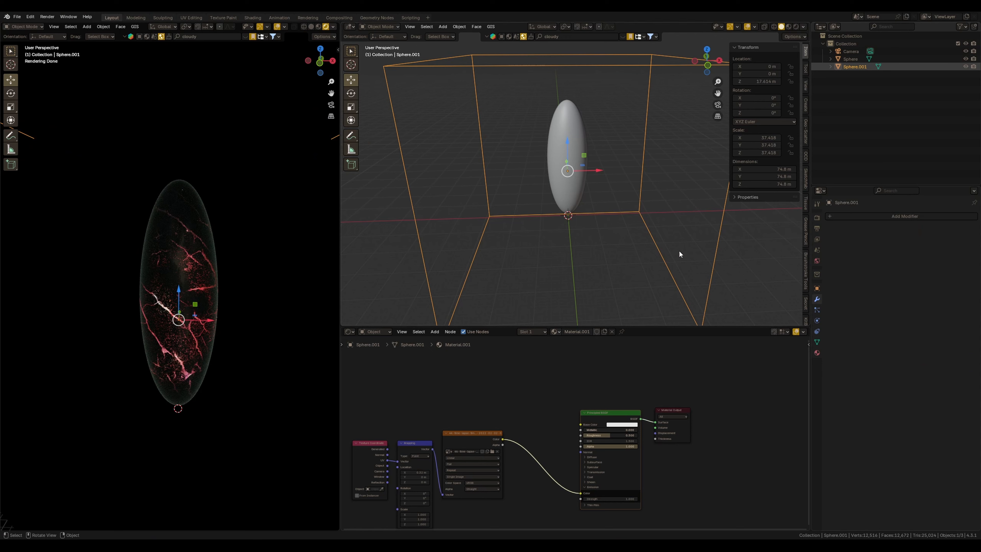
click(817, 289)
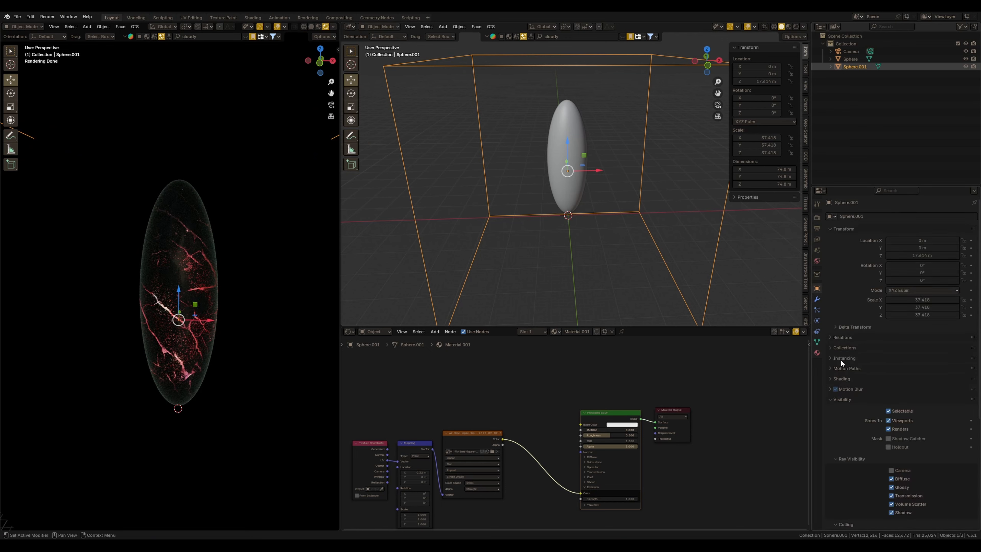
click(840, 379)
scroll(842, 370, down, 5)
click(851, 293)
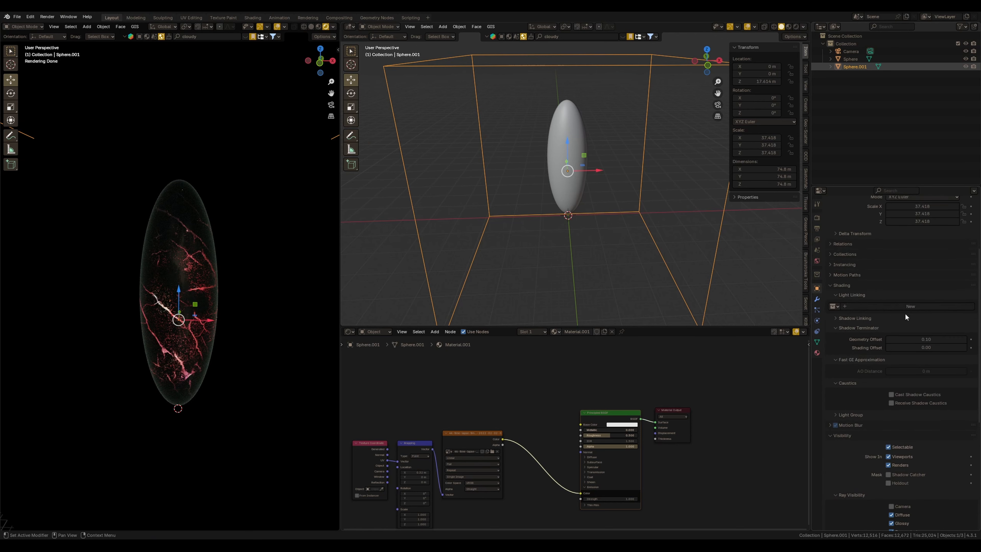
click(849, 60)
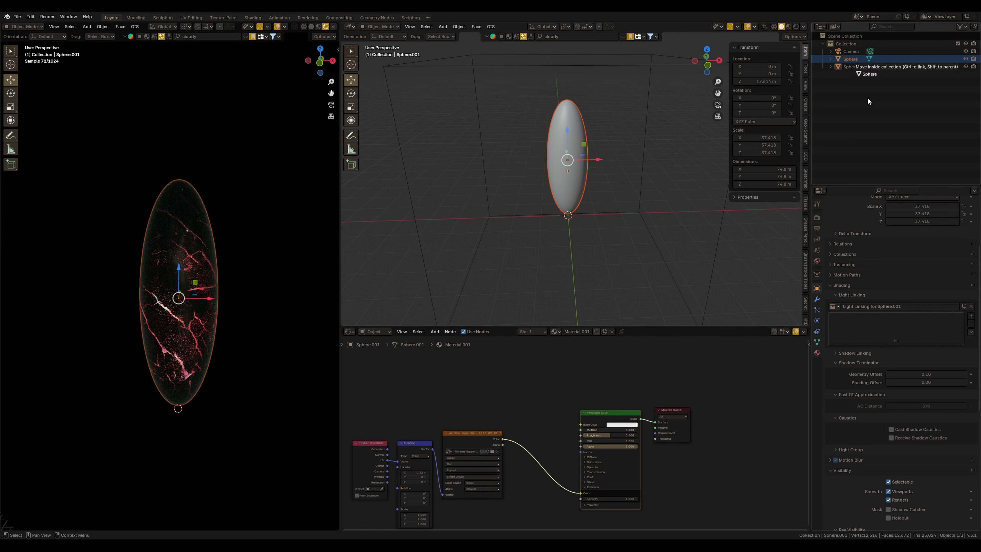
drag(849, 60, 900, 339)
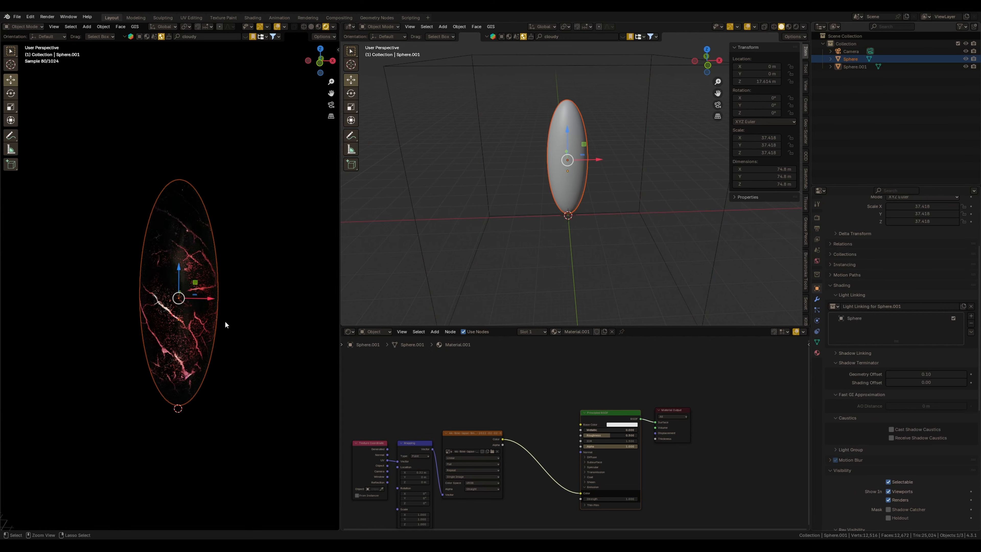
Set the large sphere's emission strength to 50
ctrl+middle_drag(226, 322, 248, 401)
click(269, 433)
ctrl+middle_drag(269, 434, 229, 336)
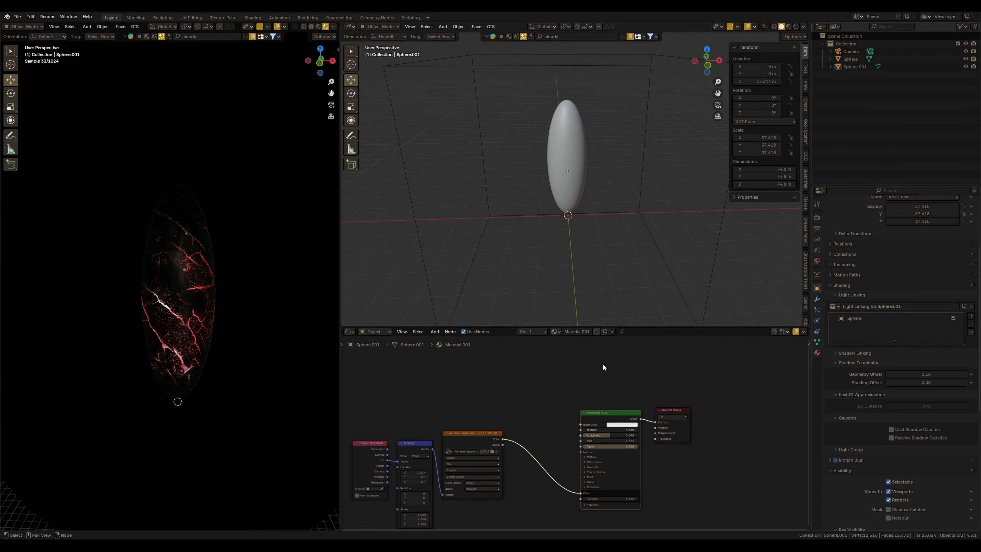
shift+middle_drag(597, 232, 738, 246)
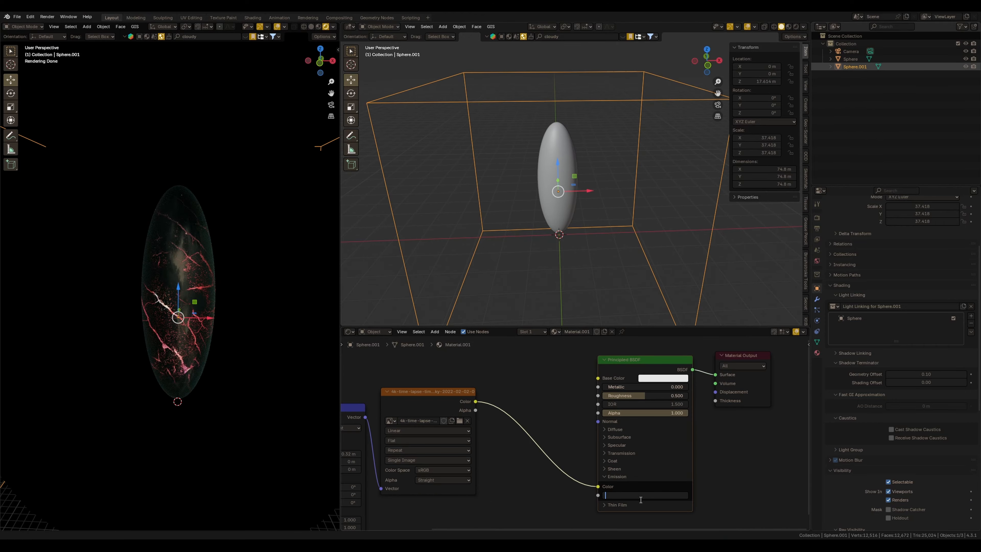
text(50)
key(Return)
Compare the render with the reference painting in Krita
mouse_move(239, 340)
ctrl+middle_down()
mouse_move(235, 287)
mouse_move(240, 319)
mouse_move(222, 328)
mouse_move(258, 327)
mouse_move(217, 339)
mouse_move(241, 338)
mouse_move(226, 346)
ctrl+middle_up()
middle_drag(194, 275, 108, 242)
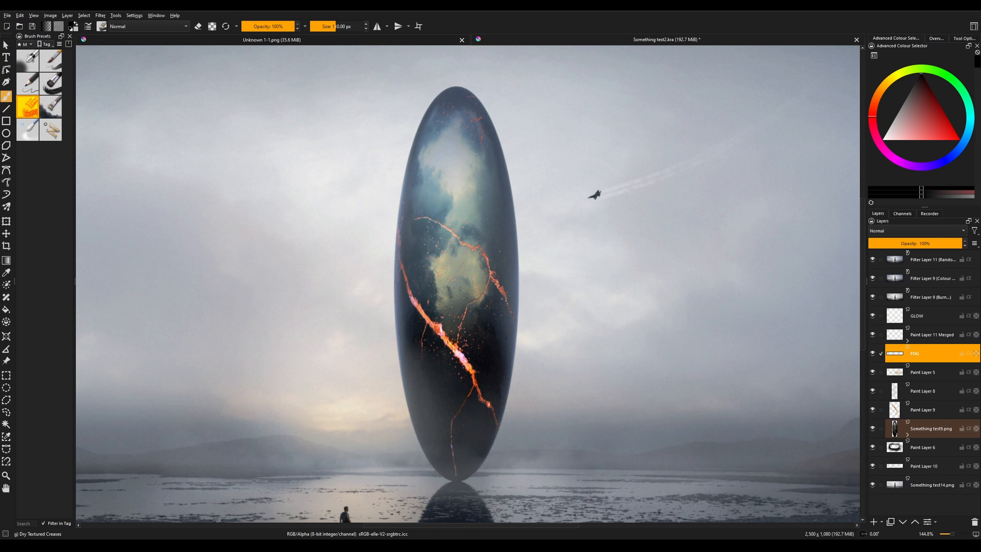
mouse_move(344, 542)
click(379, 520)
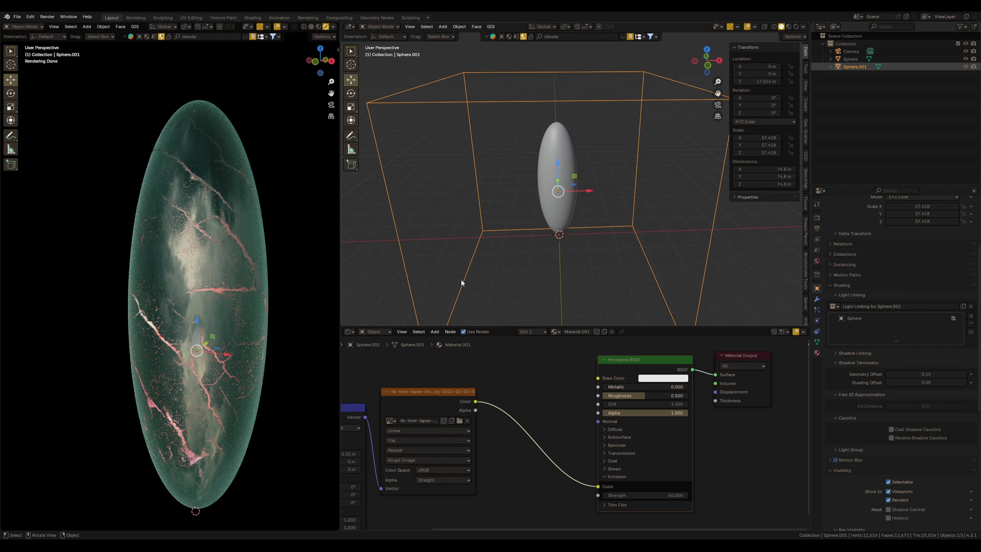
Set the large sphere's viewport display to Textured
scroll(259, 407, down, 6)
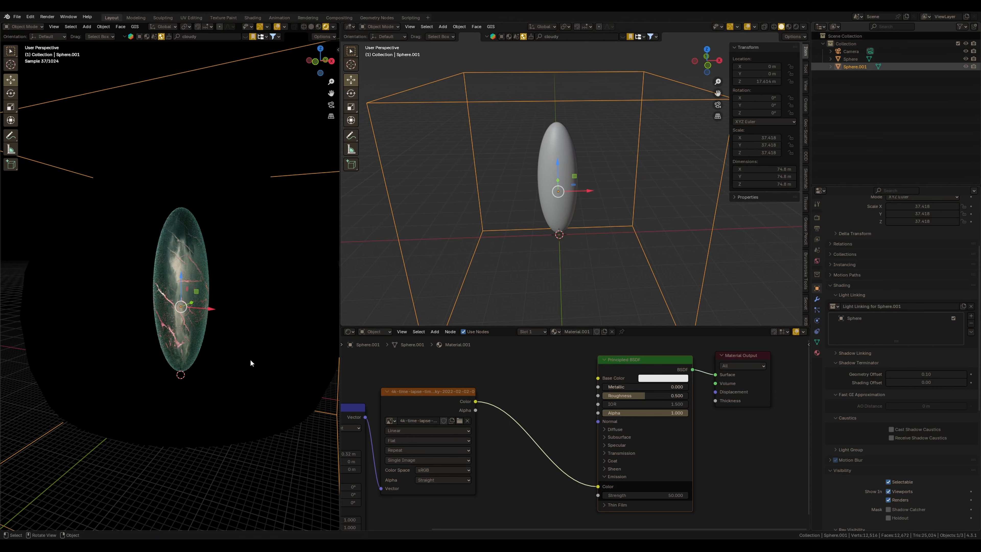
scroll(265, 379, down, 3)
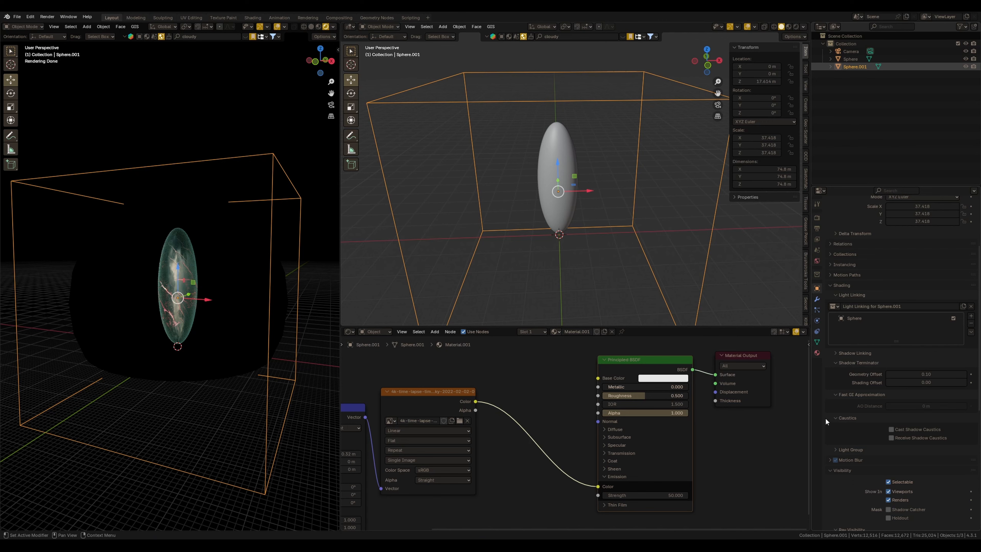
scroll(826, 421, down, 10)
click(905, 493)
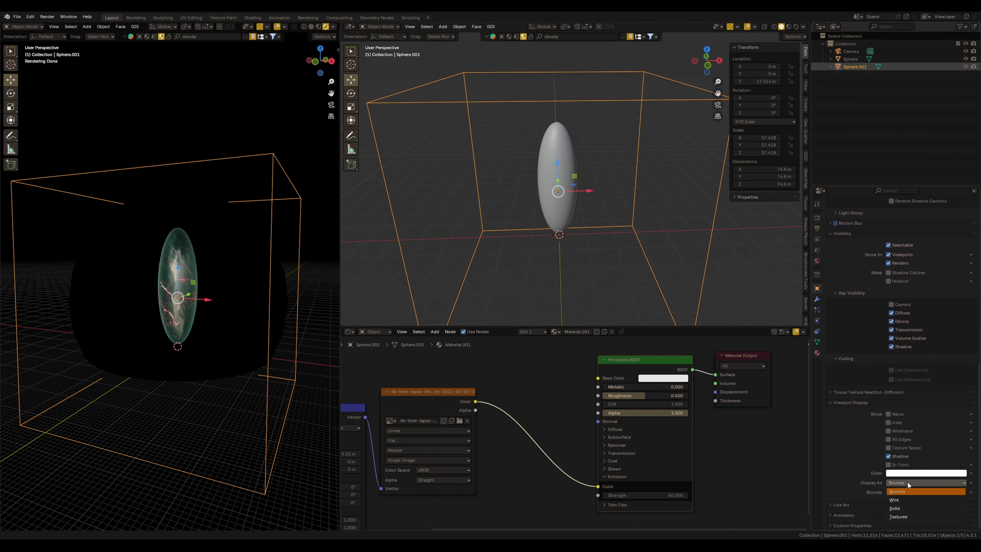
click(905, 518)
Add a Gradient Texture node to the large sphere's material and set its type to Spherical
middle_drag(215, 350, 141, 300)
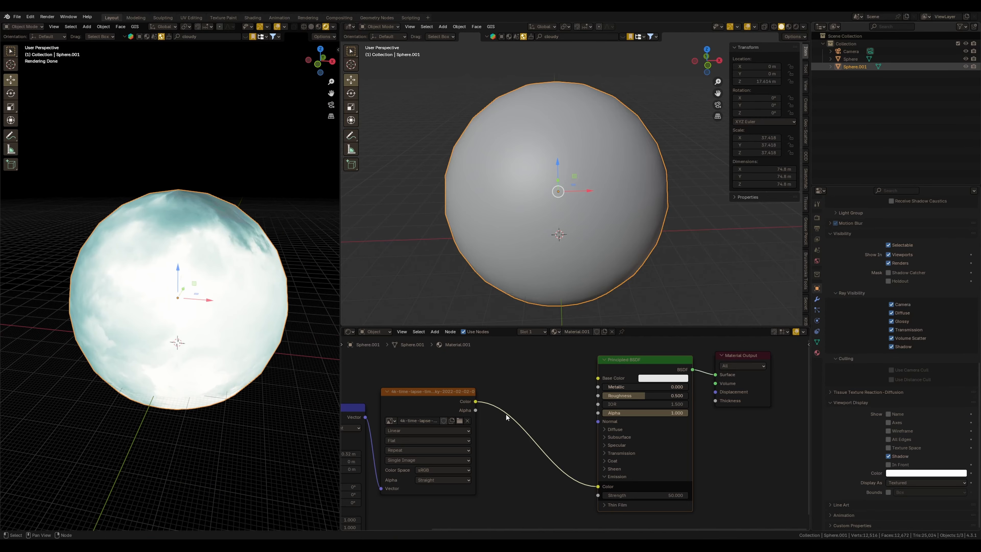
scroll(506, 417, down, 8)
middle_drag(519, 419, 541, 446)
drag(415, 405, 459, 456)
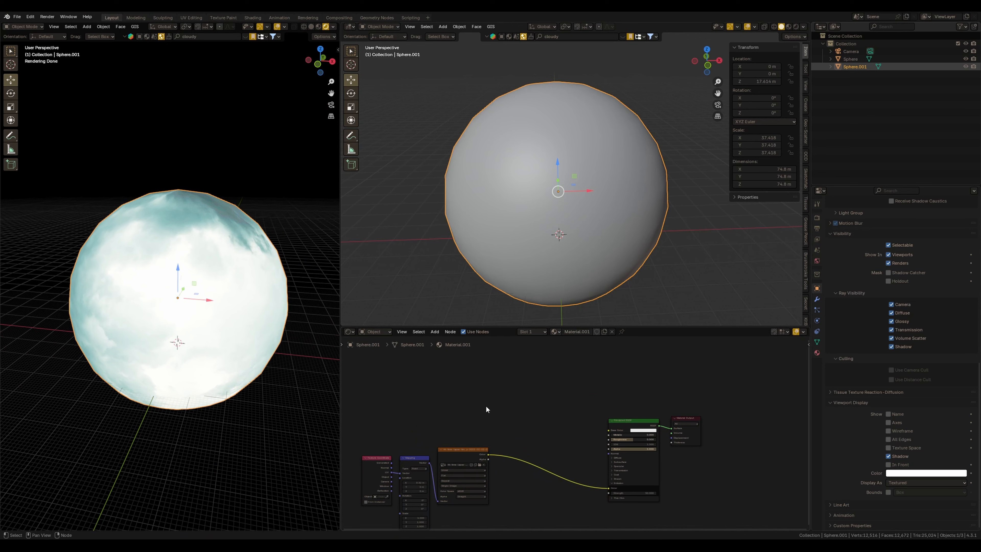
key(shift+a)
click(497, 400)
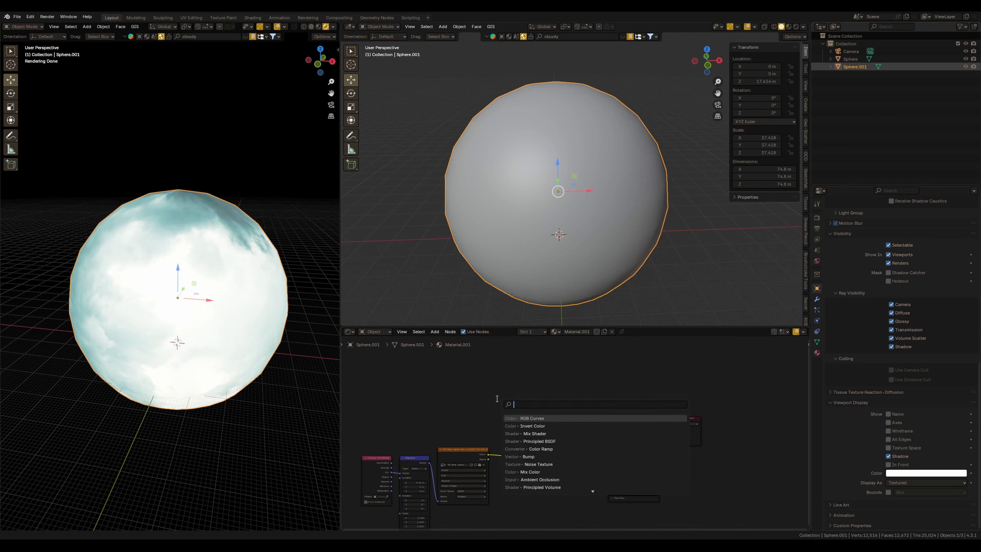
text(gradient)
key(Return)
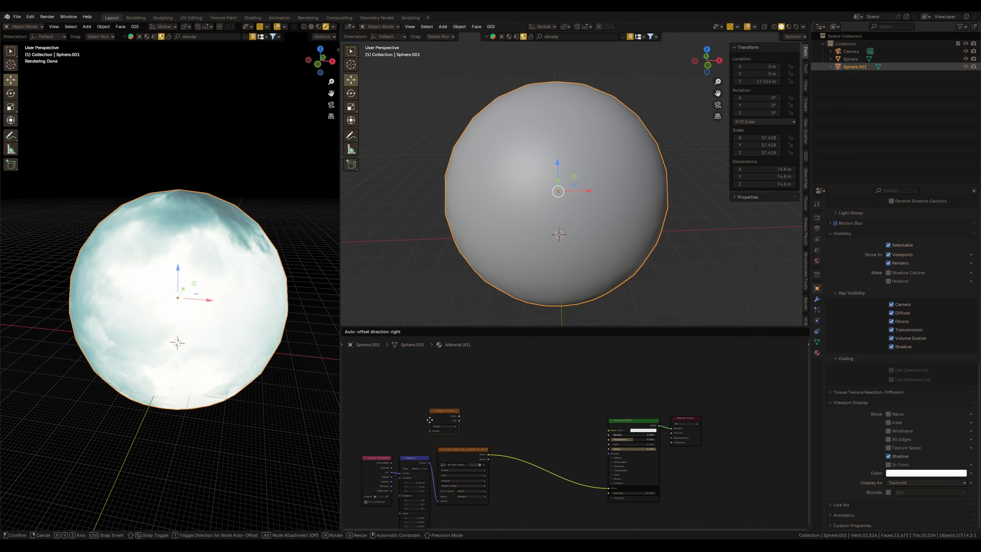
click(429, 419)
scroll(452, 394, up, 3)
click(541, 408)
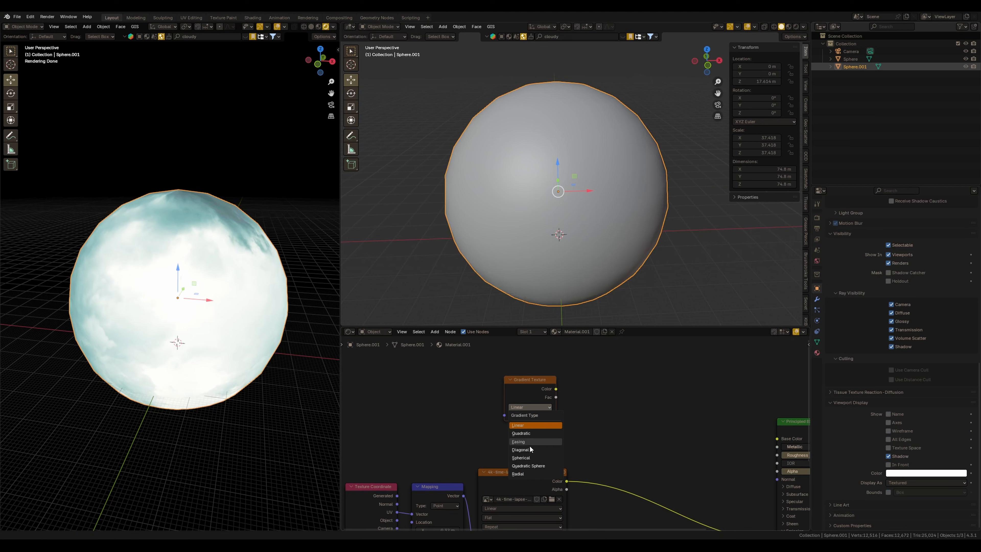
click(529, 457)
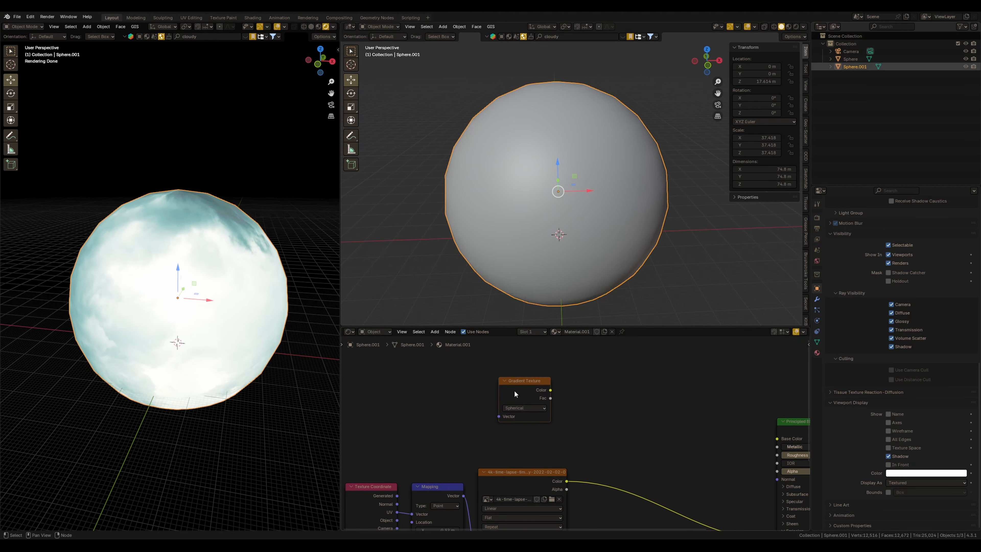
Add Texture Coordinate and Mapping nodes to the gradient and connect the gradient to the shader, viewing through the camera
key(ctrl+t)
scroll(513, 409, down, 2)
drag(435, 373, 555, 429)
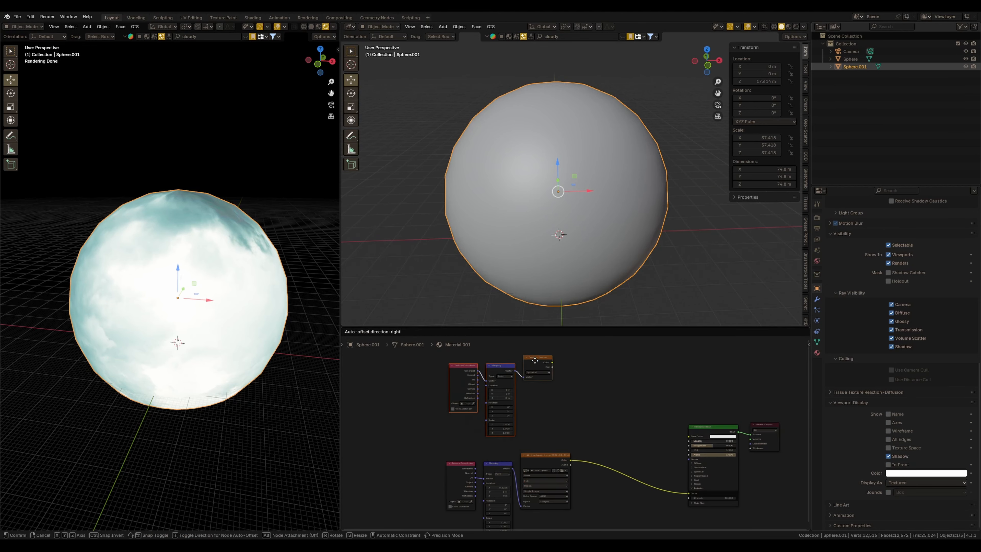
ctrl+shift+click(501, 408)
middle_drag(247, 309, 85, 306)
middle_drag(424, 405, 467, 393)
drag(470, 455, 483, 467)
key(KP_0)
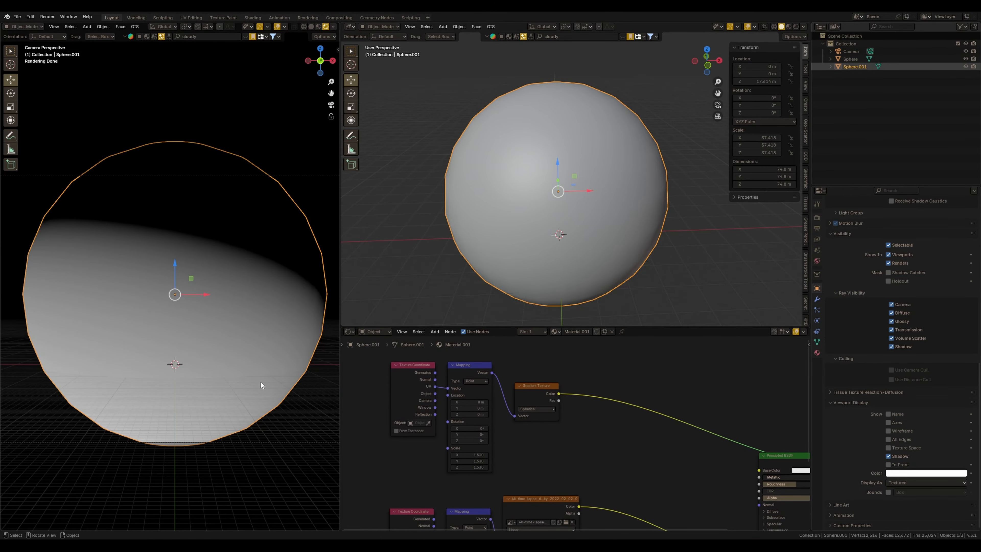
Offset the gradient's mapping location to about X -0.58 m, Y 2.05 m and scale it to 0.75
drag(471, 402, 459, 408)
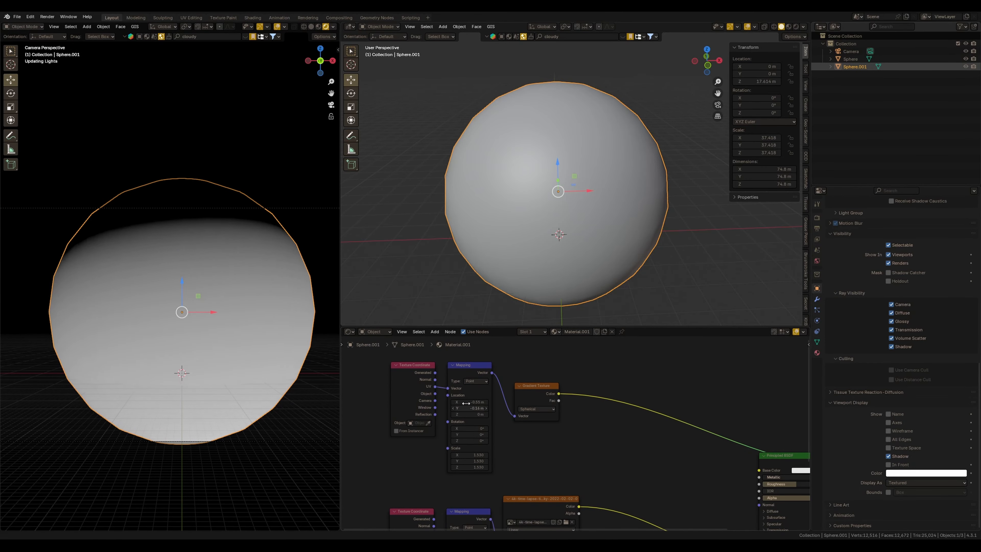
drag(473, 455, 507, 468)
drag(469, 401, 435, 403)
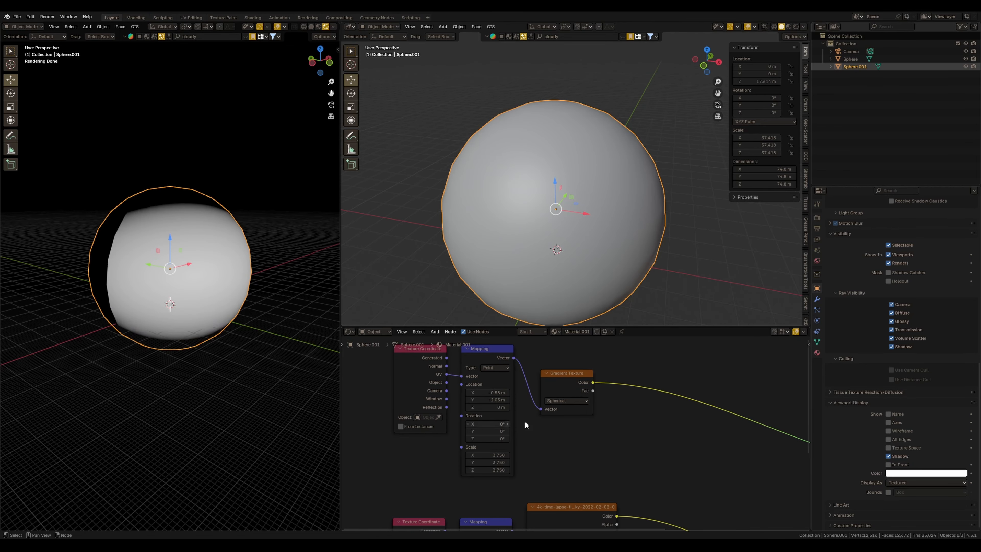
Add a Color Ramp after the gradient, set B-Spline interpolation, and slide the black stop to about 0.6
scroll(524, 420, up, 2)
key(shift+a)
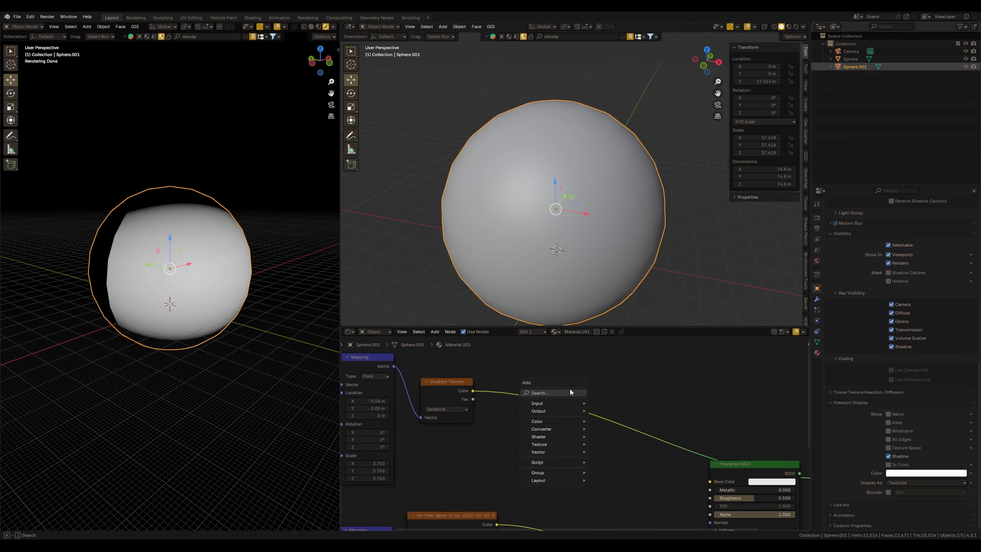
text(color ramp)
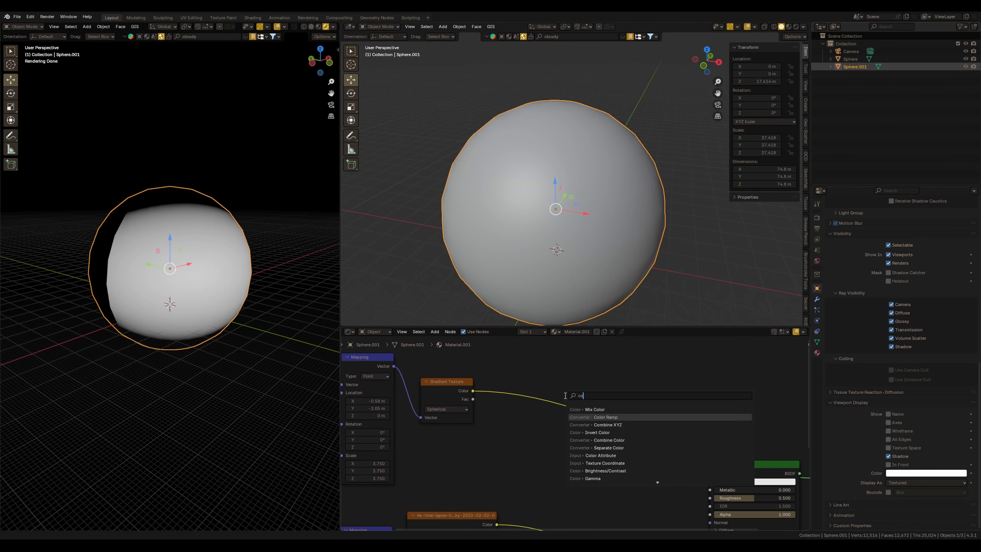
key(Return)
click(487, 366)
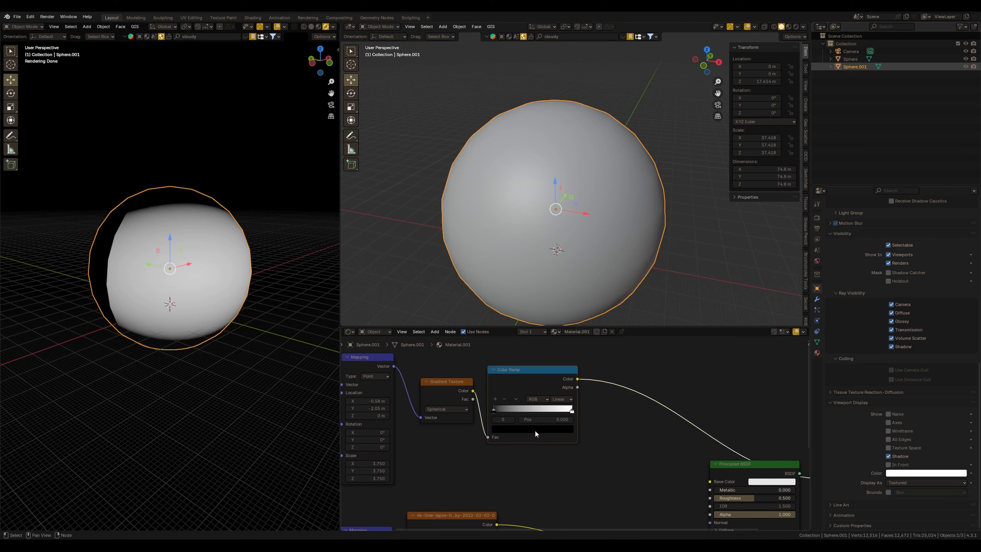
click(562, 400)
click(569, 442)
drag(494, 410, 546, 411)
Insert a Mix color node between the sky image and the emission color, using the color ramp as its factor
mouse_move(269, 361)
middle_down()
mouse_move(210, 328)
mouse_move(287, 339)
mouse_move(286, 323)
mouse_move(284, 355)
mouse_move(256, 357)
middle_up()
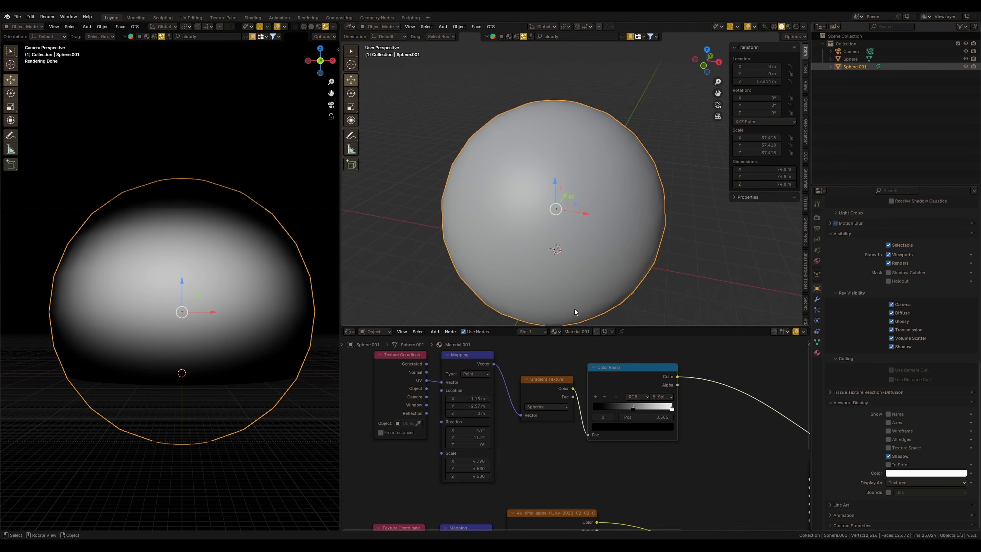
scroll(584, 434, down, 4)
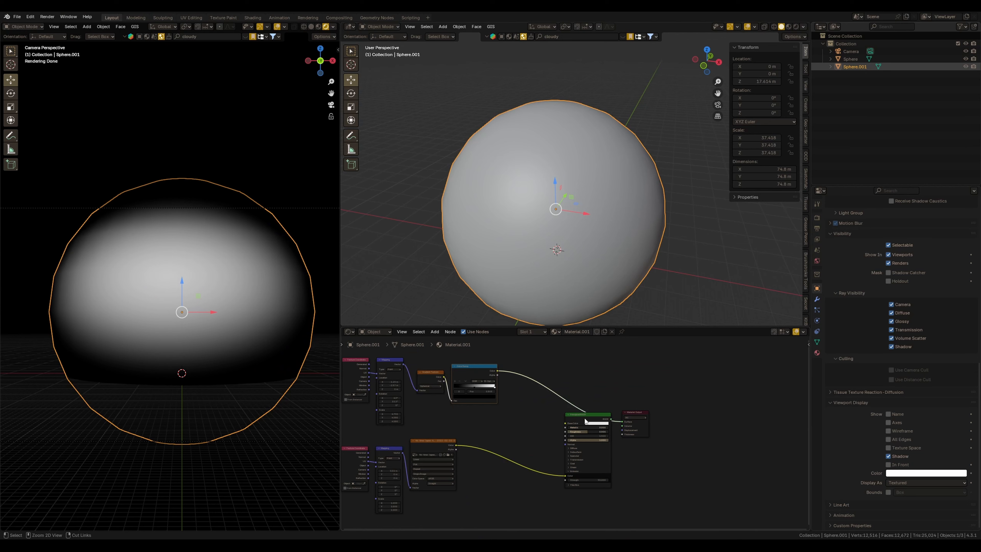
ctrl+right_drag(585, 421, 597, 423)
middle_drag(515, 419, 530, 408)
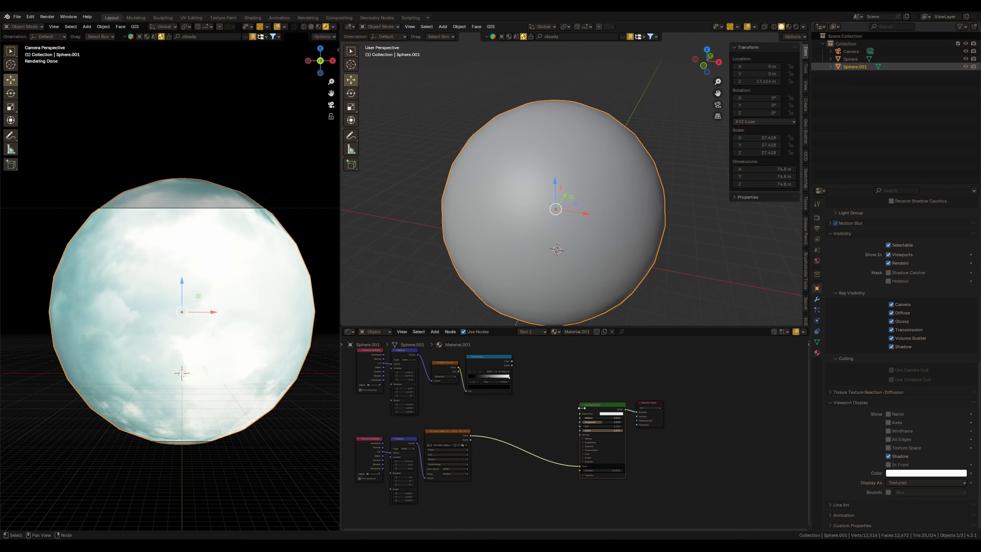
drag(601, 405, 602, 404)
scroll(533, 425, up, 1)
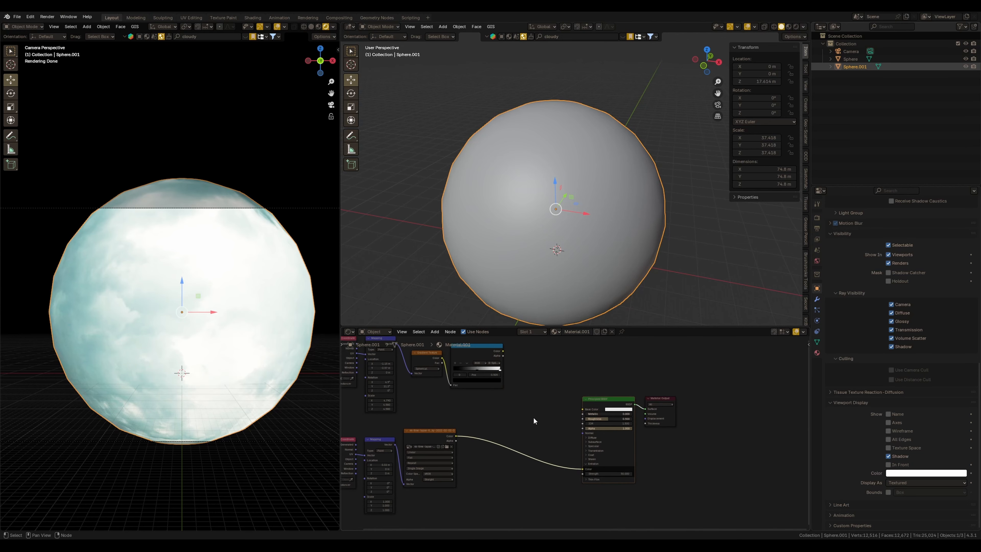
middle_drag(533, 418, 533, 439)
key(shift+a)
click(532, 441)
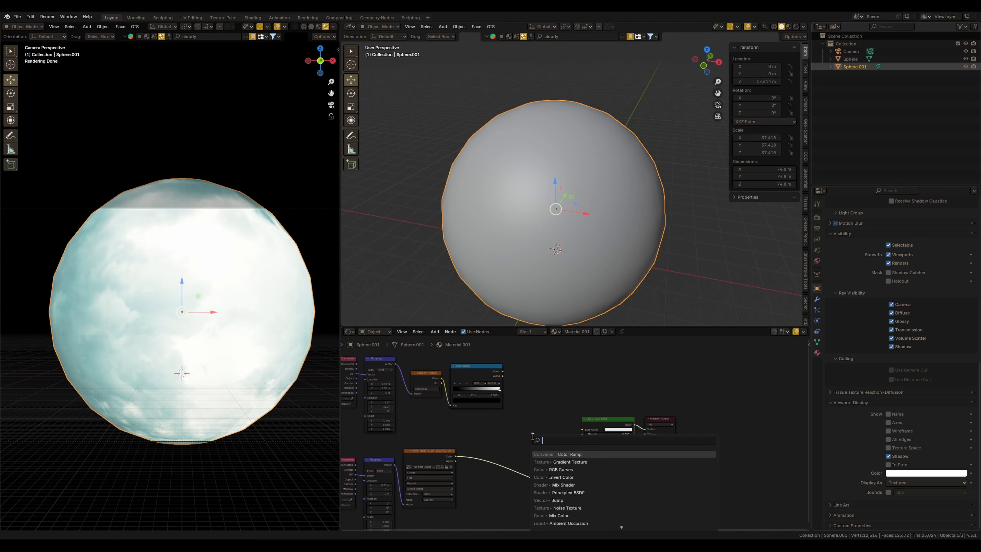
text(mix)
key(Return)
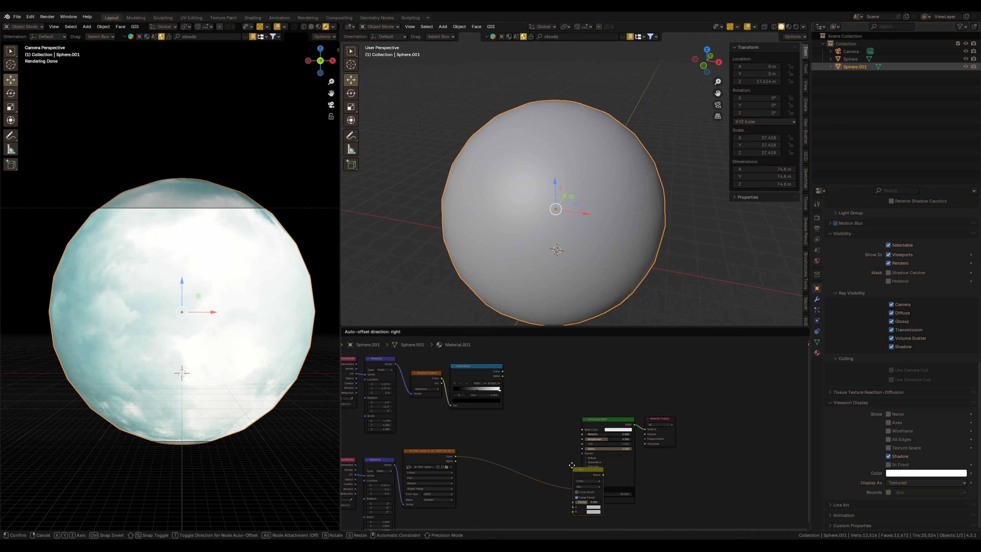
click(571, 465)
scroll(533, 464, up, 2)
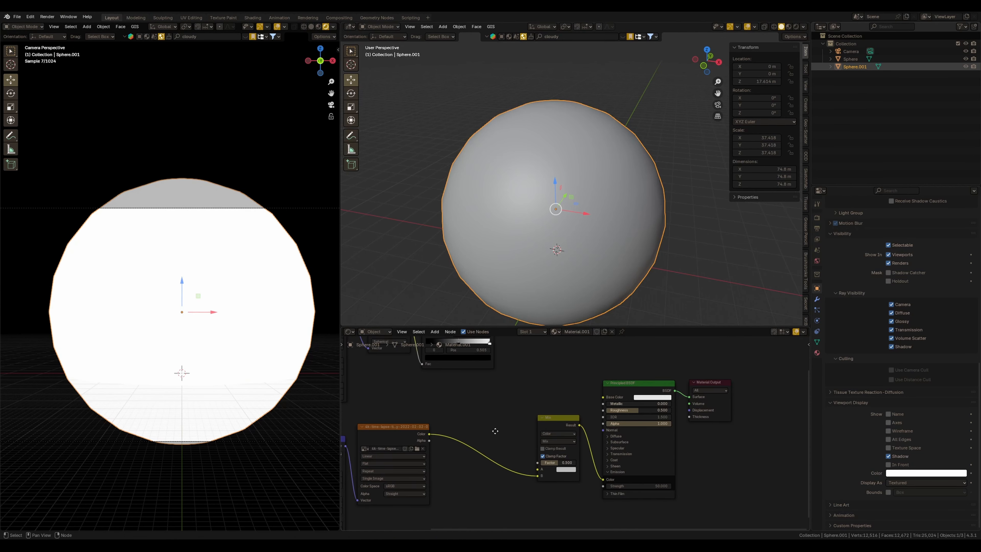
middle_drag(495, 431, 513, 459)
scroll(513, 458, down, 3)
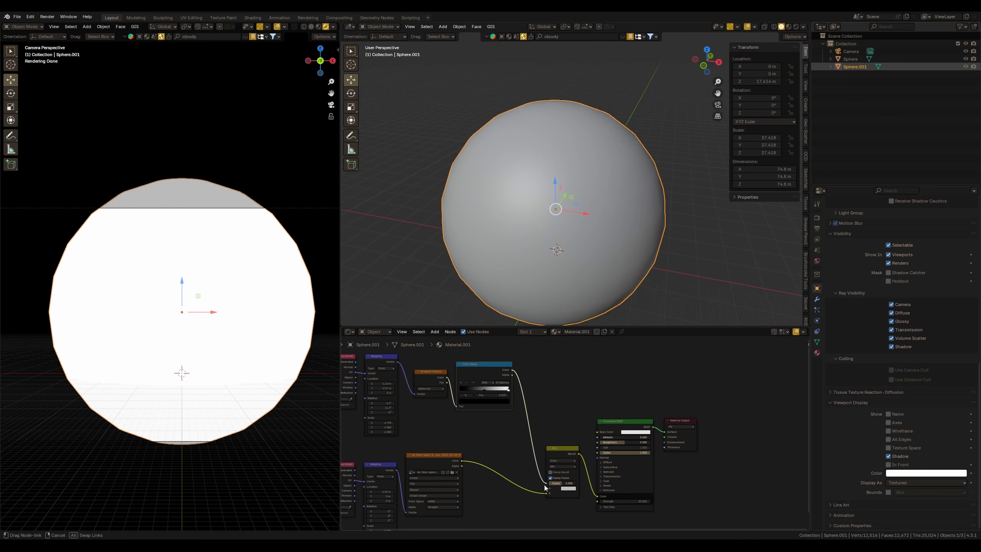
drag(545, 488, 547, 483)
Set the Mix node's B color to black
scroll(548, 483, up, 3)
click(563, 456)
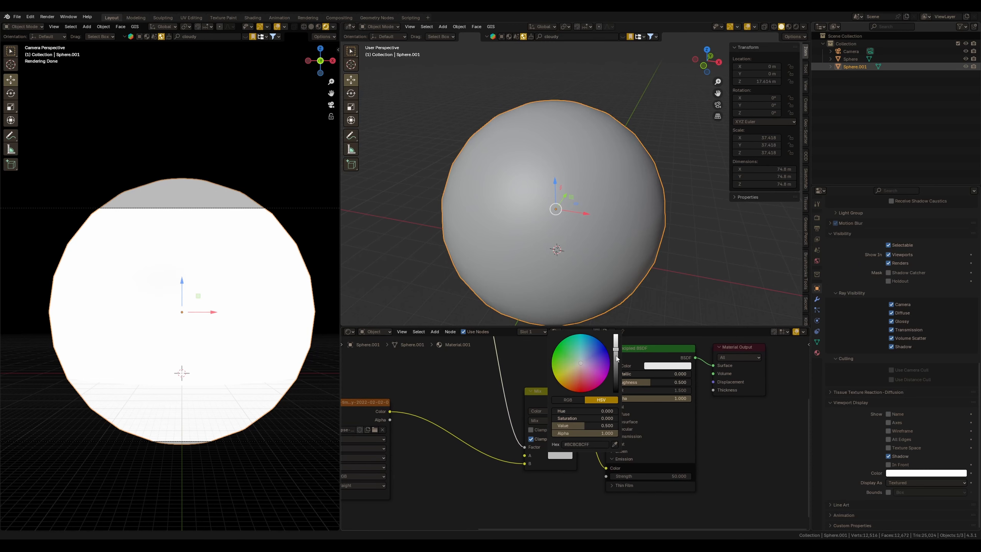
drag(616, 356, 619, 435)
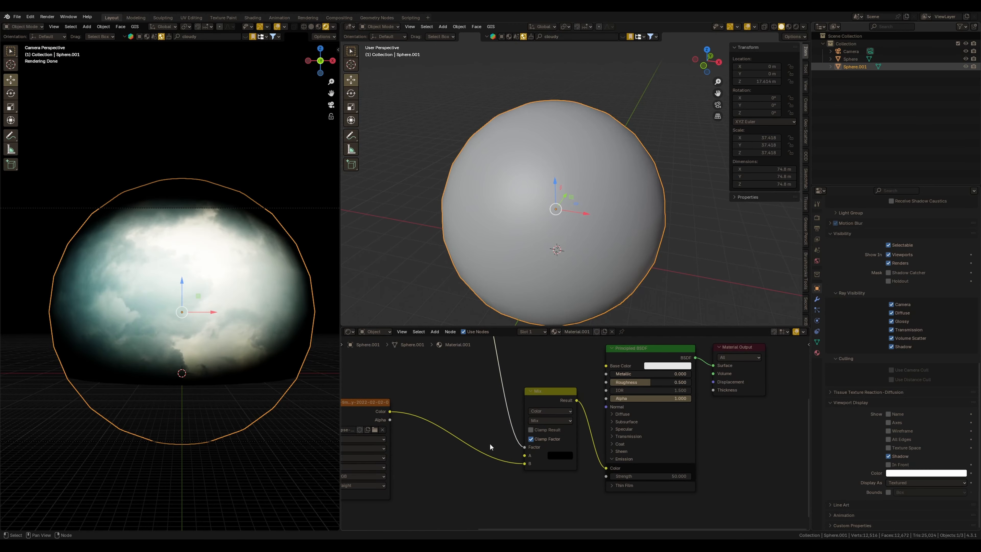
Set the large sphere's viewport display back to Bounds and disable its camera ray visibility
middle_drag(270, 326, 247, 317)
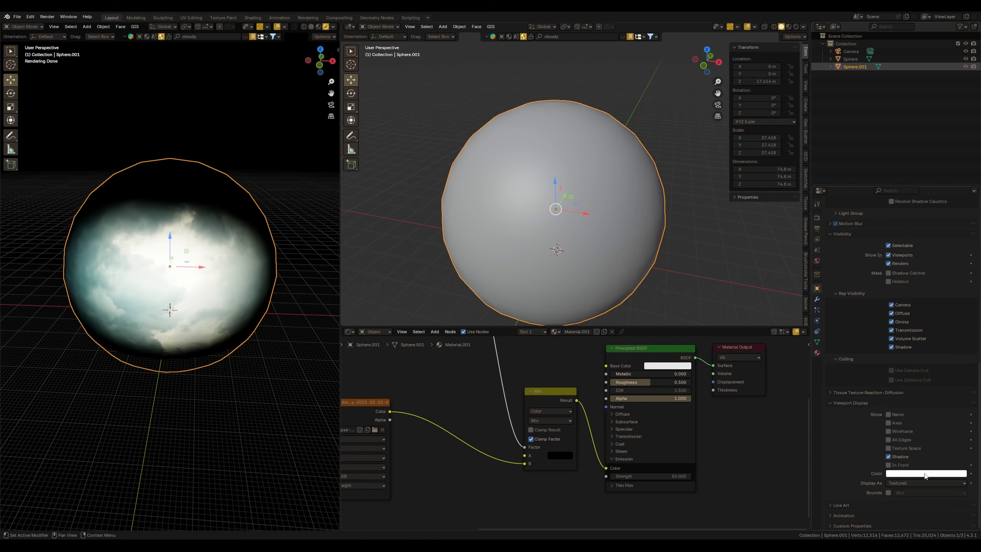
click(900, 482)
click(917, 492)
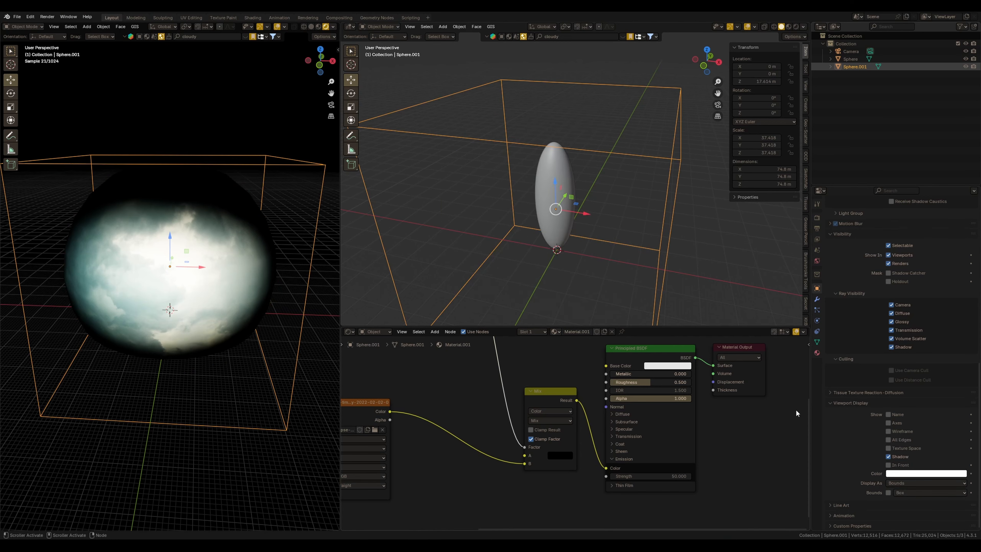
click(891, 306)
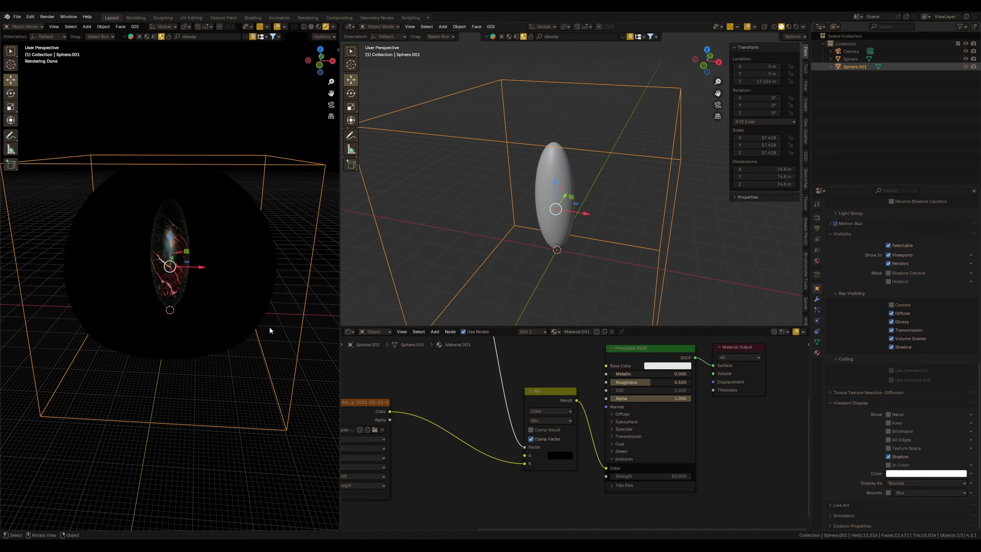
Refine the gradient mapping to location X -0.58 m, Y -1.68 m, scale about 2.42, with the ramp stop at 0.209
key(KP_0)
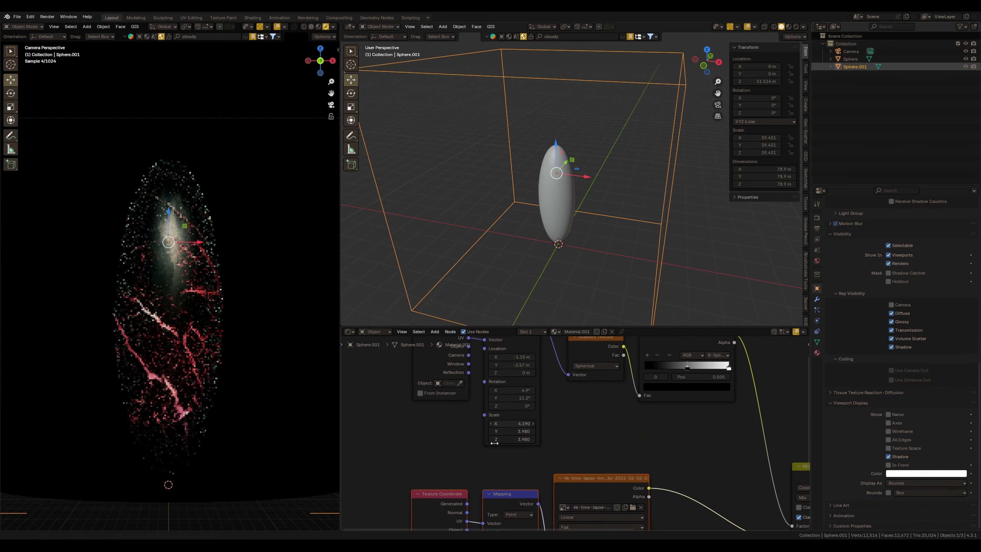
middle_drag(518, 373, 526, 400)
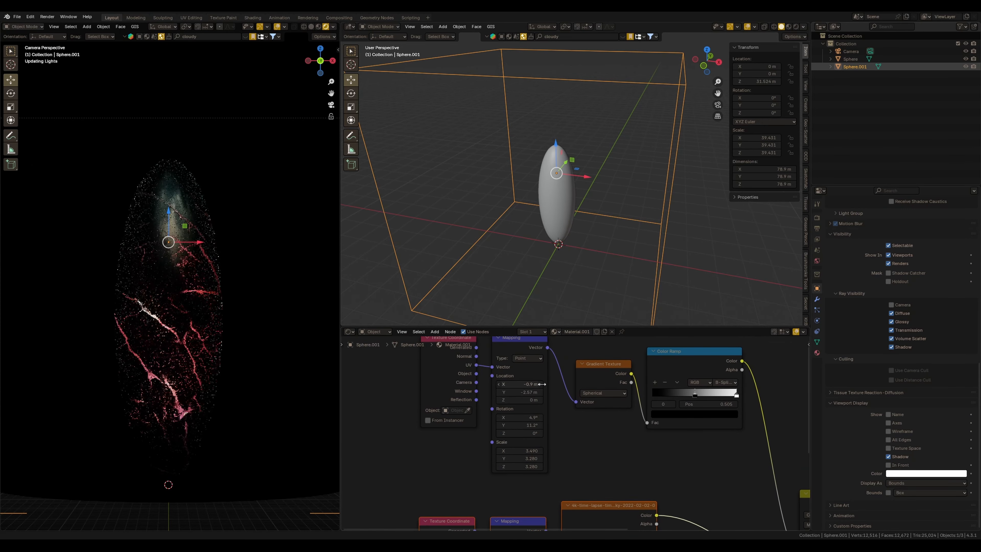
mouse_move(525, 392)
mouse_down()
mouse_move(518, 396)
mouse_move(545, 393)
mouse_up()
drag(694, 395, 676, 396)
drag(524, 392, 530, 384)
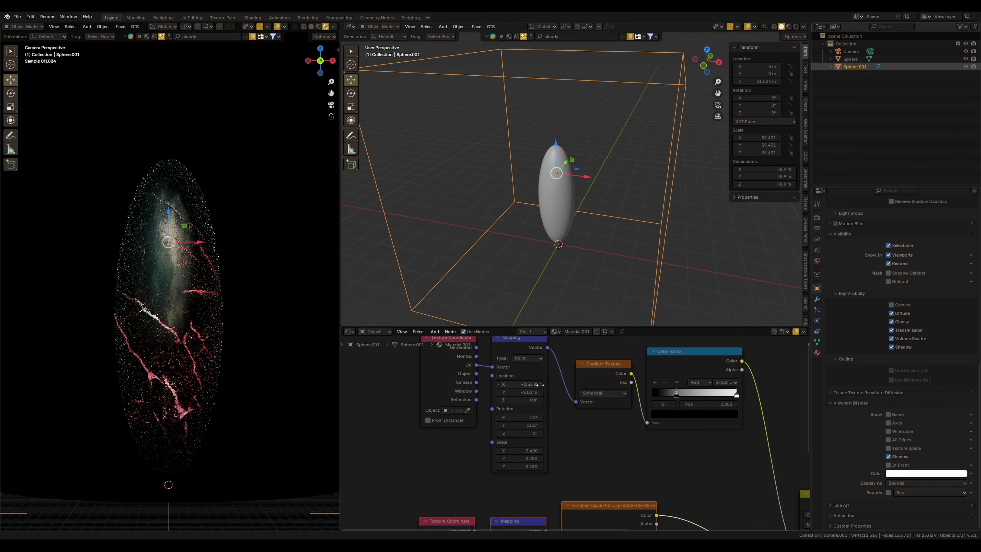
drag(678, 398, 670, 396)
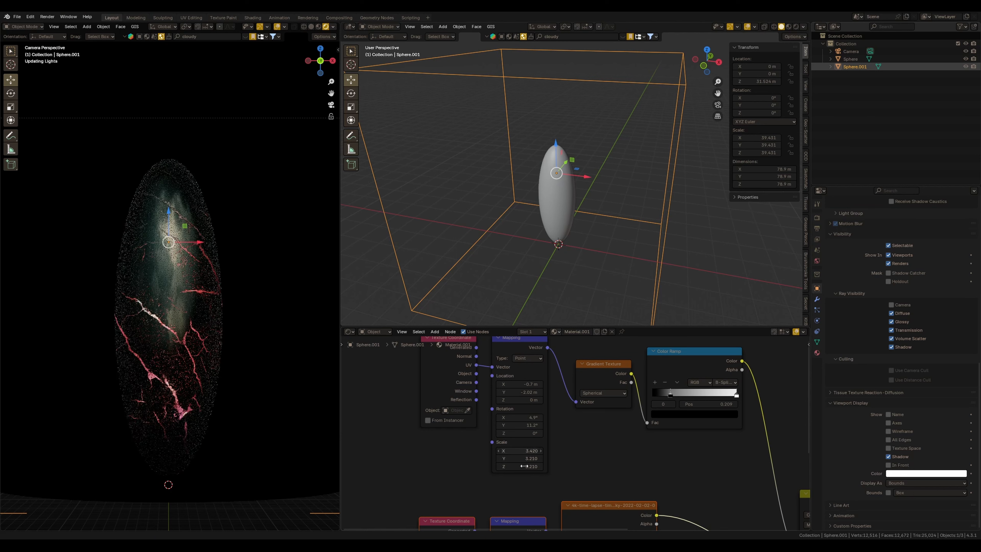
drag(519, 451, 492, 466)
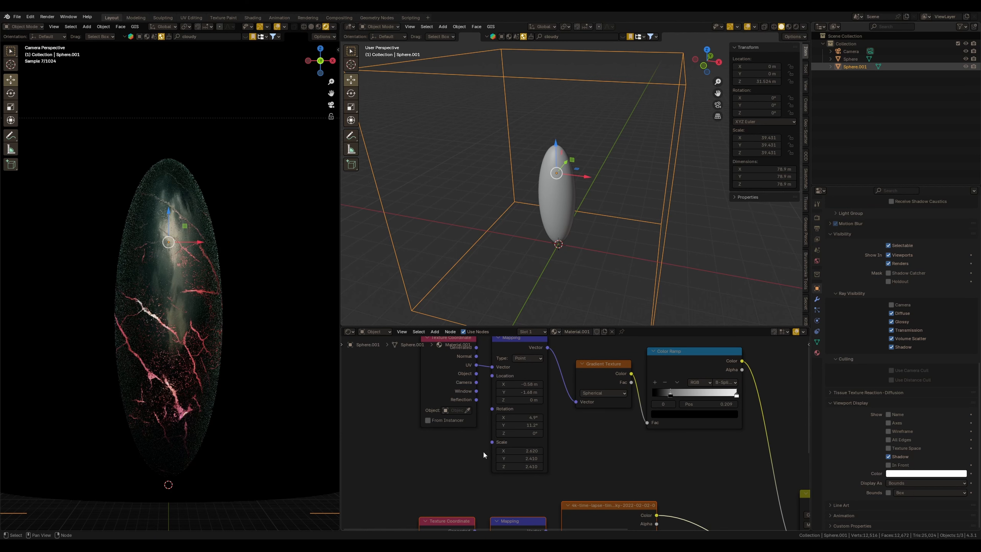
scroll(570, 433, down, 12)
middle_drag(653, 512, 559, 462)
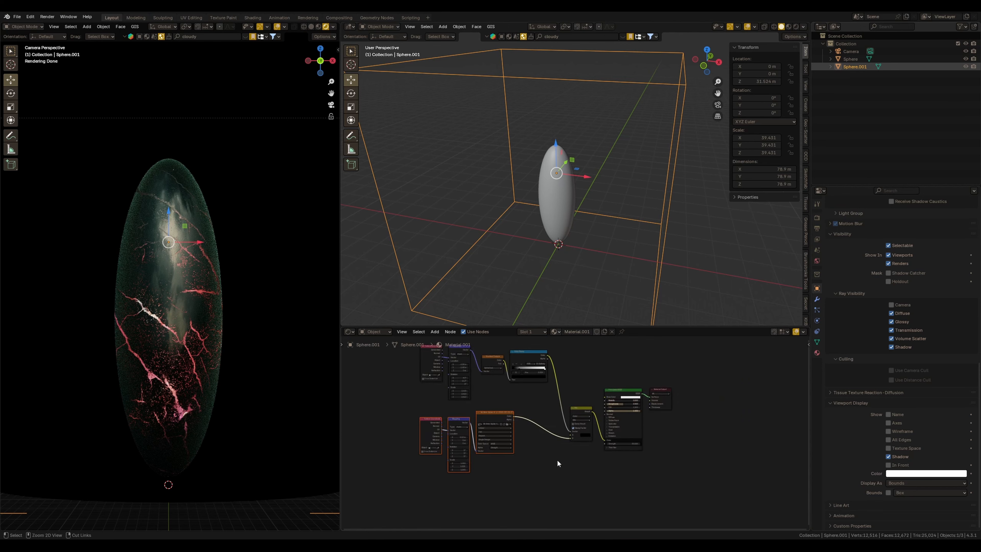
scroll(579, 432, up, 5)
click(580, 399)
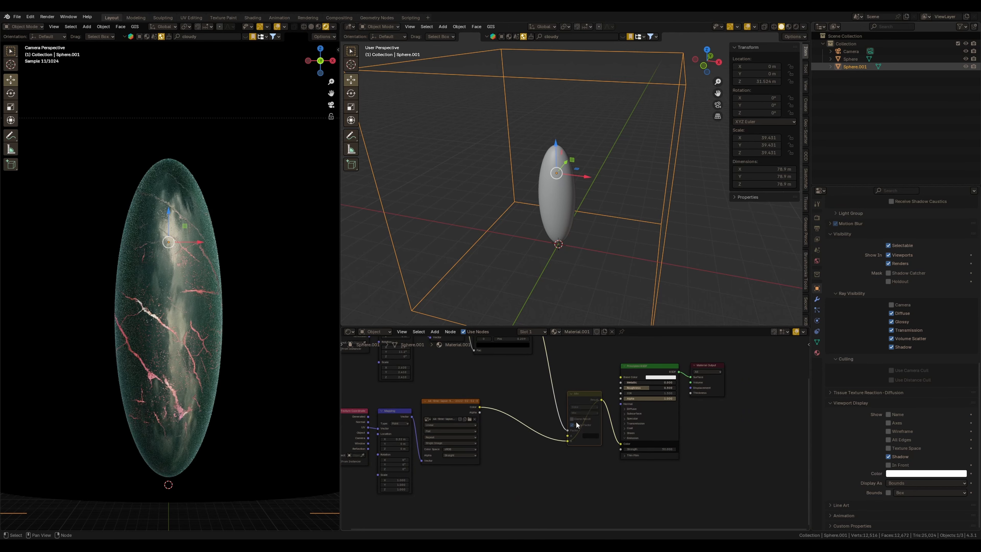
Toggle the Mix node's mute to compare the crack glow in the rendered preview, and inspect the render sampling settings
key(m)
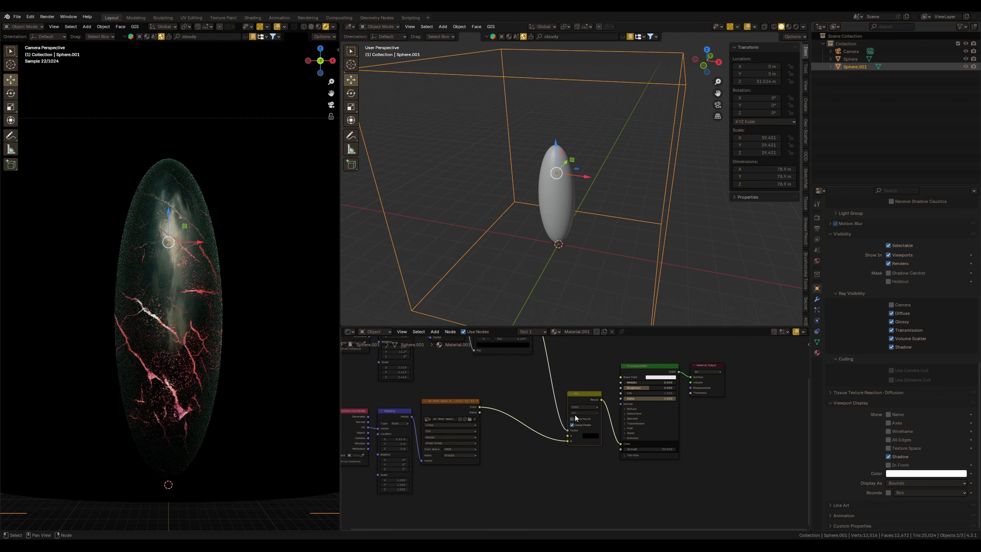
middle_drag(549, 399, 579, 454)
drag(533, 369, 535, 366)
key(m)
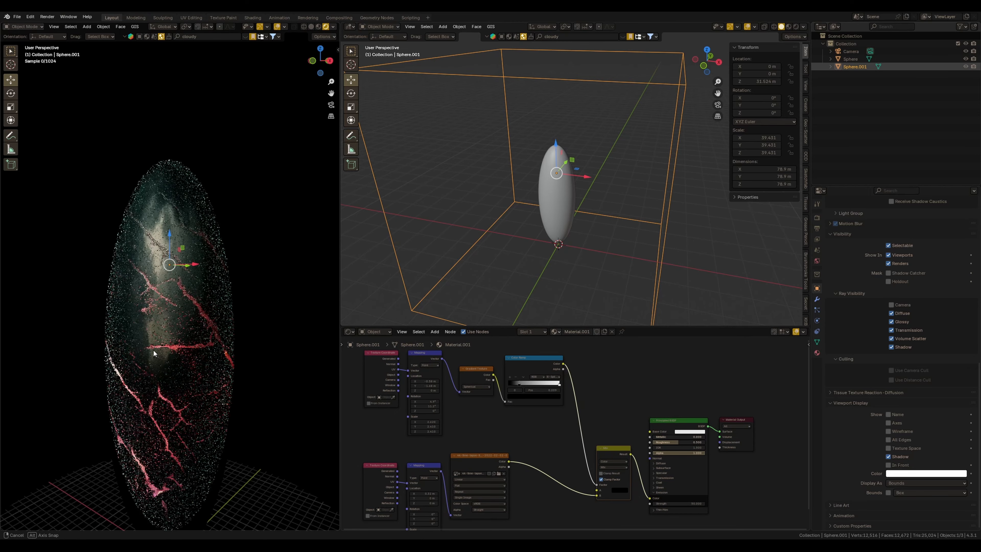
middle_drag(155, 351, 194, 371)
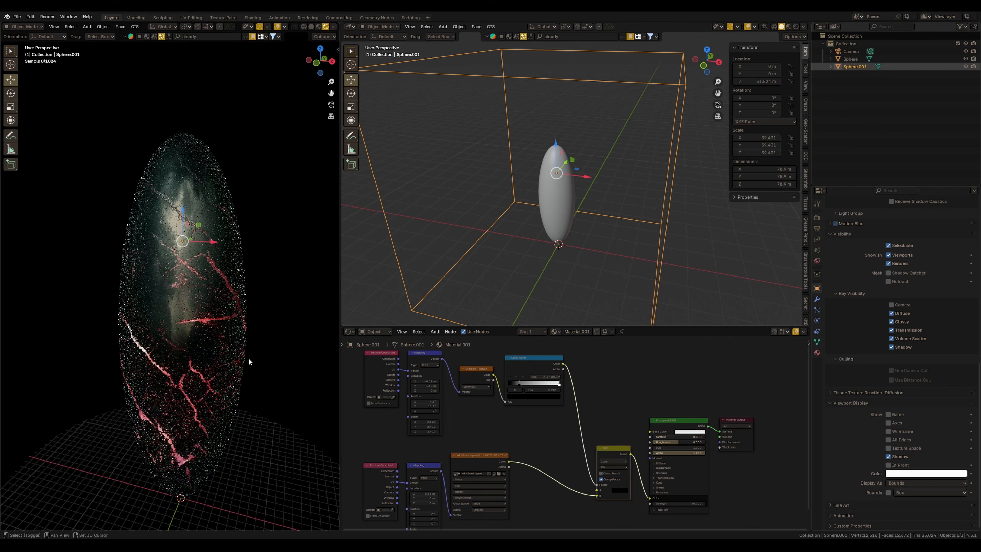
click(817, 218)
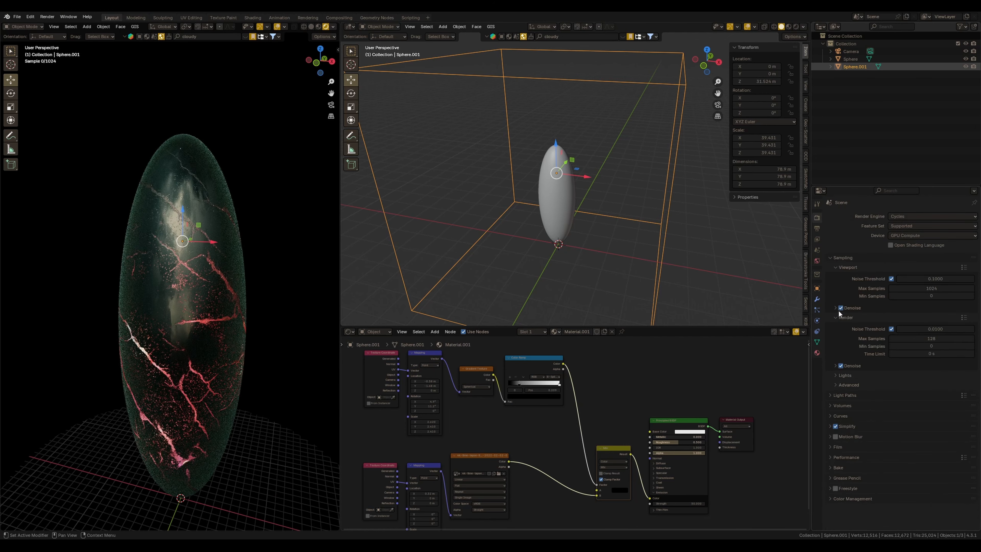
mouse_move(173, 305)
middle_down()
mouse_move(206, 309)
mouse_move(182, 316)
middle_up()
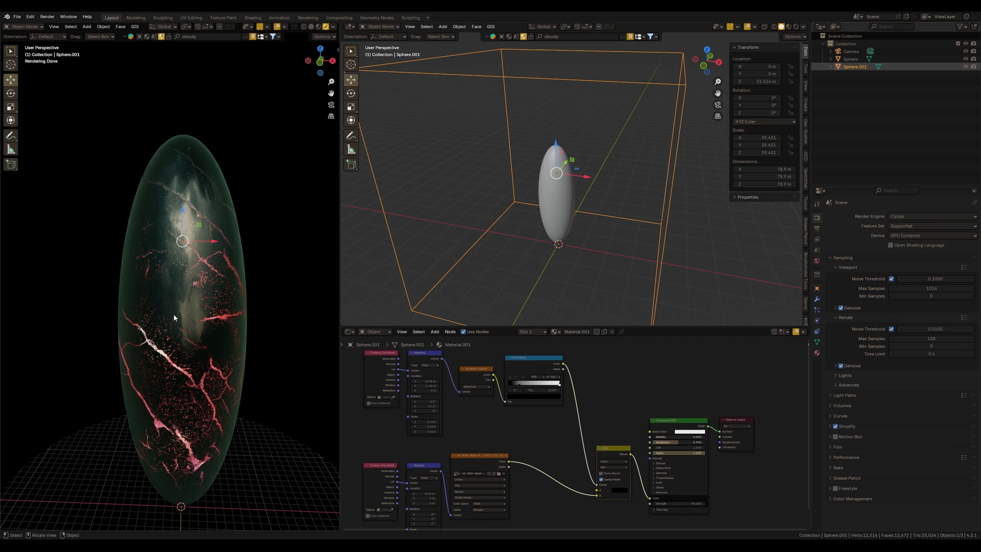
middle_drag(595, 169, 583, 207)
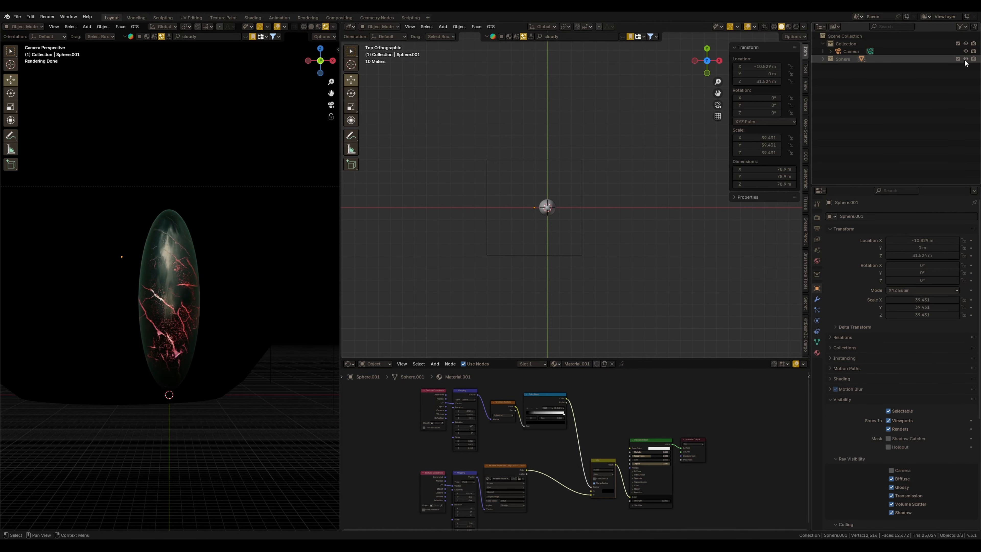
Hide the sphere objects and add a landscape mesh using the large terrain operator preset
click(966, 58)
scroll(614, 219, down, 1)
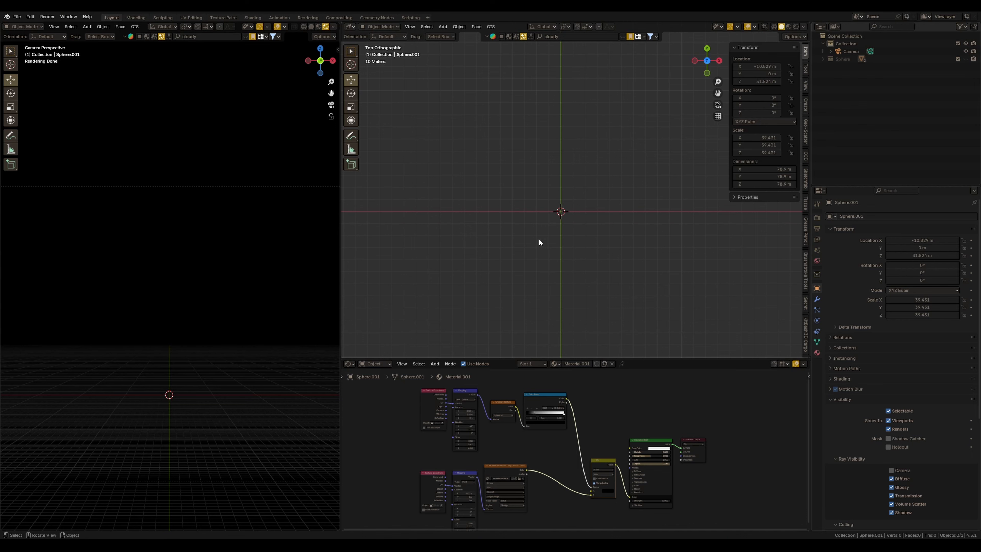
ctrl+scroll(585, 234, down, 2)
key(shift+a)
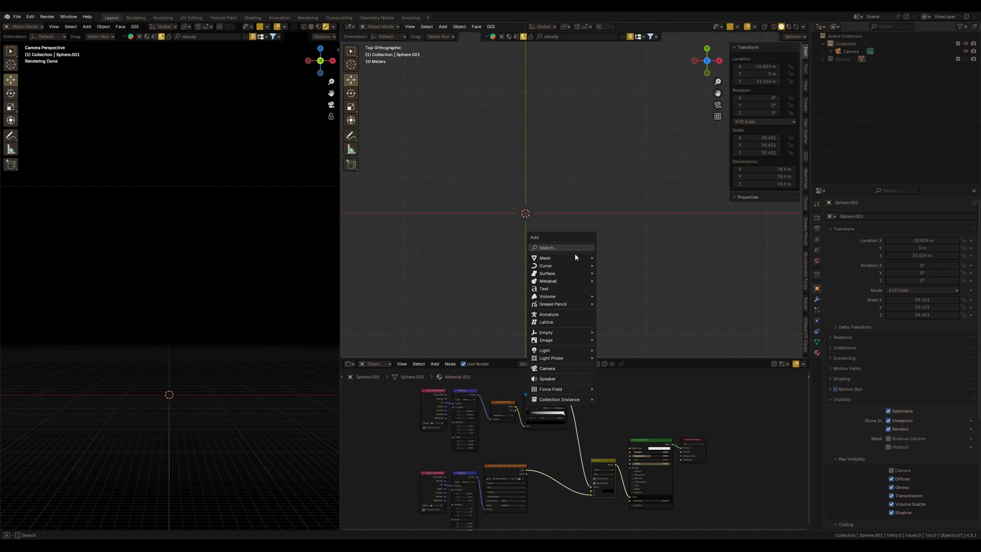
mouse_move(577, 256)
click(630, 339)
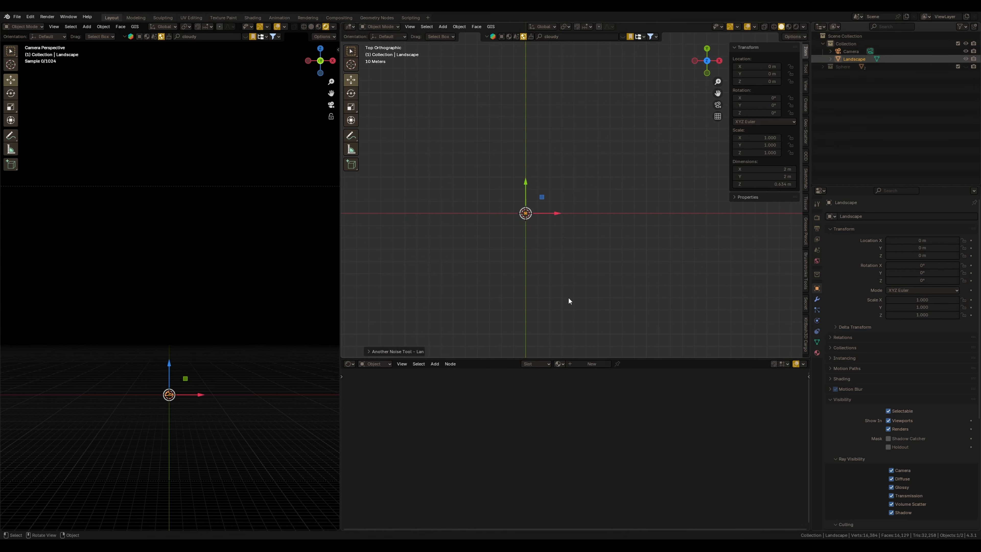
scroll(565, 219, up, 7)
shift+middle_drag(531, 227, 533, 277)
click(374, 351)
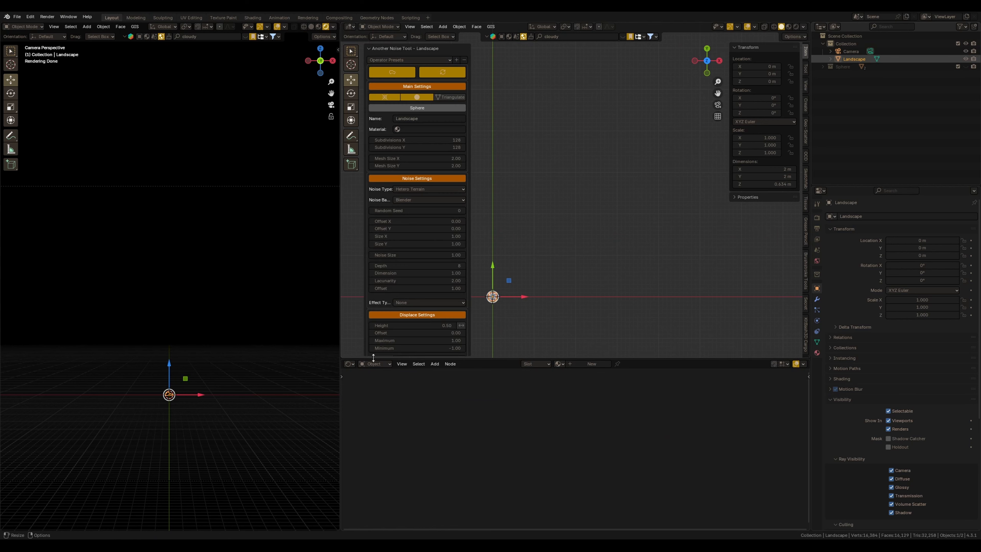
click(418, 60)
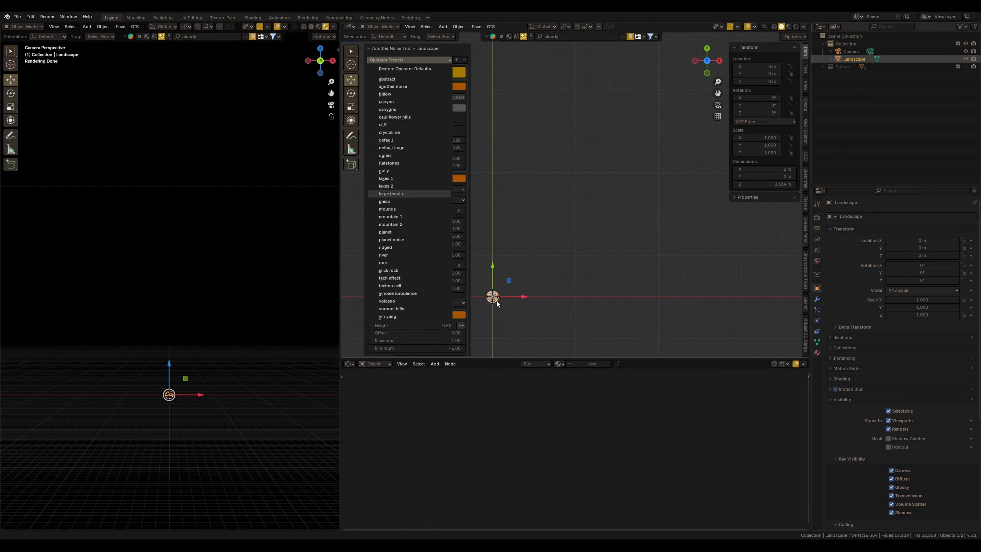
click(390, 194)
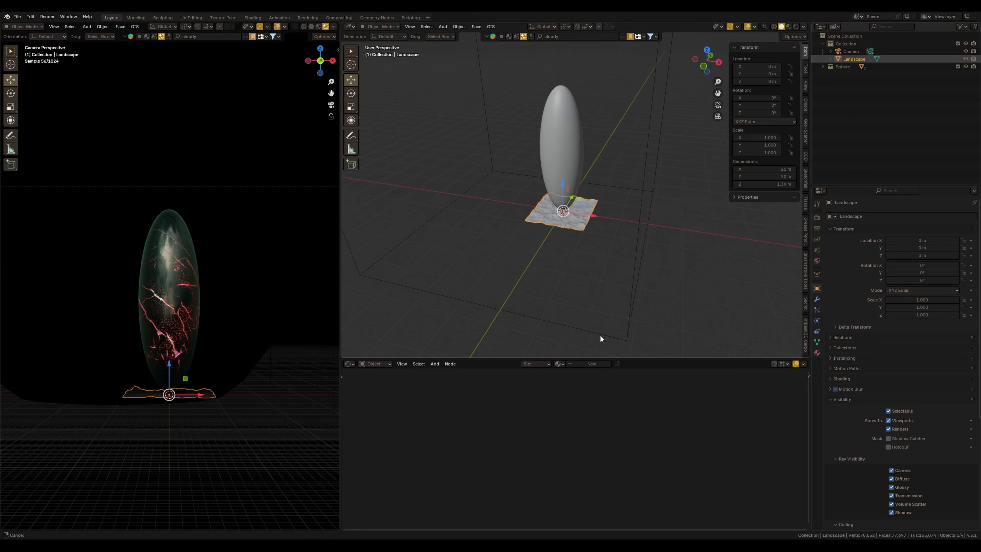
Scale the landscape up uniformly to about 17.32, then flatten it along Z to about 3.82
key(s)
click(707, 320)
key(s)
click(655, 330)
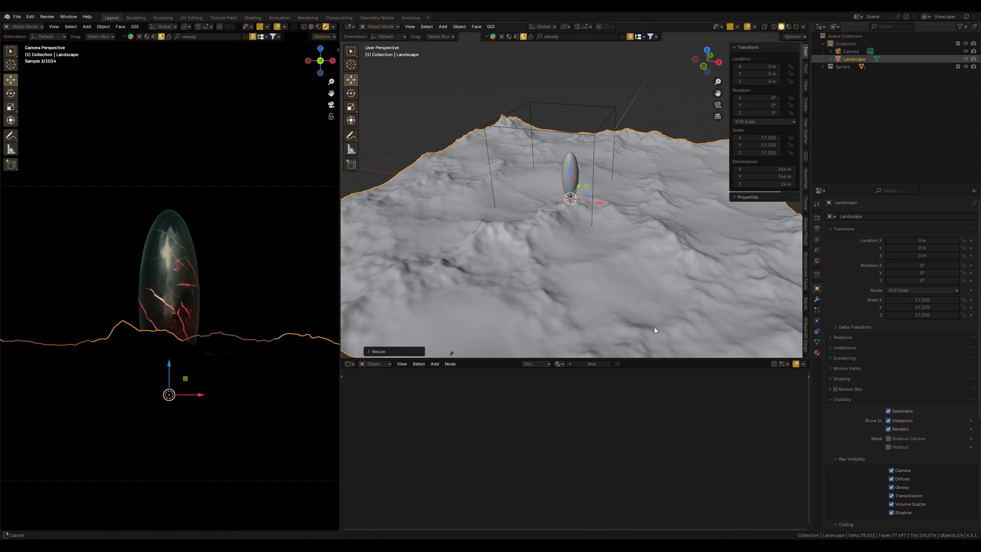
key(s)
key(z)
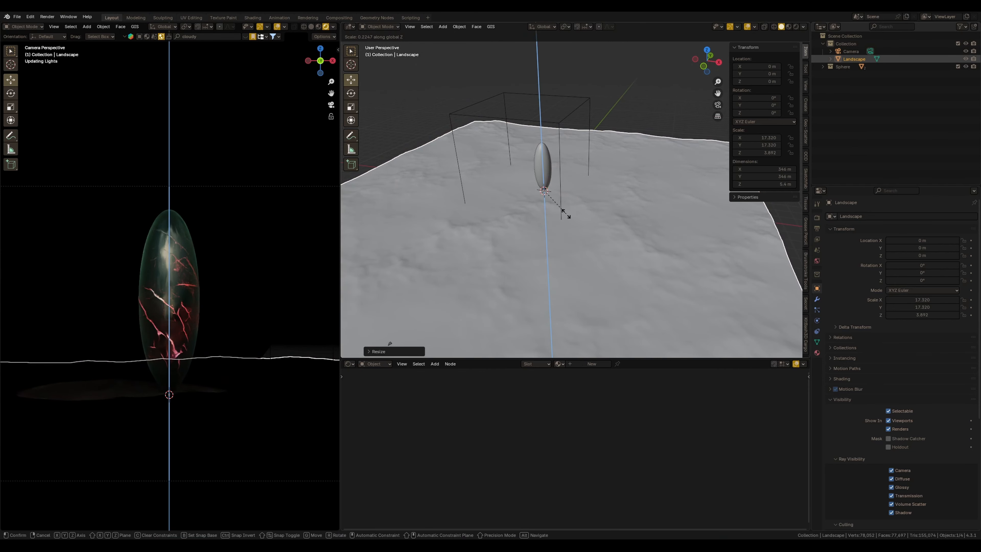
click(566, 214)
middle_drag(566, 214, 577, 236)
Add a plane and scale it to about 400 m across so it covers the whole landscape
key(KP_7)
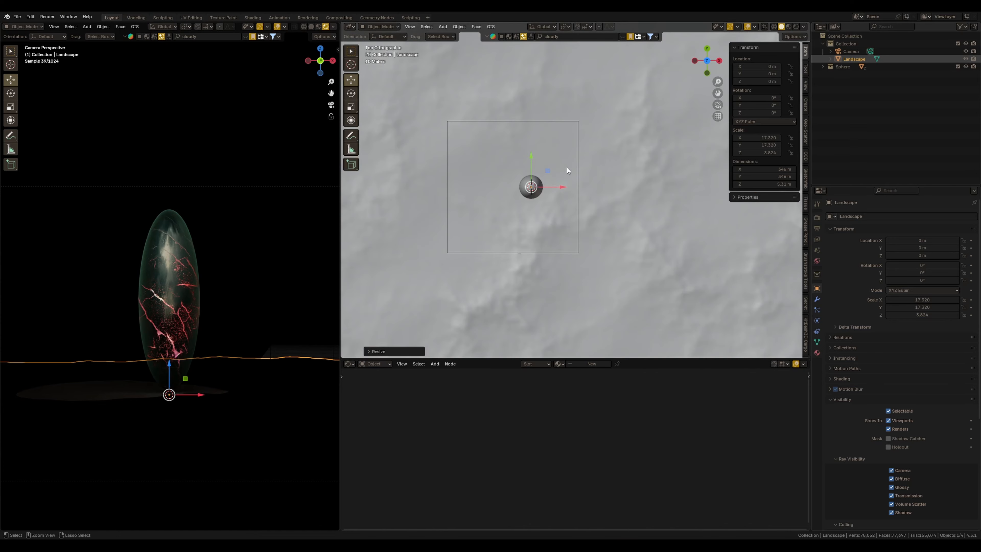
middle_drag(566, 167, 577, 255)
key(KP_7)
mouse_move(577, 255)
shift+middle_down()
mouse_move(576, 223)
mouse_move(582, 242)
shift+middle_up()
key(shift+a)
mouse_move(562, 224)
click(606, 215)
key(s)
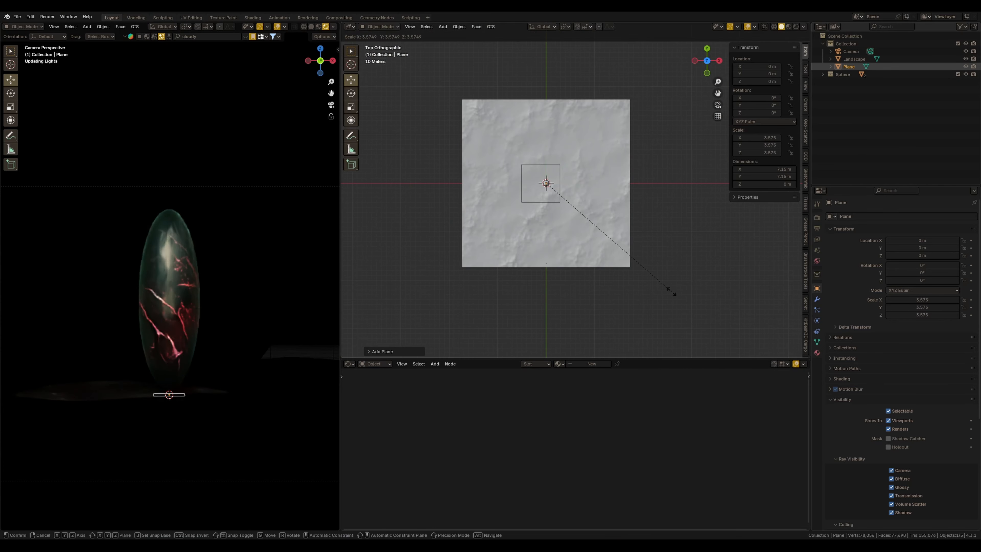
click(672, 293)
key(s)
click(704, 287)
key(s)
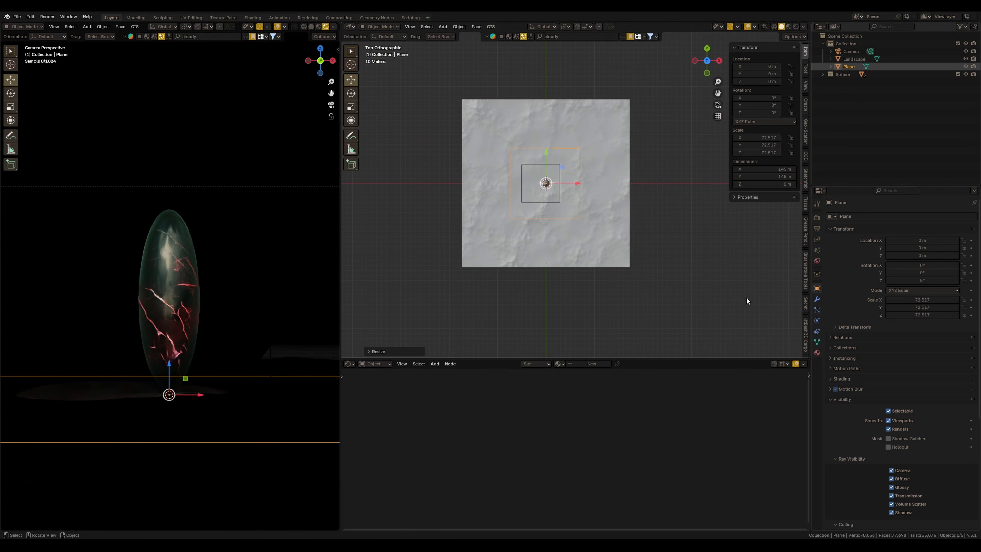
click(694, 284)
Rename the plane to Water and the landscape to Ground
double_click(850, 67)
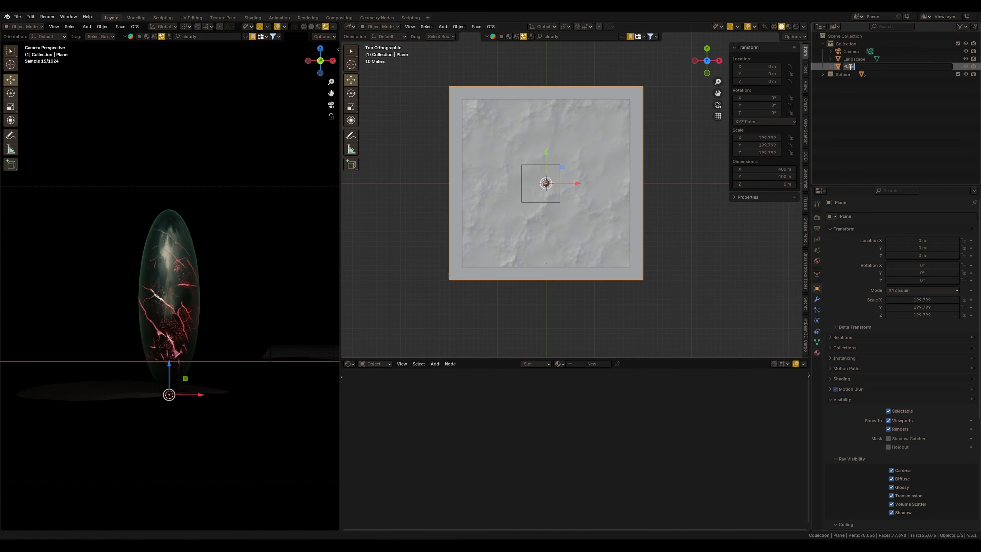
text(Water)
key(Return)
click(854, 60)
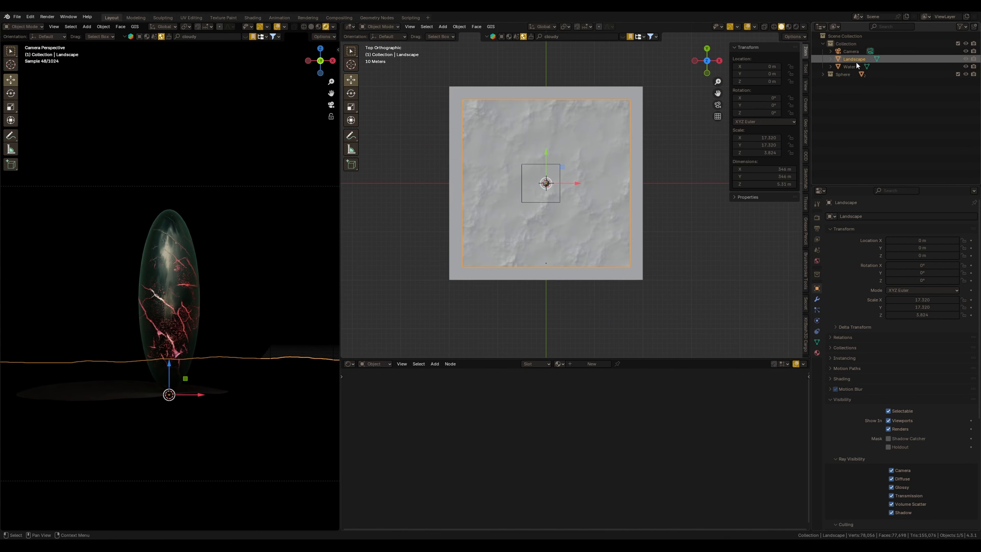
double_click(851, 59)
text(F)
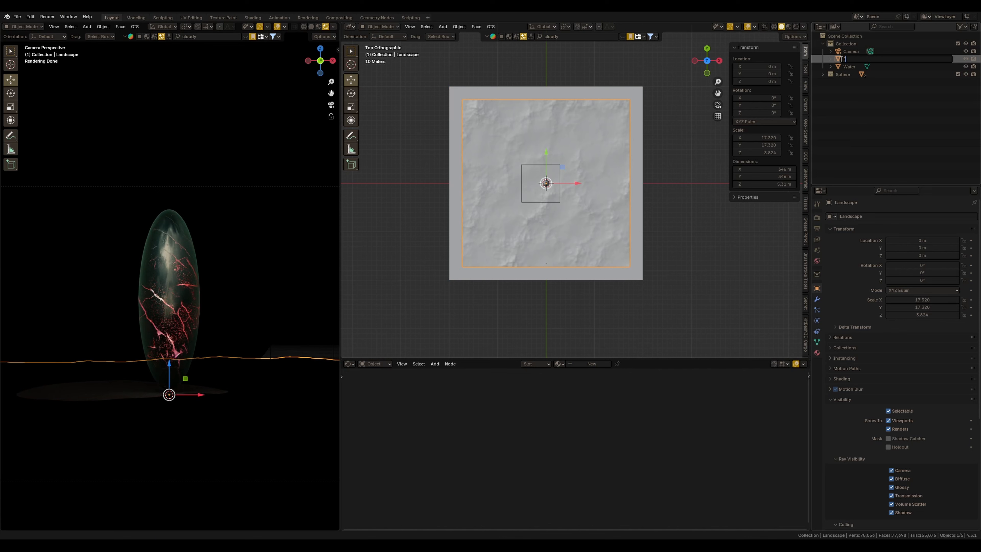
text(round)
key(Return)
Lower the Ground to about Z -1.12 m beneath the water plane and hide the remaining sphere
middle_drag(522, 246, 518, 200)
scroll(598, 277, up, 3)
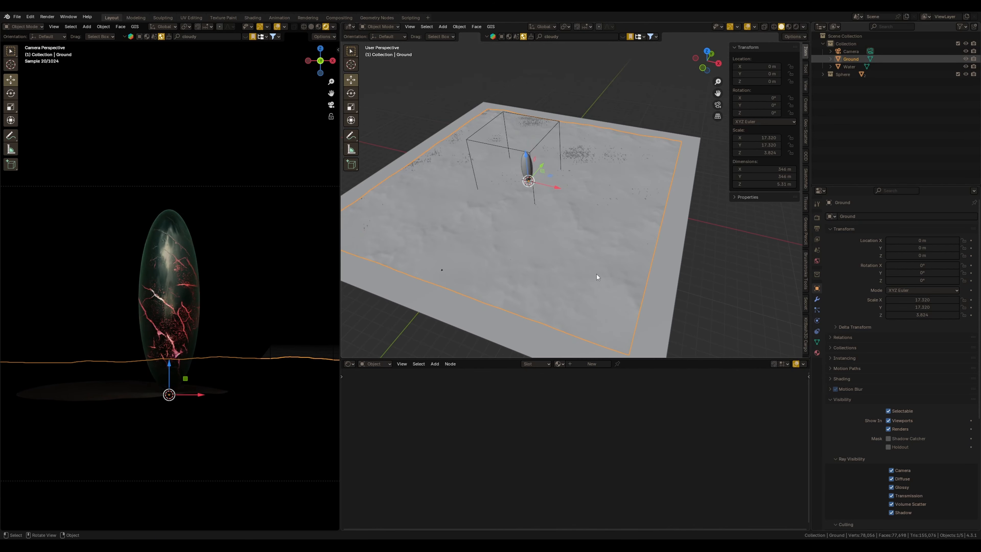
shift+middle_drag(597, 277, 651, 210)
scroll(650, 210, up, 4)
shift+middle_drag(545, 133, 563, 180)
drag(573, 138, 575, 149)
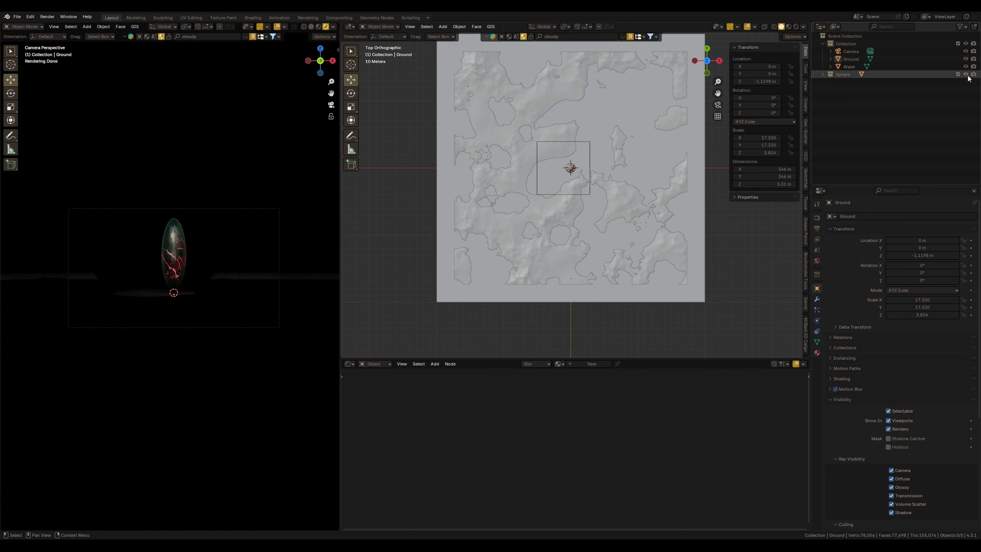
click(967, 76)
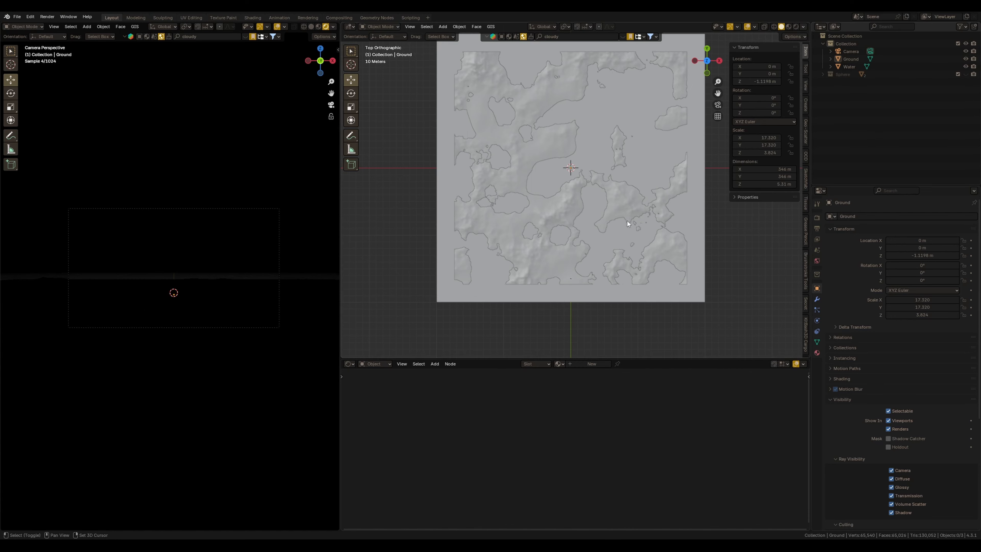
Append the world Kloppenheim 01.001 from the Some thing.blend file
shift+middle_drag(625, 220, 606, 242)
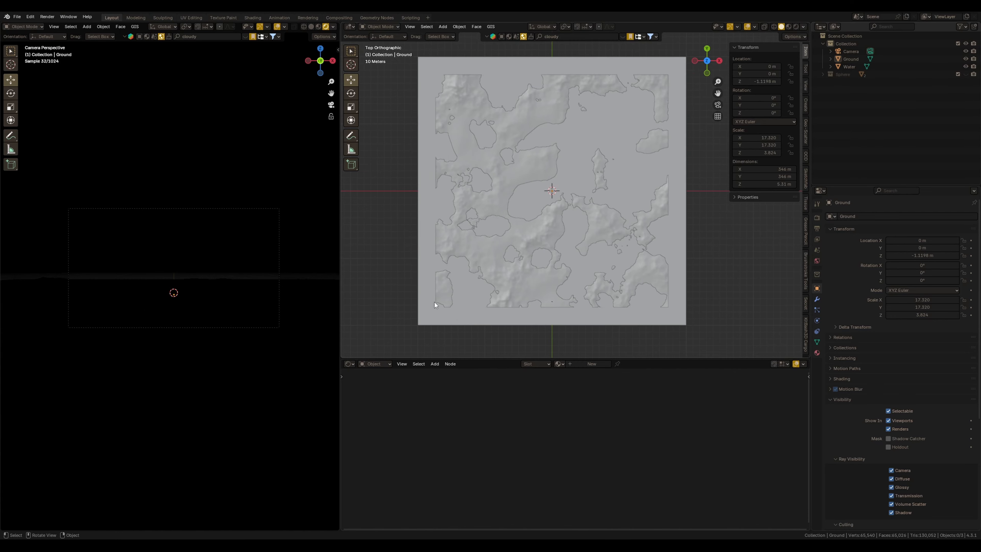
click(18, 18)
click(27, 108)
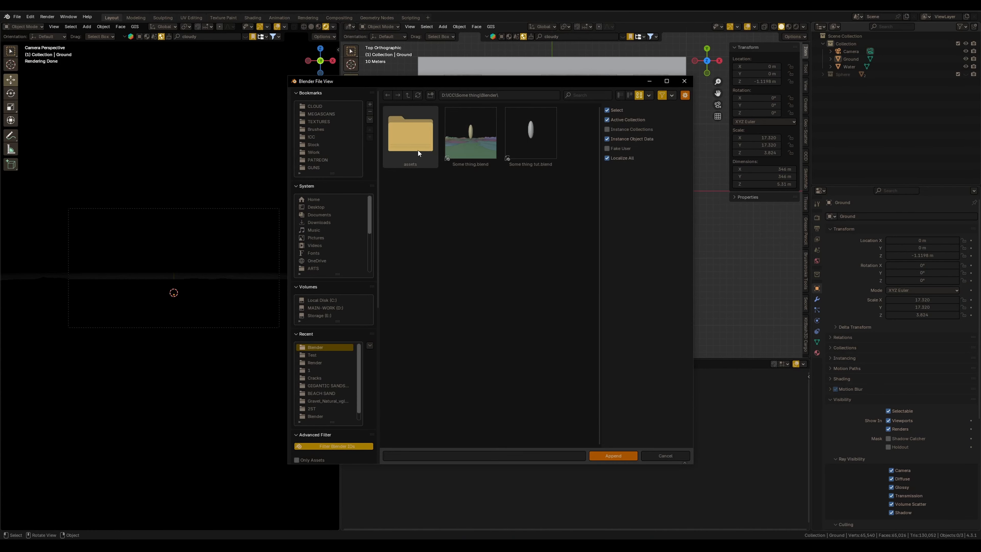
double_click(466, 144)
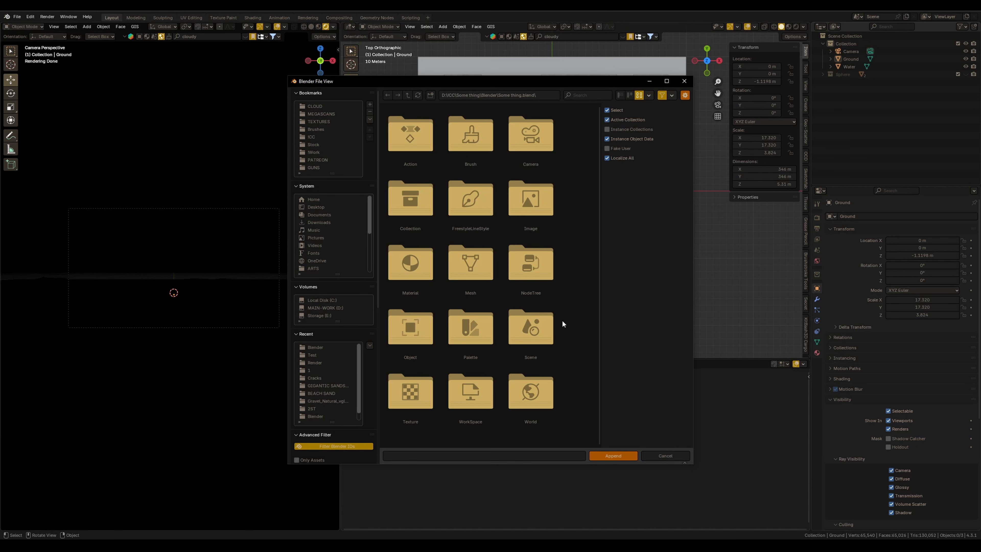
click(532, 391)
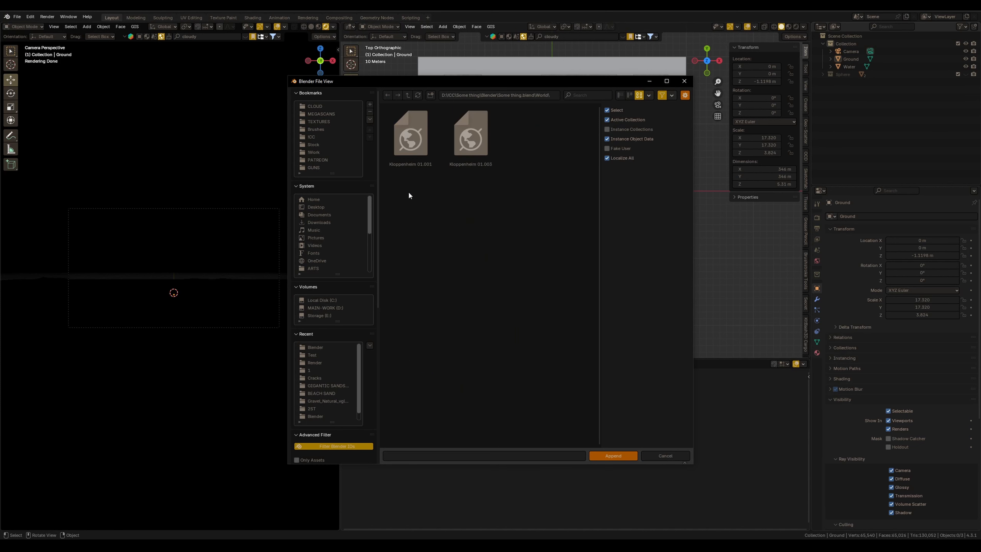
double_click(414, 147)
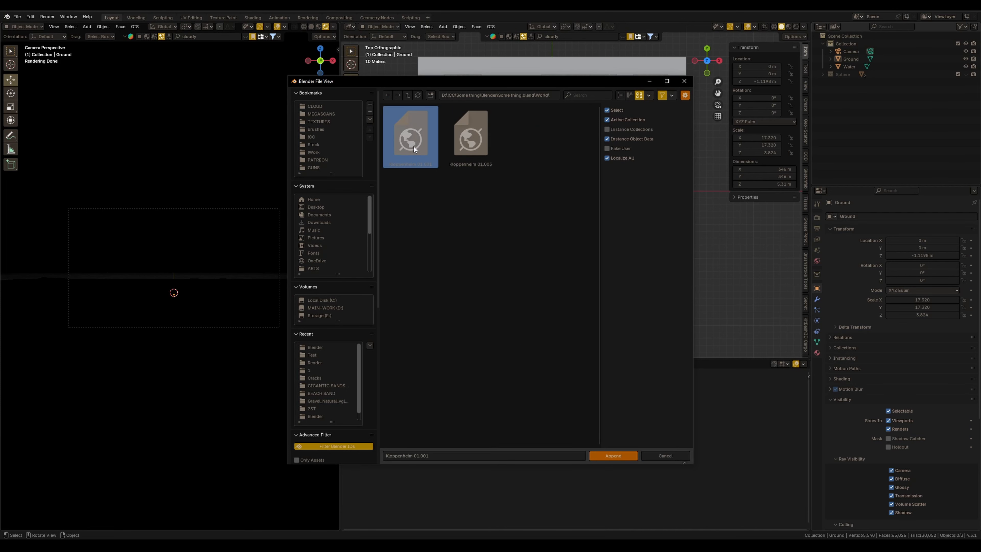
Switch the node editor to World shading and add an Environment Texture node
click(373, 363)
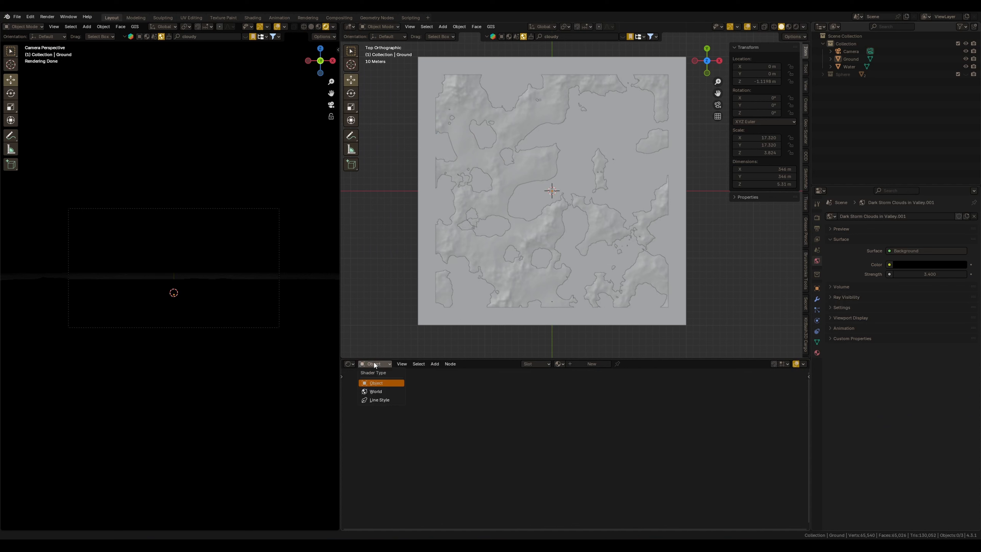
click(377, 391)
key(shift+a)
text(ev)
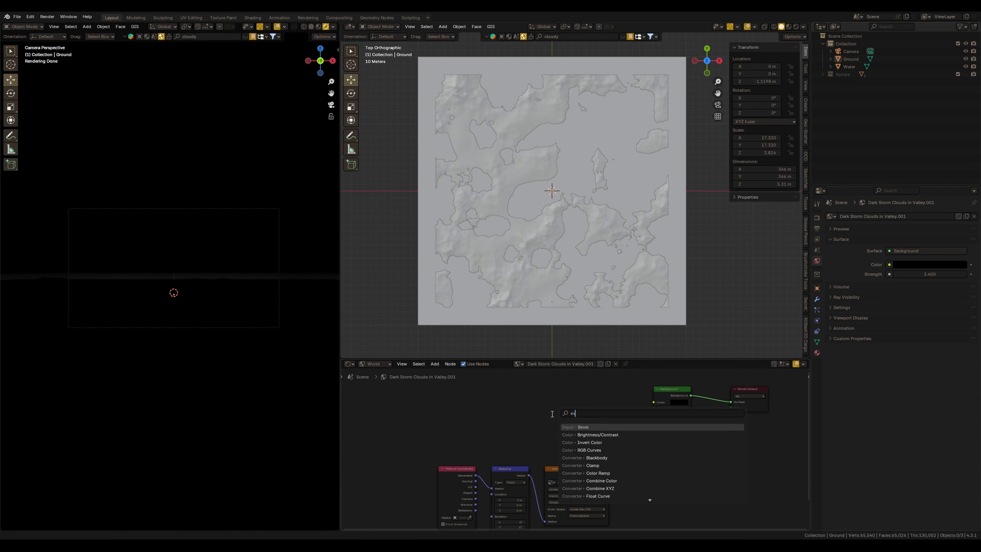
text(n)
key(Down)
key(Down)
key(Down)
key(Down)
key(Down)
key(Return)
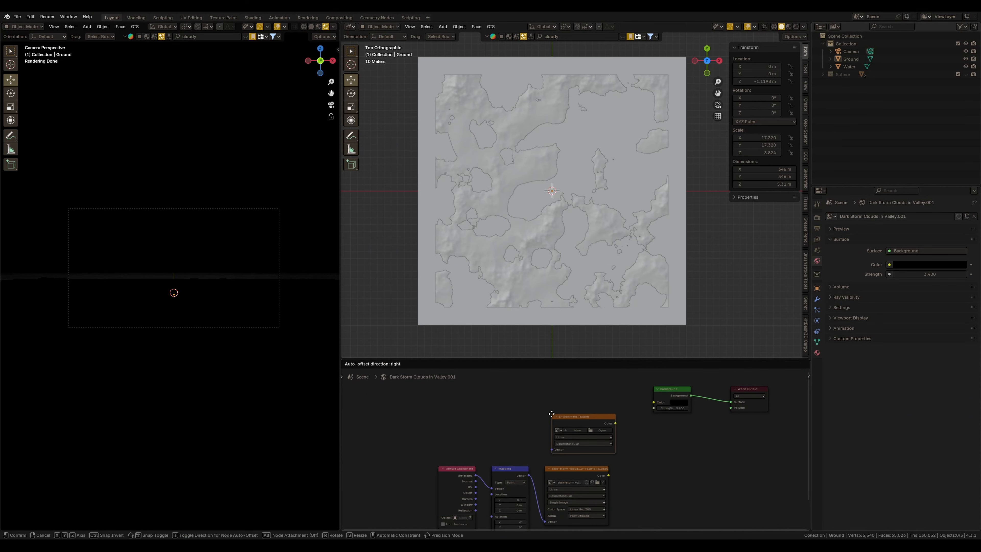
click(544, 422)
Load the kloppenheim-01_4K EXR image into the Environment Texture node
scroll(545, 427, up, 3)
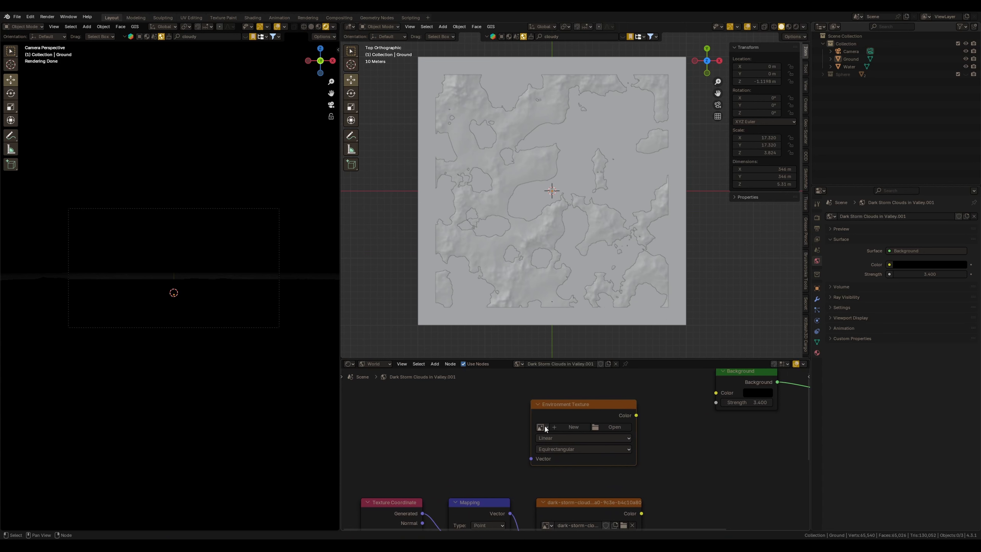
click(541, 427)
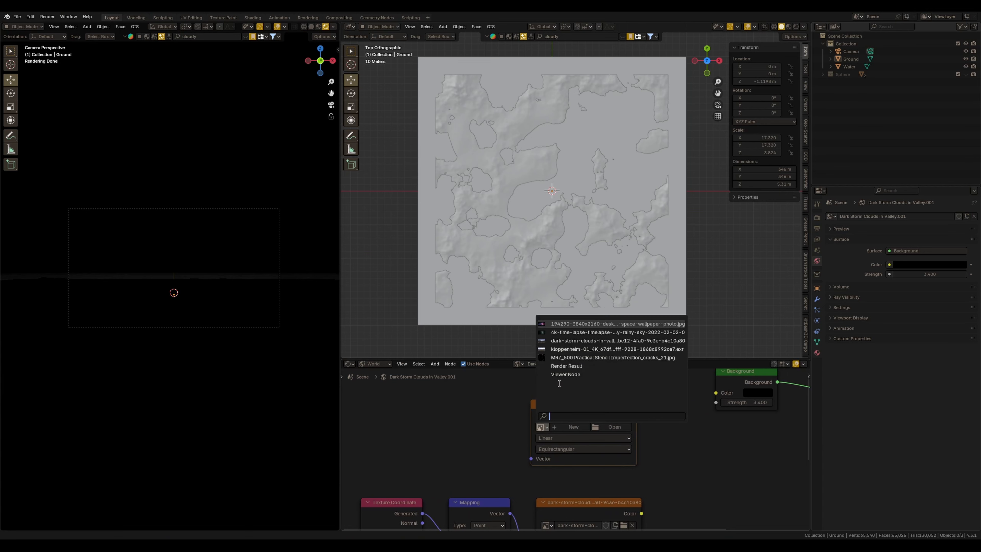
click(571, 349)
Add texture coordinate and mapping nodes to the environment texture and connect its color to the Background color
scroll(563, 431, down, 2)
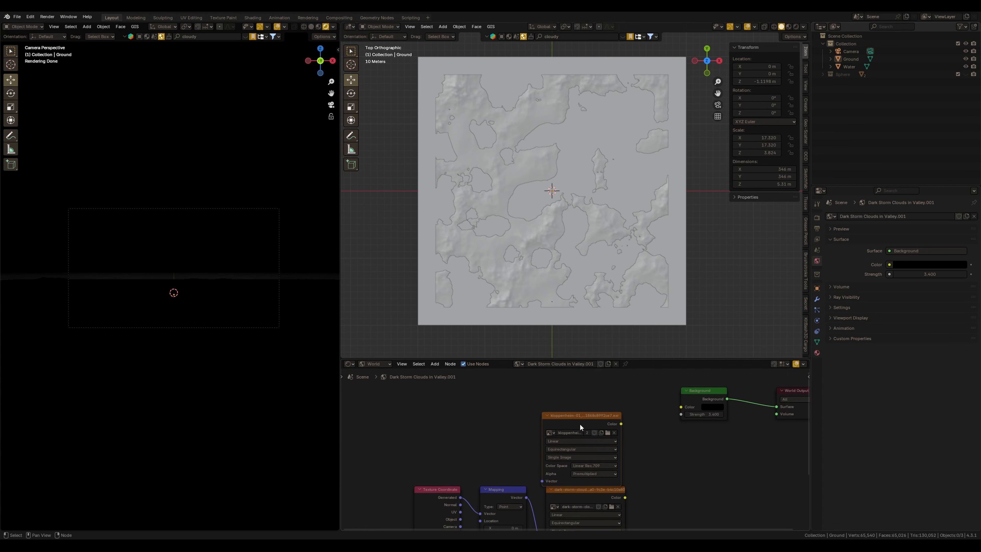
key(ctrl+t)
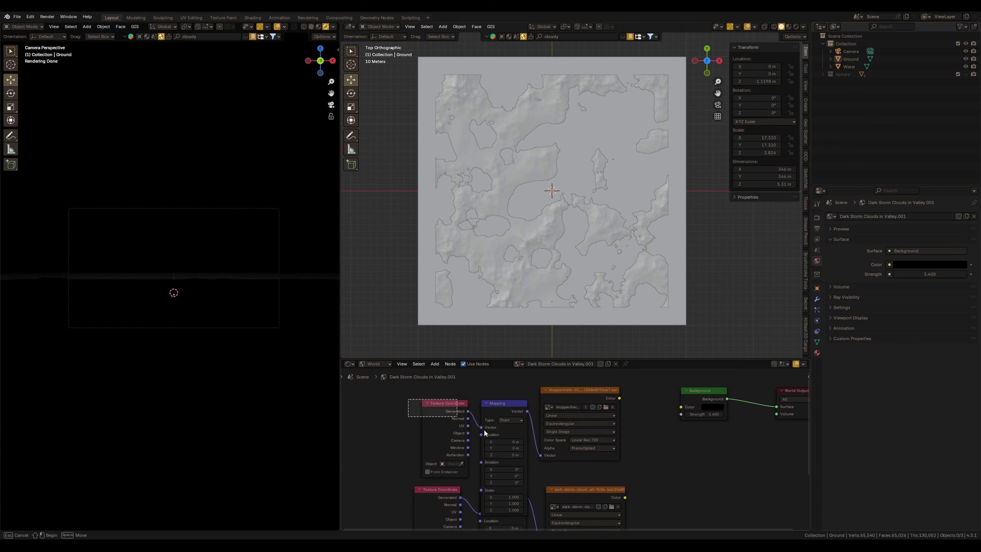
drag(484, 429, 496, 369)
drag(619, 410, 678, 418)
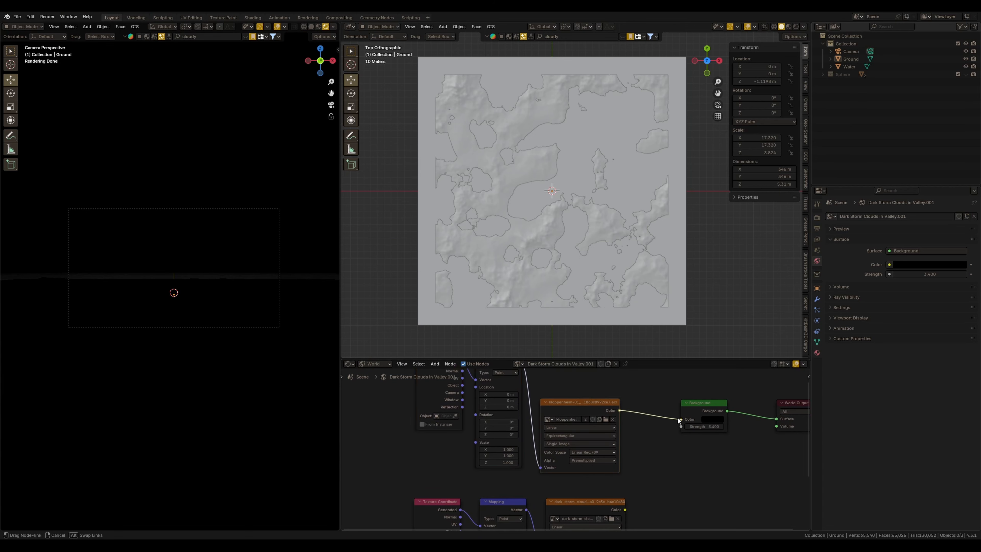
Set the world Background strength to 0.6
drag(677, 417, 680, 419)
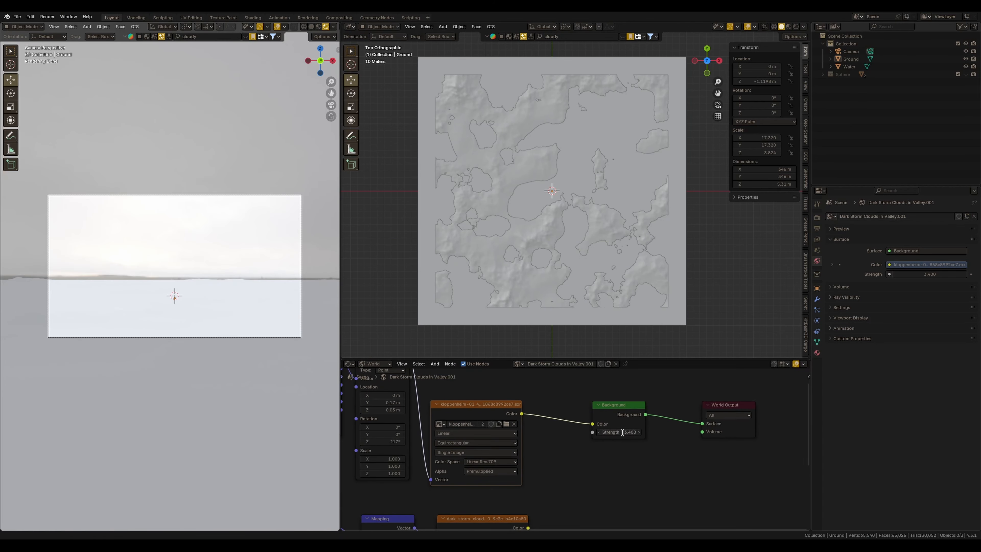
click(625, 432)
text(.6)
key(Return)
Select the water plane, create a new material for it and darken its base color
scroll(244, 279, up, 1)
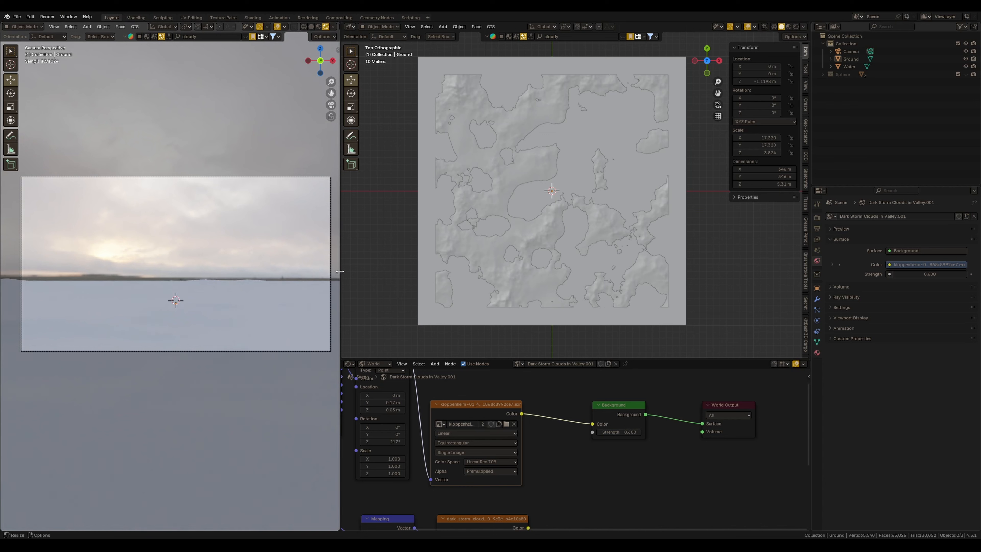
click(548, 230)
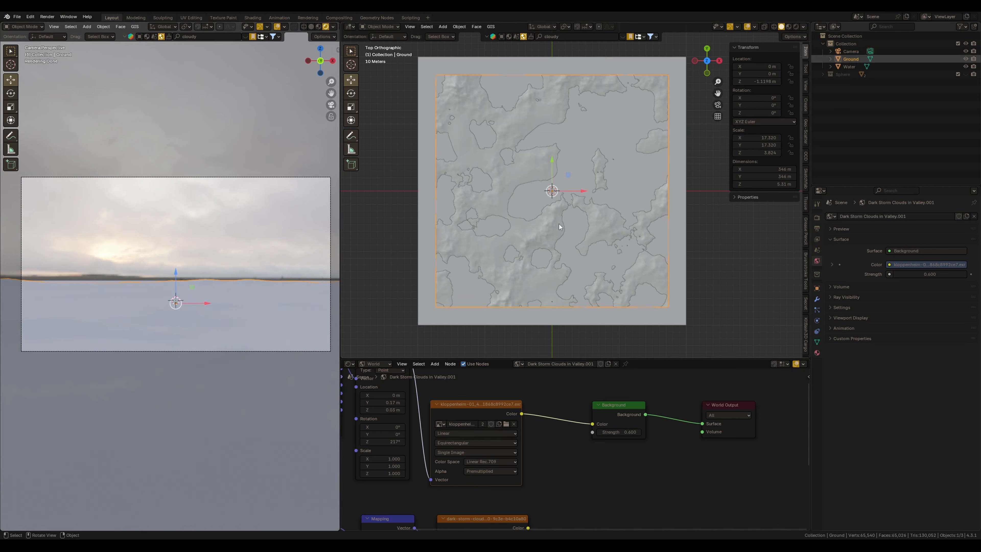
click(680, 220)
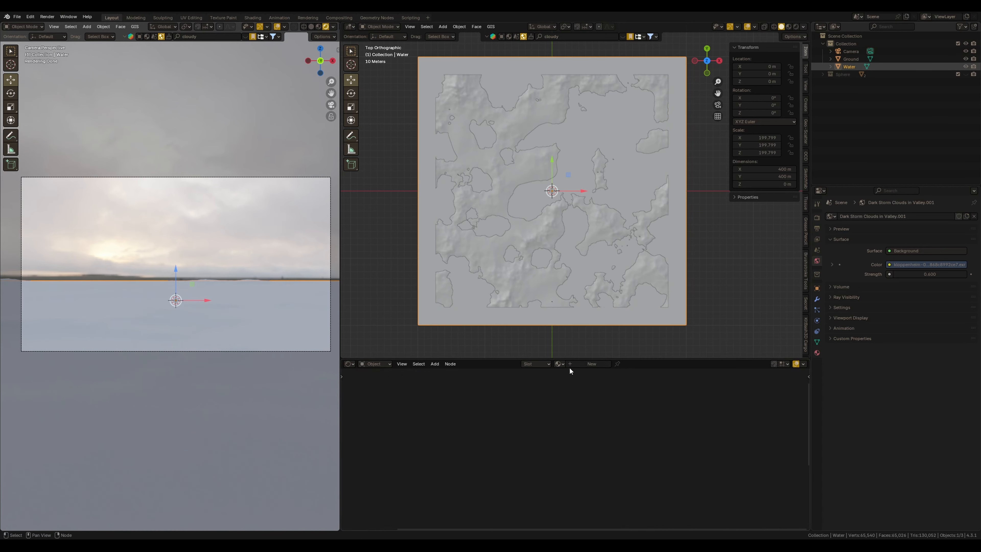
click(569, 367)
middle_drag(619, 430, 559, 418)
click(595, 410)
click(639, 324)
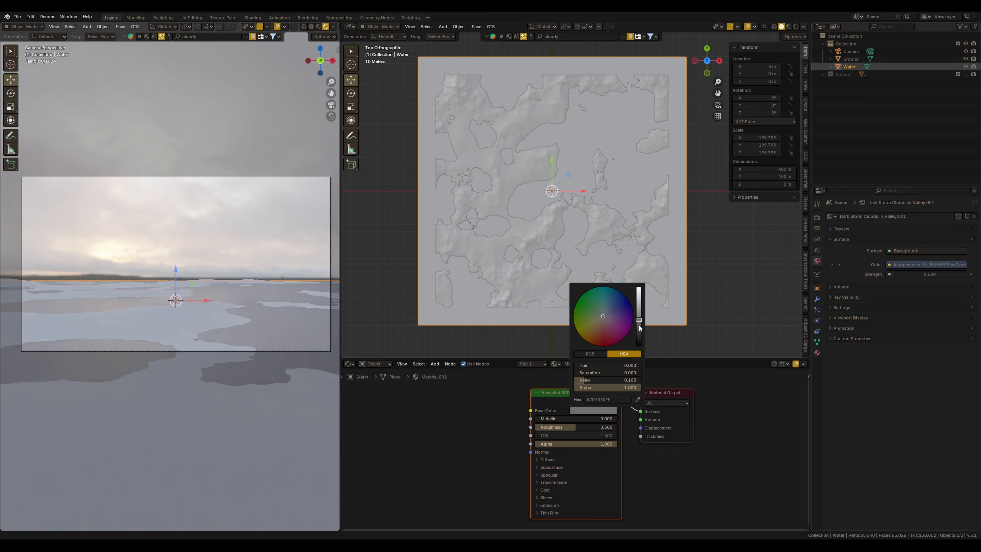
Lower the water material's roughness to about 0.03 and adjust its base color darkness again
drag(582, 427, 500, 441)
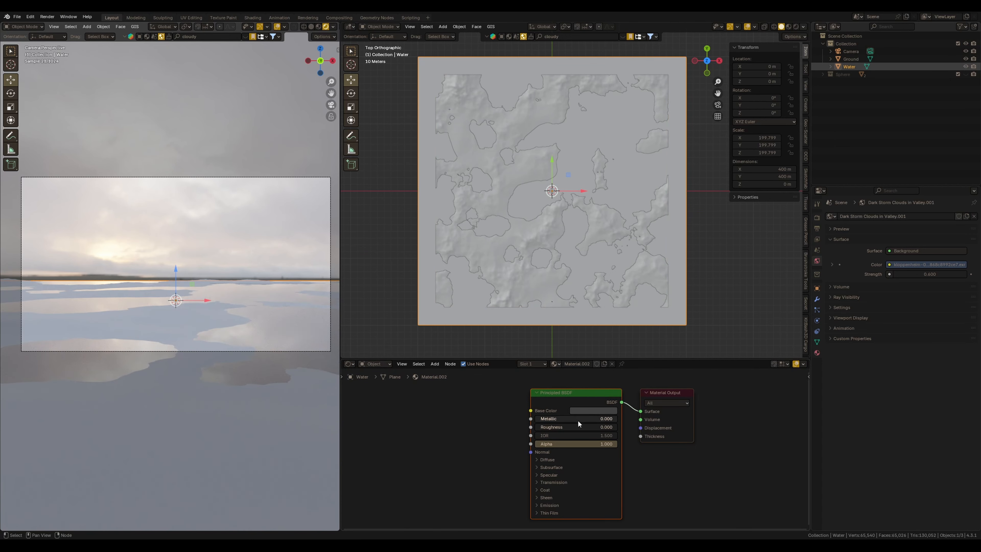
click(593, 410)
click(638, 323)
drag(560, 424, 556, 428)
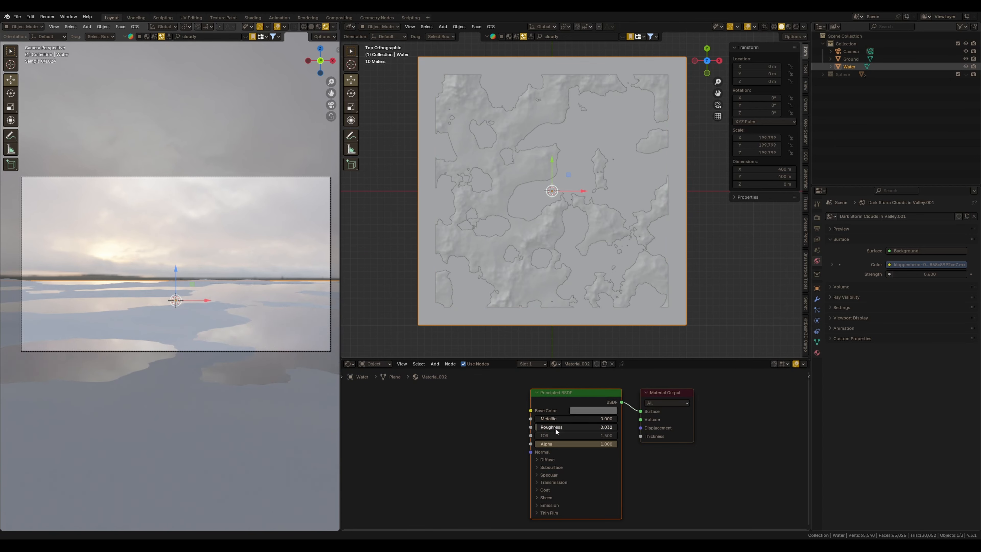
Select the ground, create a new material for it and darken its base color
click(662, 272)
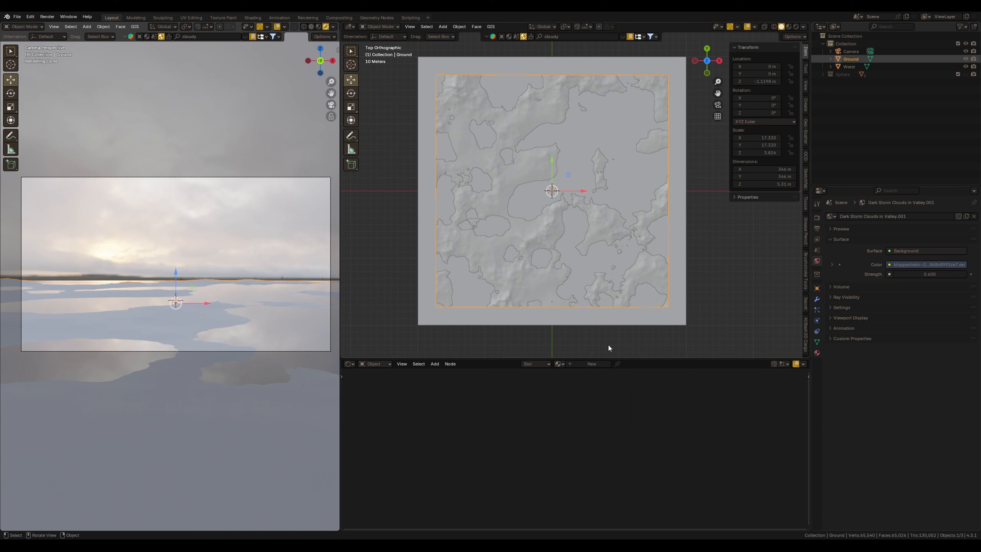
click(569, 365)
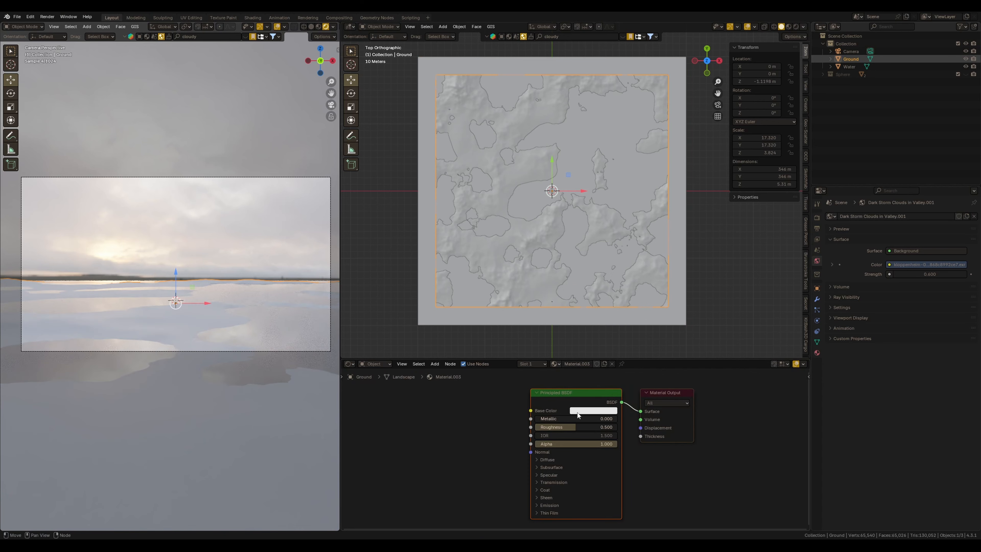
click(583, 411)
click(639, 330)
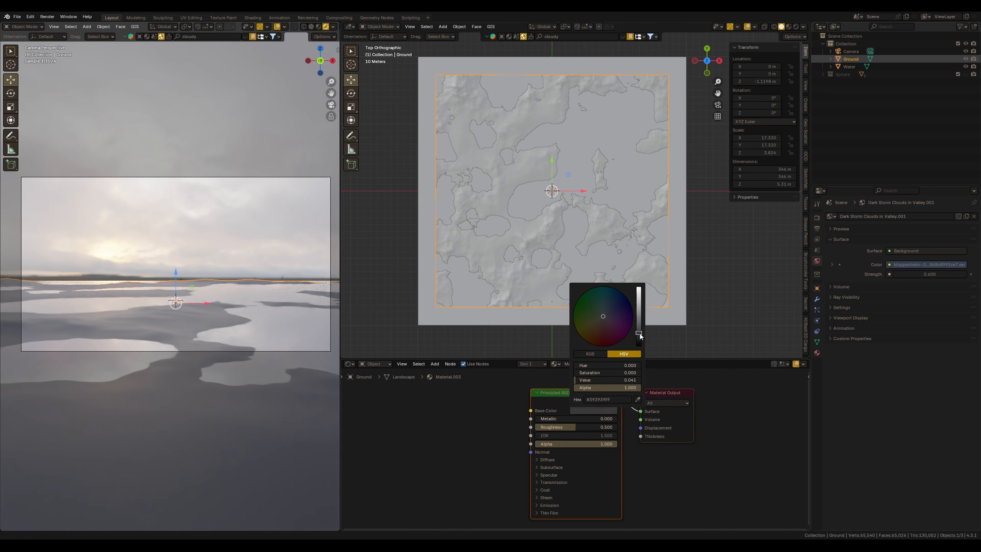
click(640, 332)
click(342, 331)
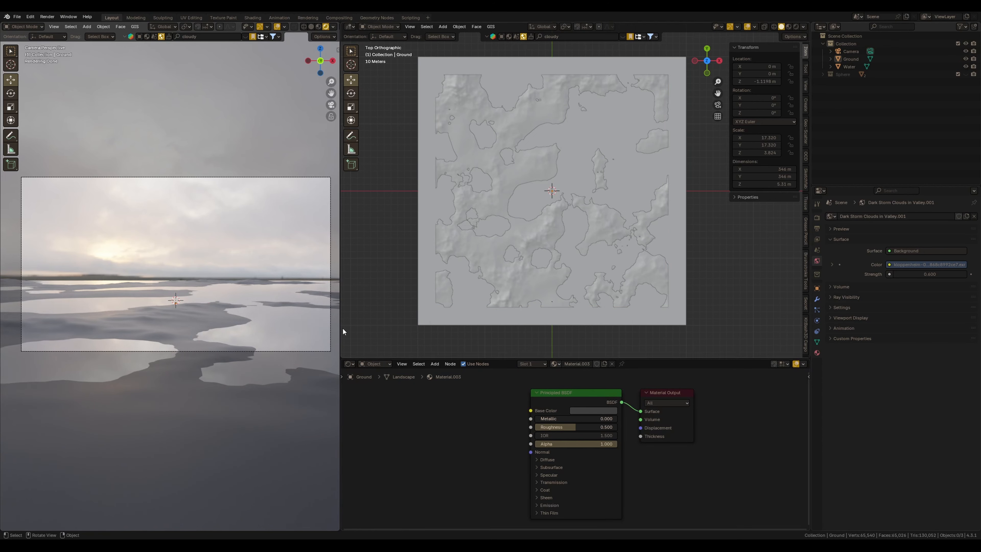
Append a material matching "15" from the Some thing.blend file's Material folder
click(17, 17)
click(39, 105)
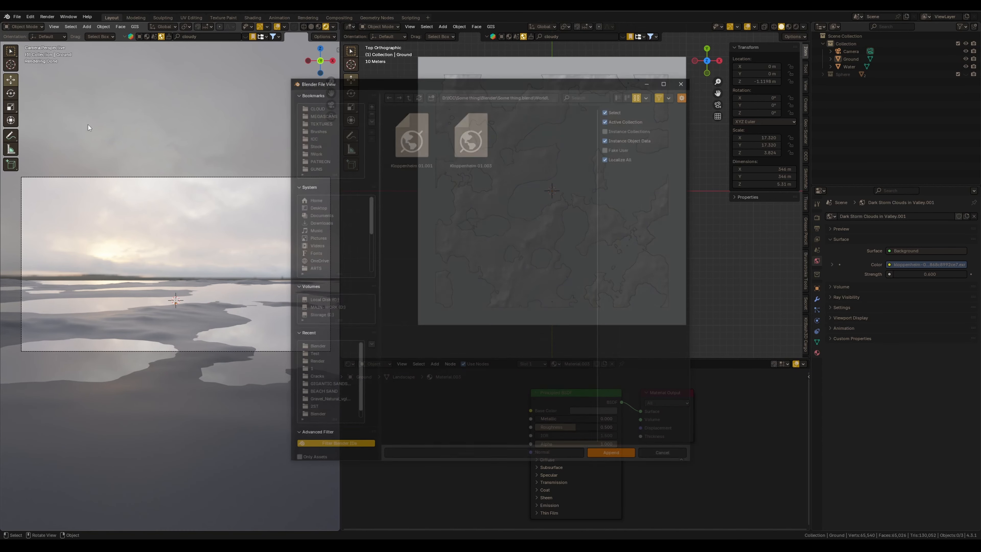
click(408, 95)
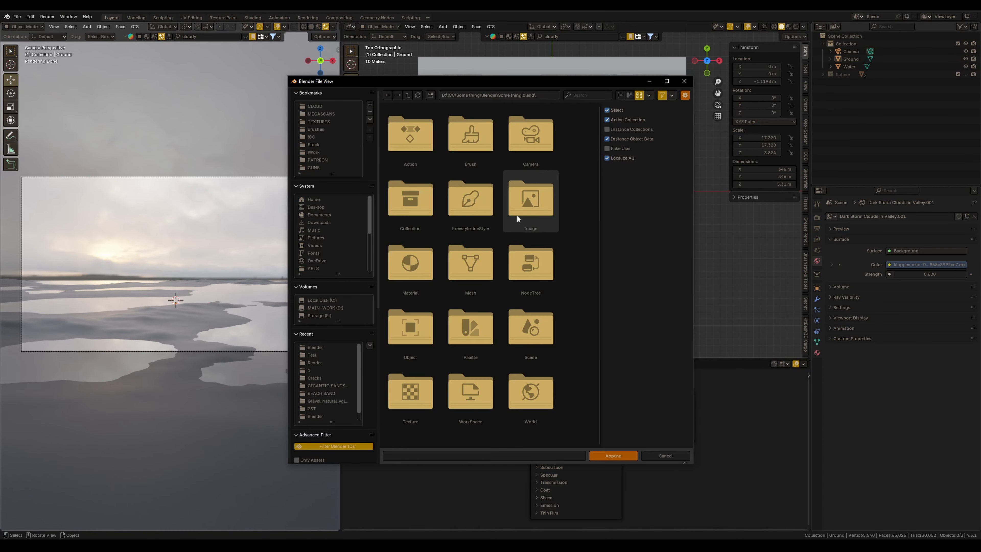
double_click(413, 270)
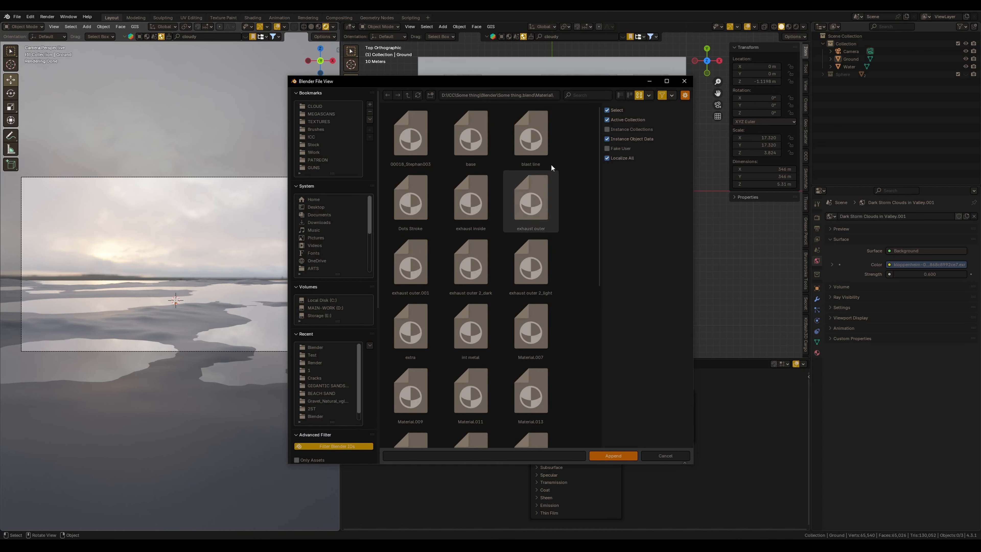
click(597, 95)
text(15)
click(613, 456)
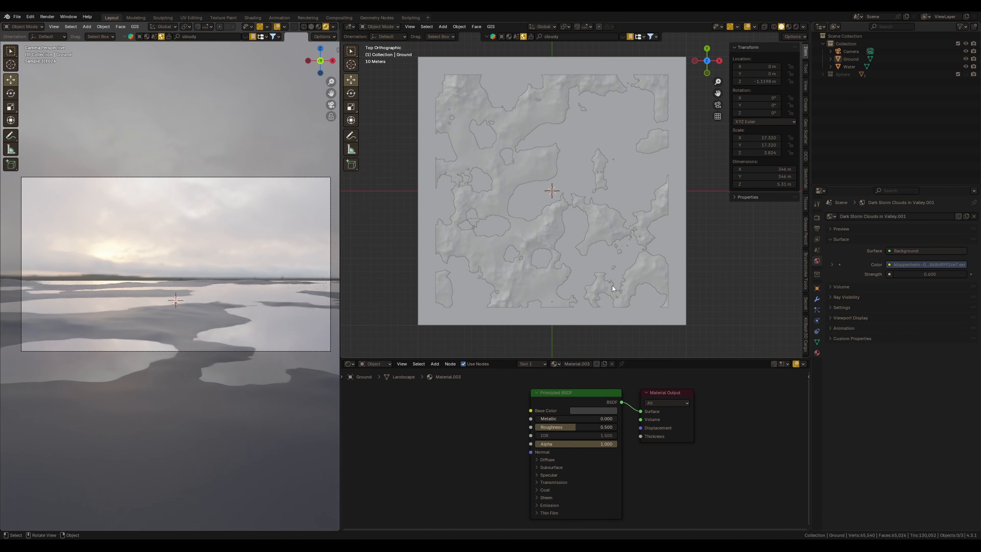
Assign the appended material to the ground object
click(613, 285)
click(555, 364)
click(576, 404)
click(274, 313)
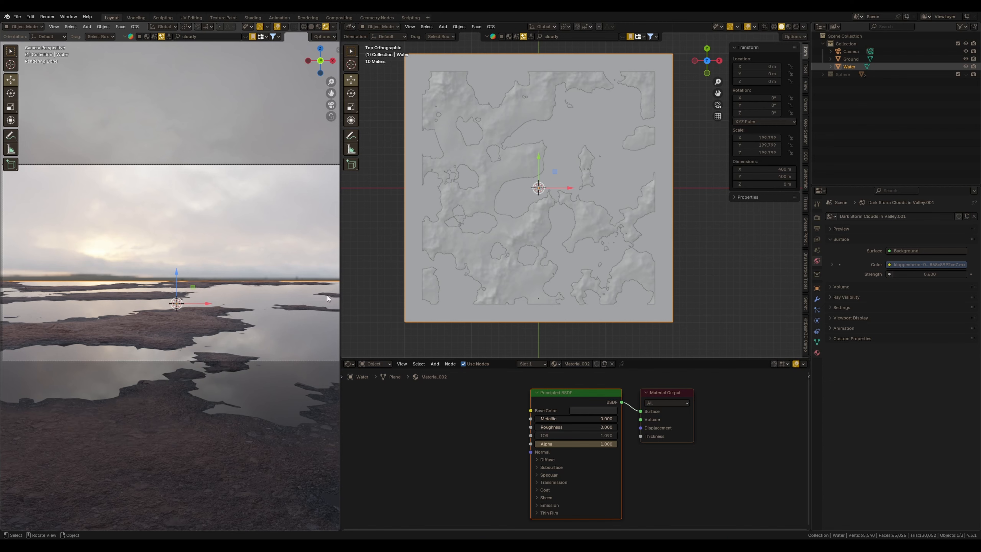
Rearrange the workspace into a large camera view above, with a Shader Editor beside a viewport below, hiding the editor sidebar
right_click(349, 28)
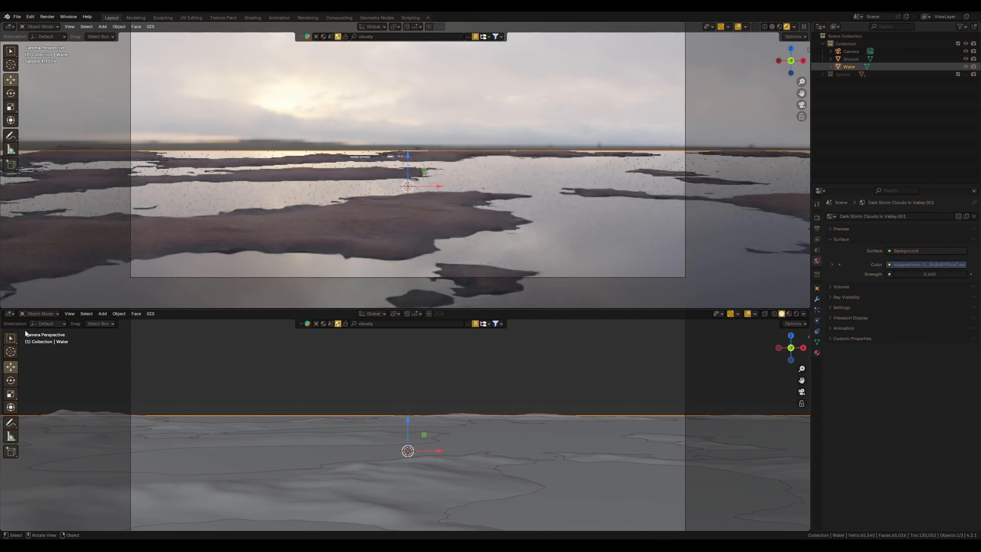
click(8, 313)
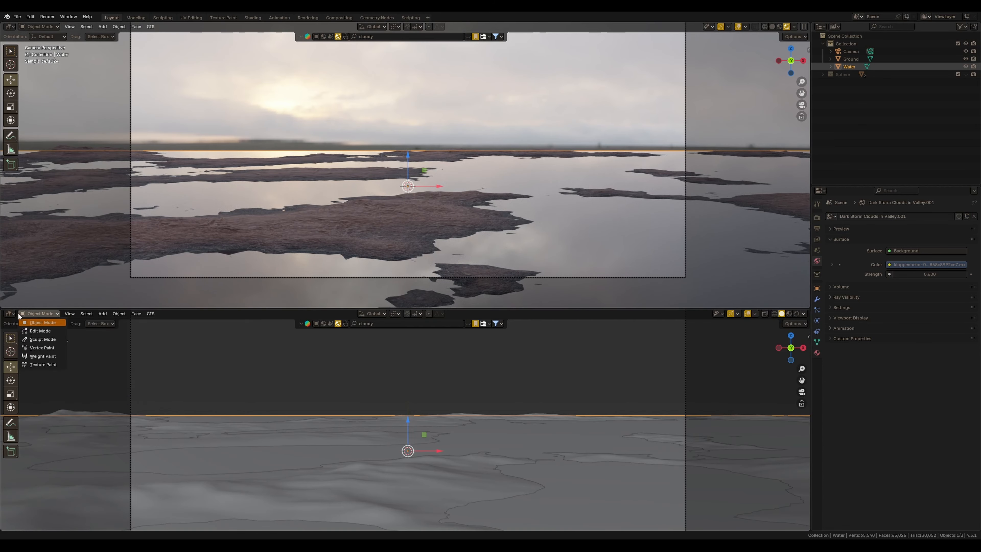
click(3, 313)
click(4, 313)
drag(2, 310, 300, 348)
click(8, 314)
click(28, 385)
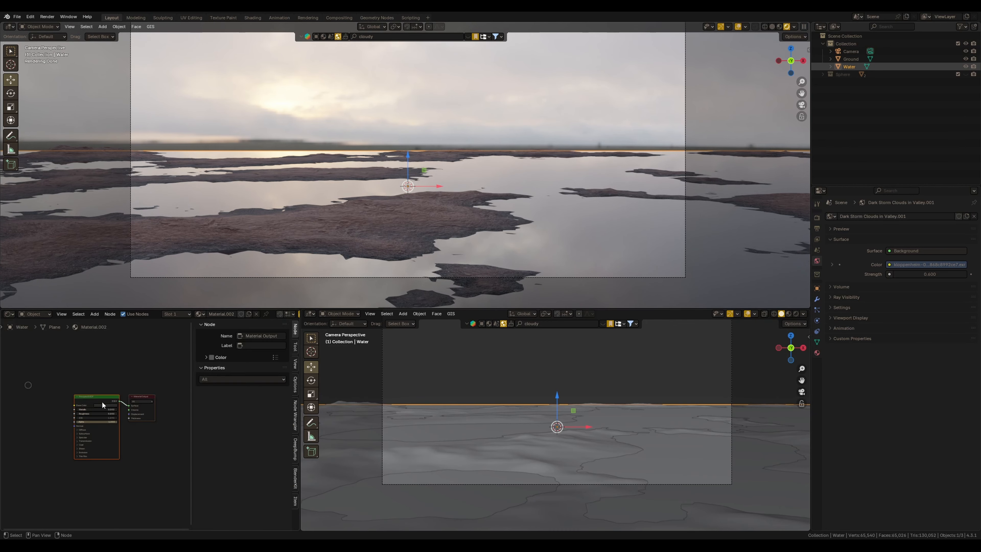
drag(300, 415, 419, 415)
scroll(195, 436, up, 1)
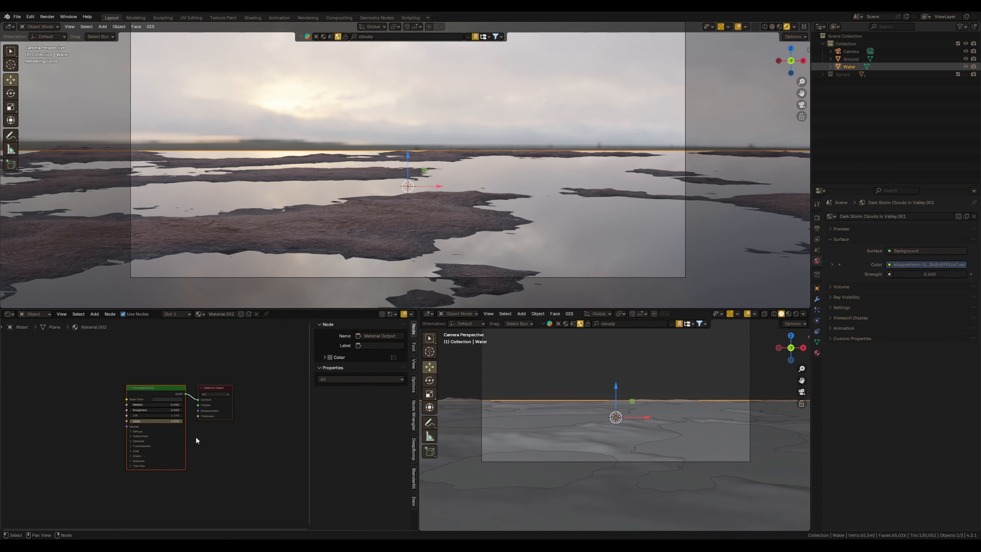
click(199, 449)
key(m)
key(n)
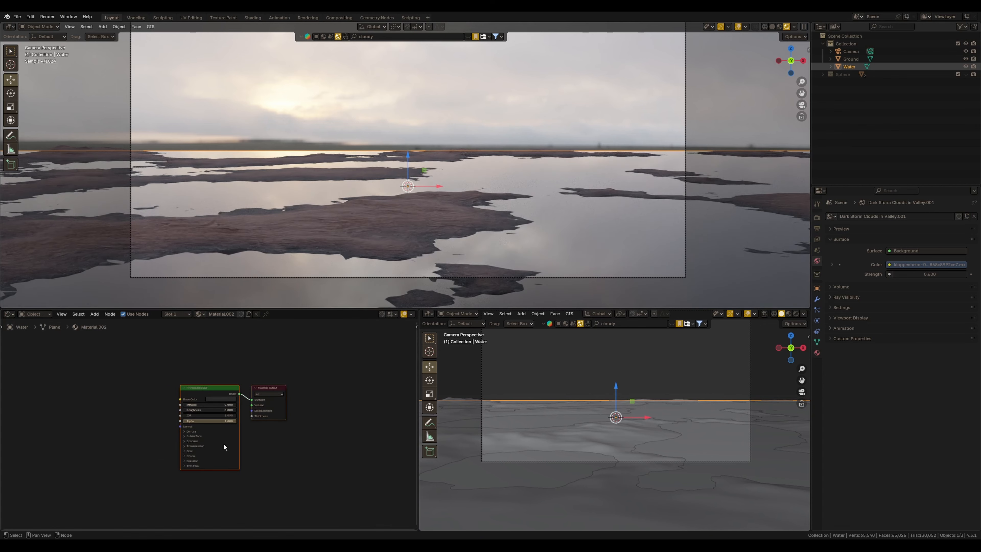
Unhide the sphere monolith in the outliner
shift+middle_drag(520, 201, 518, 215)
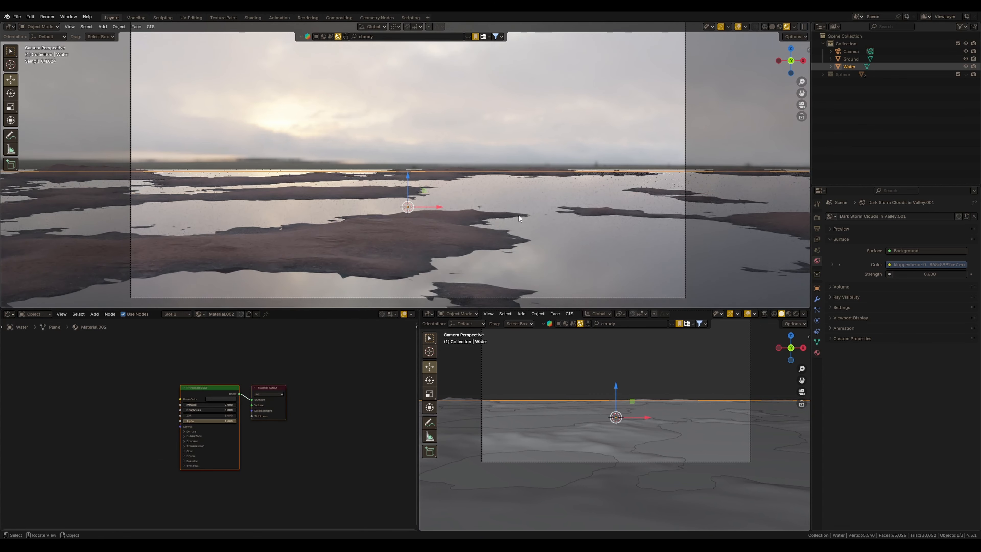
scroll(516, 212, down, 1)
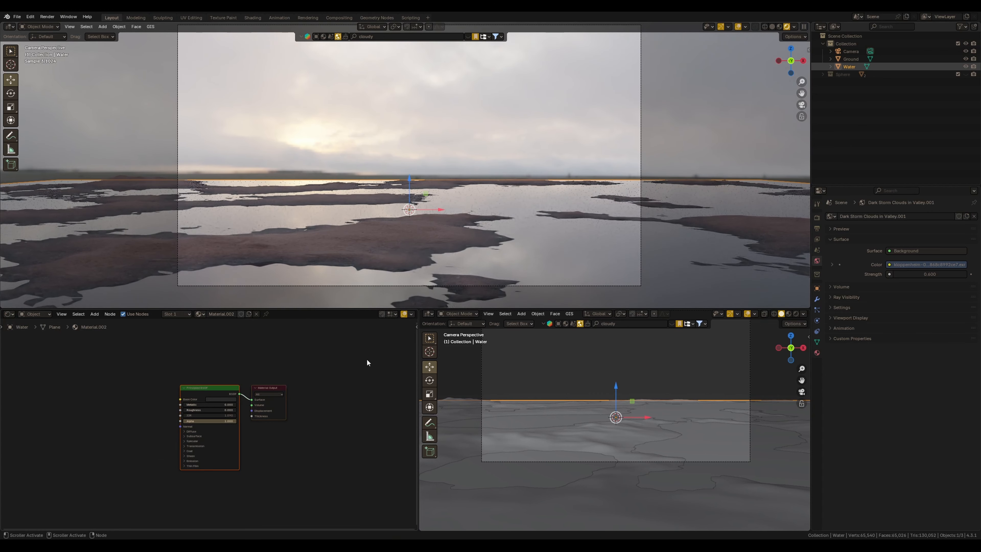
middle_drag(351, 370, 313, 386)
shift+middle_drag(526, 389, 524, 419)
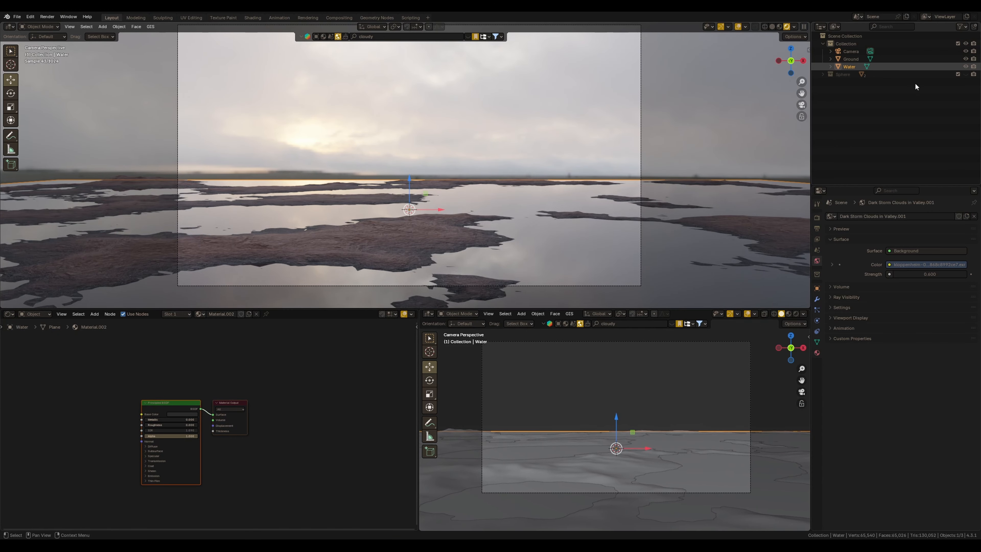
click(965, 74)
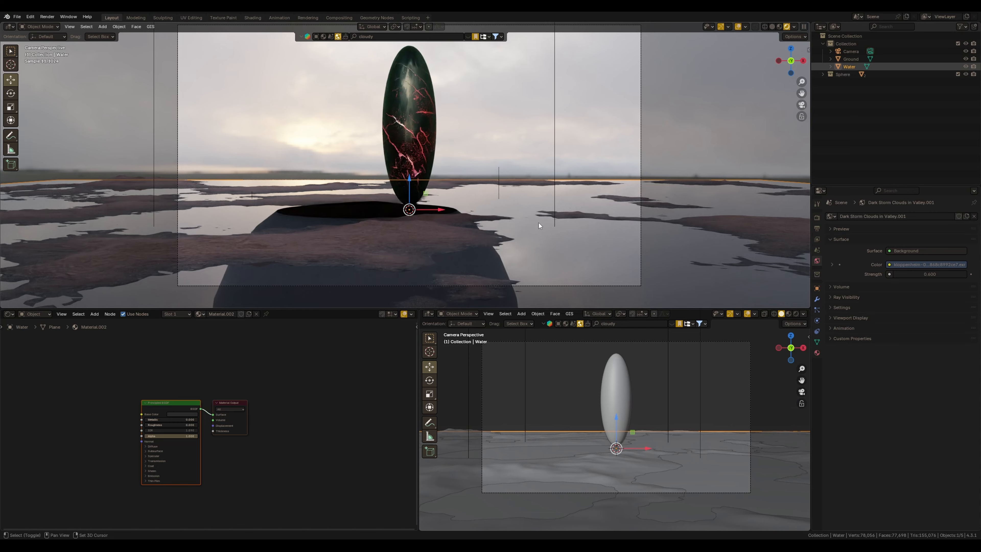
Select the monolith and toggle its Glossy ray visibility off and on to compare its reflections
shift+middle_drag(539, 223, 568, 247)
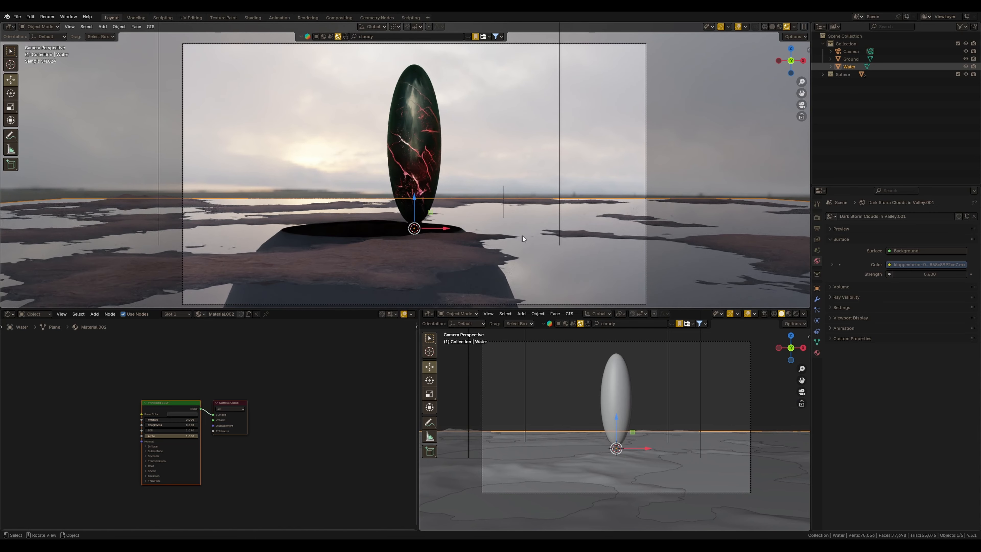
scroll(552, 222, up, 1)
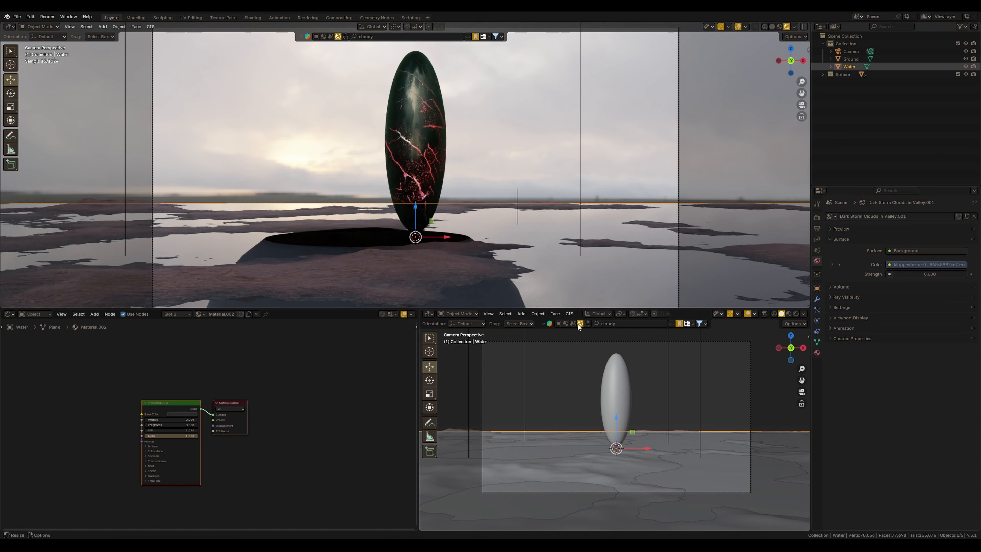
click(697, 416)
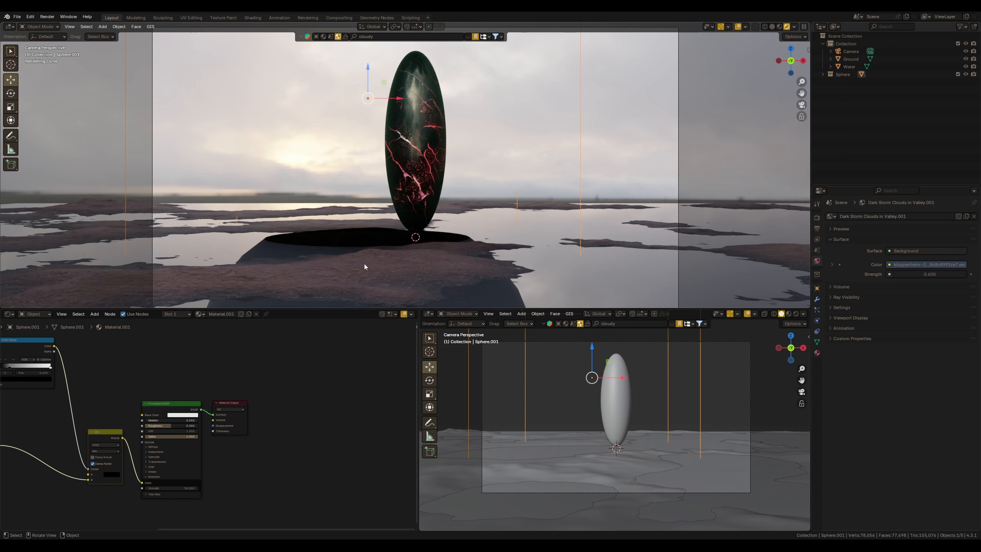
scroll(424, 218, down, 1)
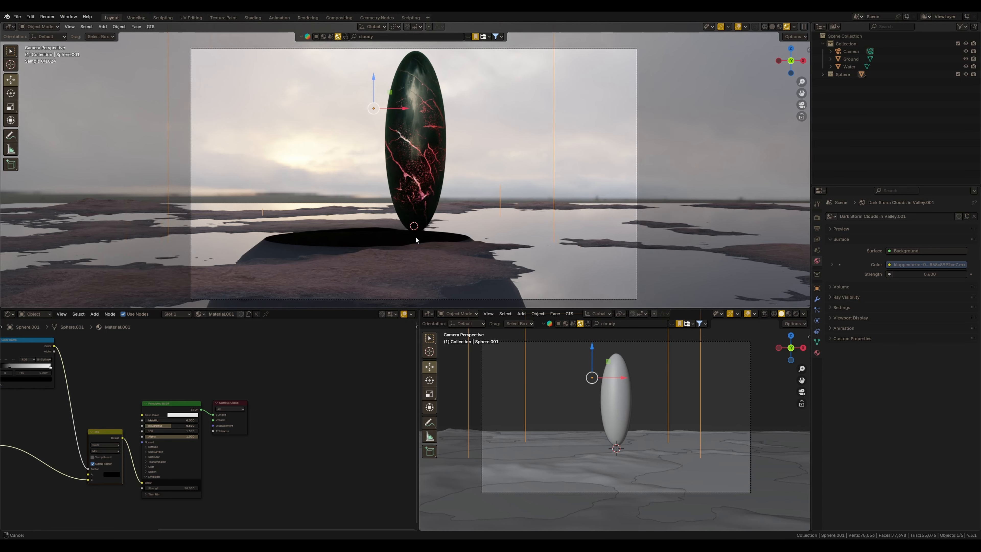
scroll(300, 248, up, 1)
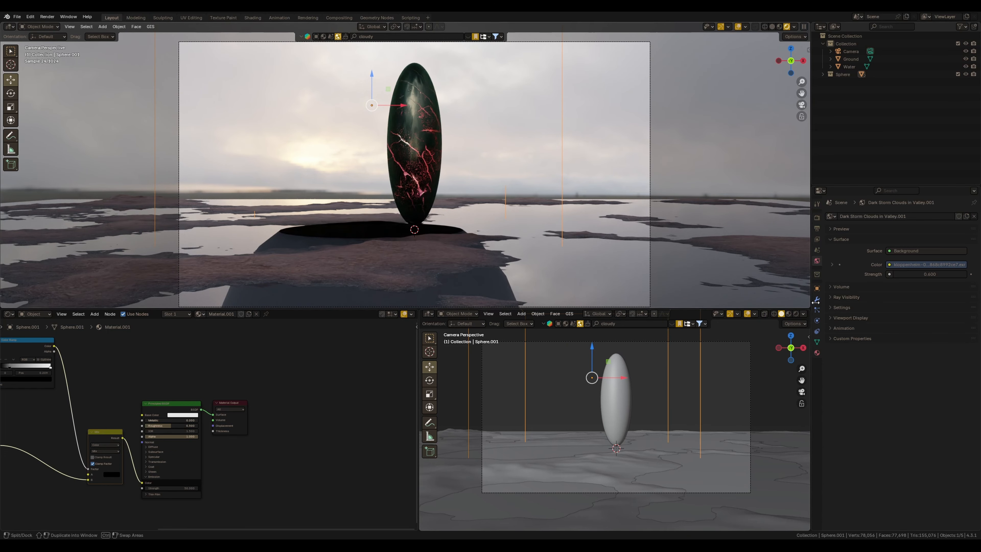
click(817, 288)
middle_drag(878, 419, 857, 357)
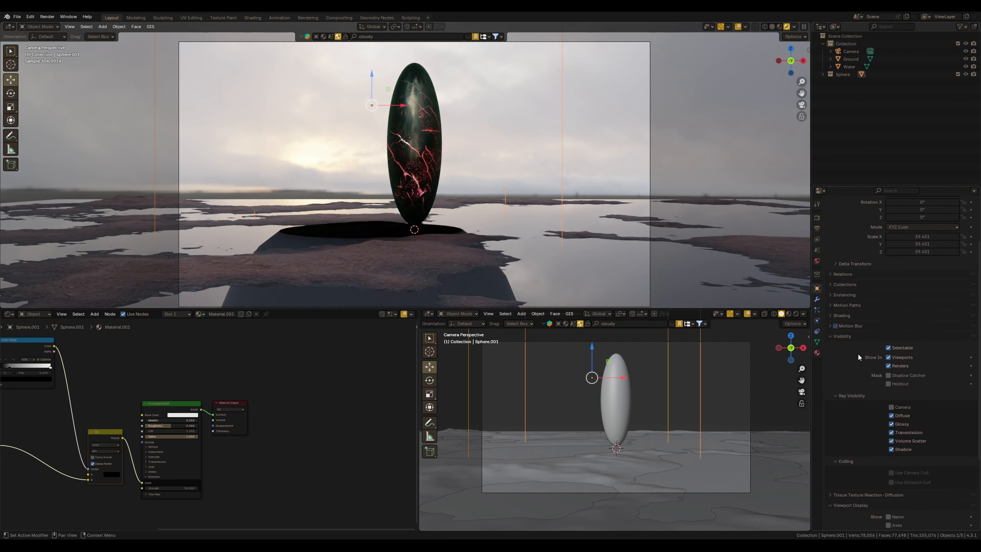
click(893, 424)
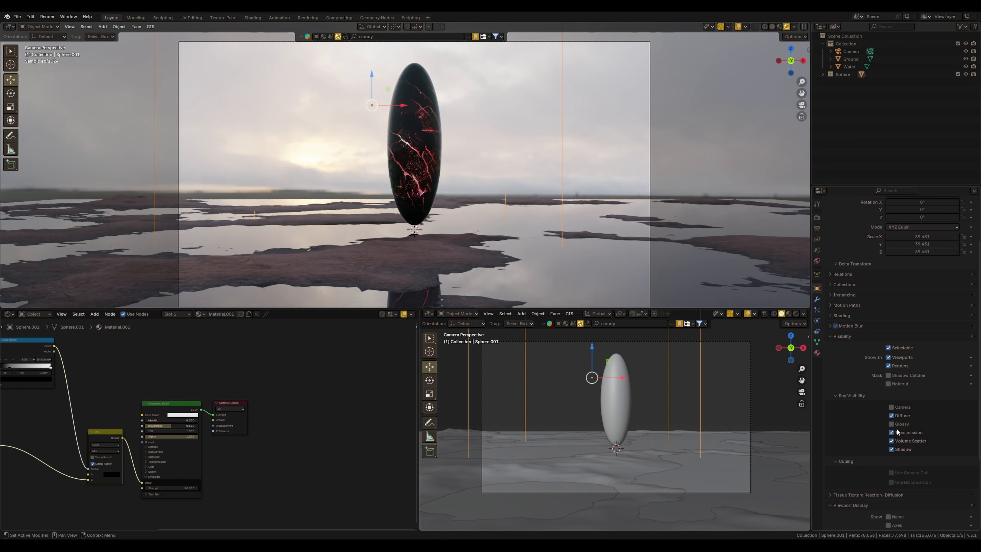
click(893, 425)
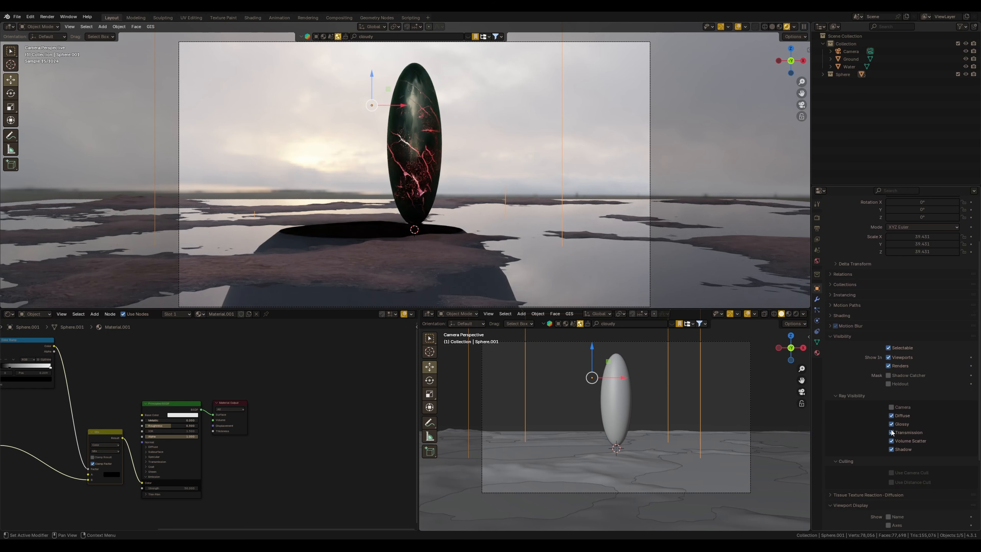
click(892, 424)
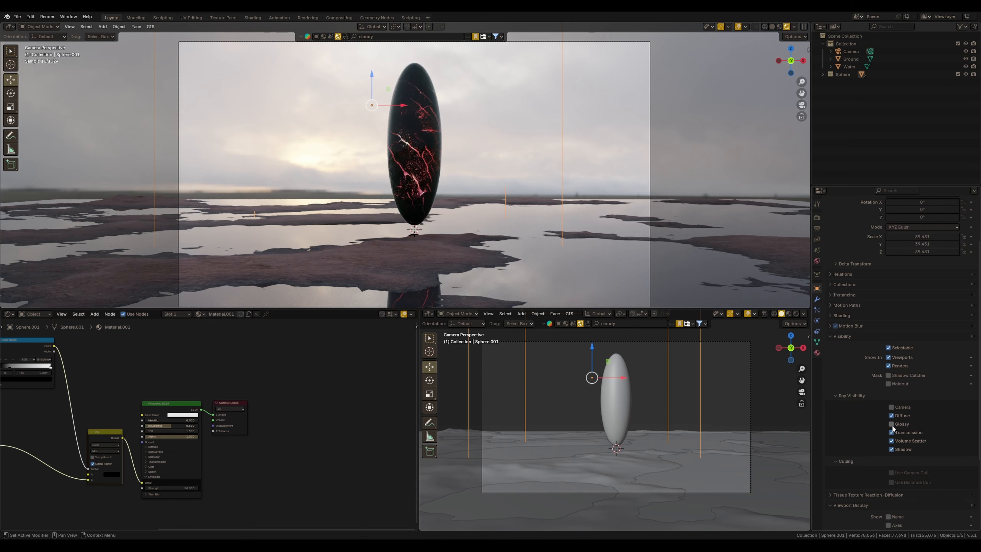
click(892, 425)
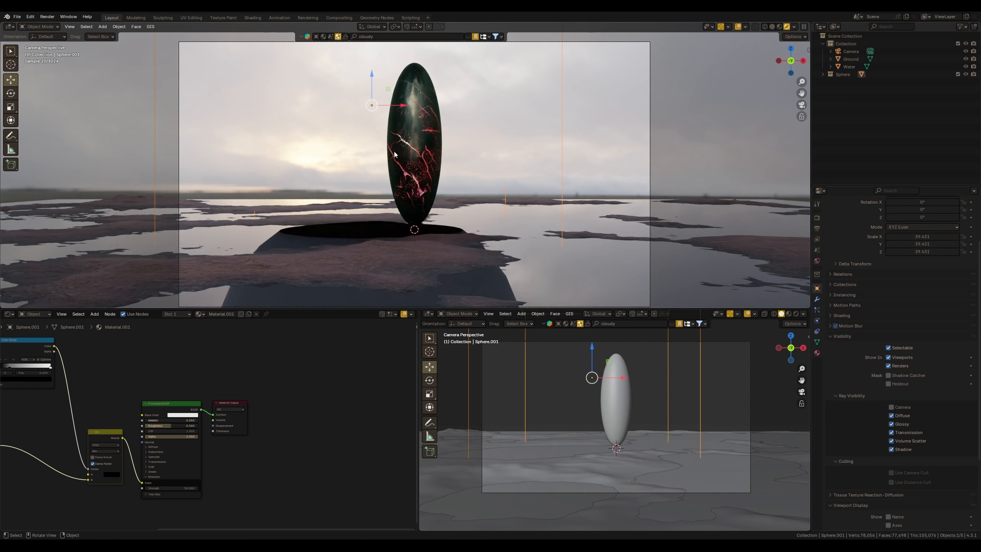
mouse_move(404, 182)
ctrl+middle_down()
mouse_move(421, 152)
mouse_move(416, 176)
ctrl+middle_up()
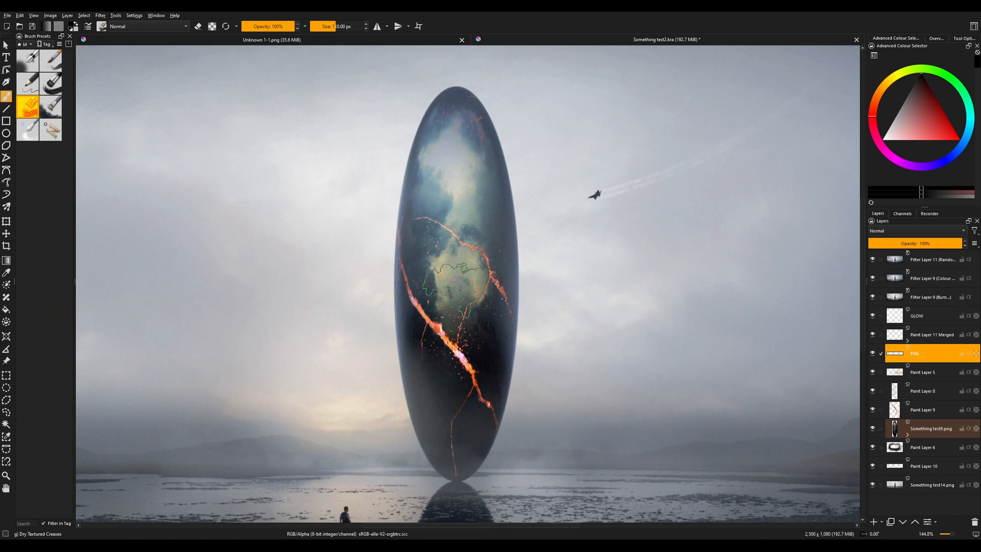
Collapse the main collection in the outliner and rename the current scene to ENV
ctrl+scroll(526, 263, down, 3)
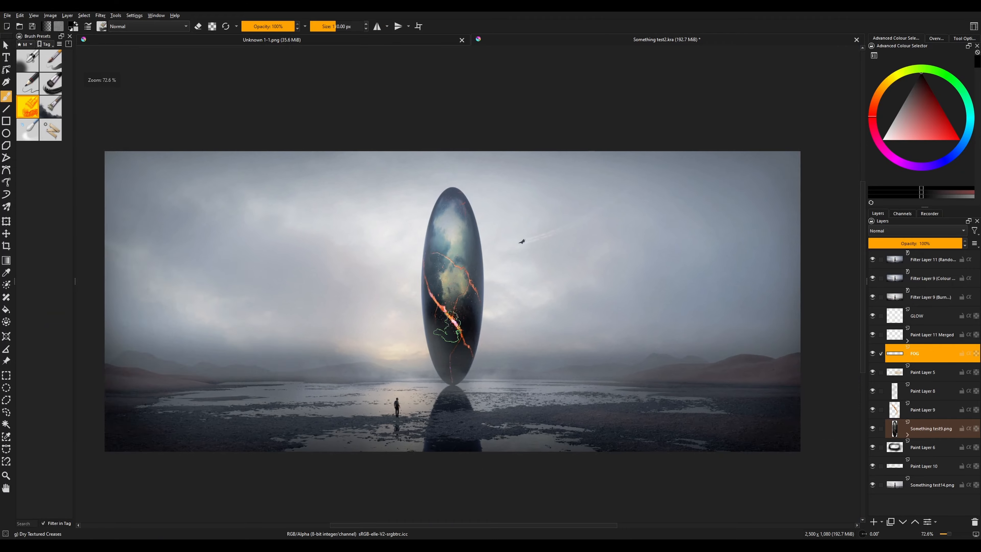
ctrl+scroll(452, 301, up, 3)
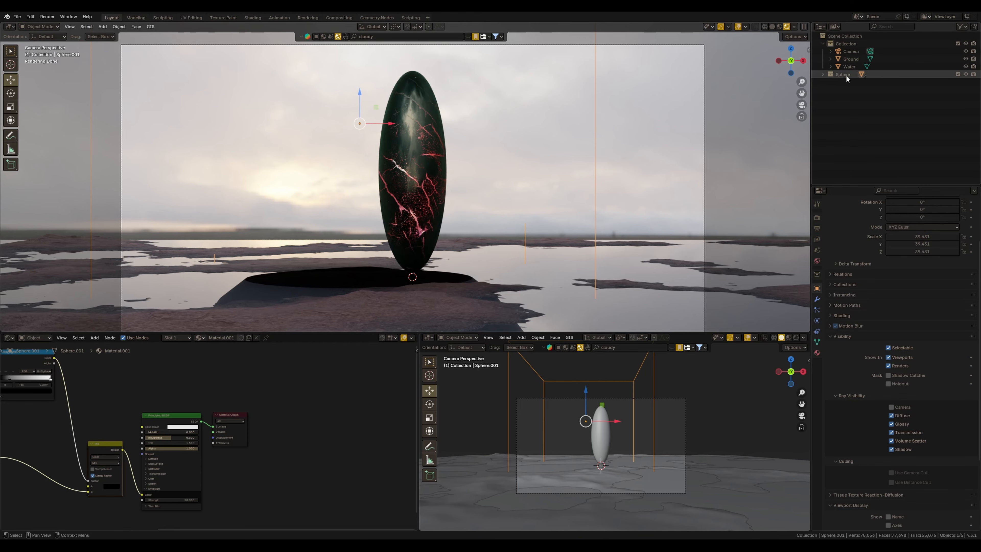
click(822, 44)
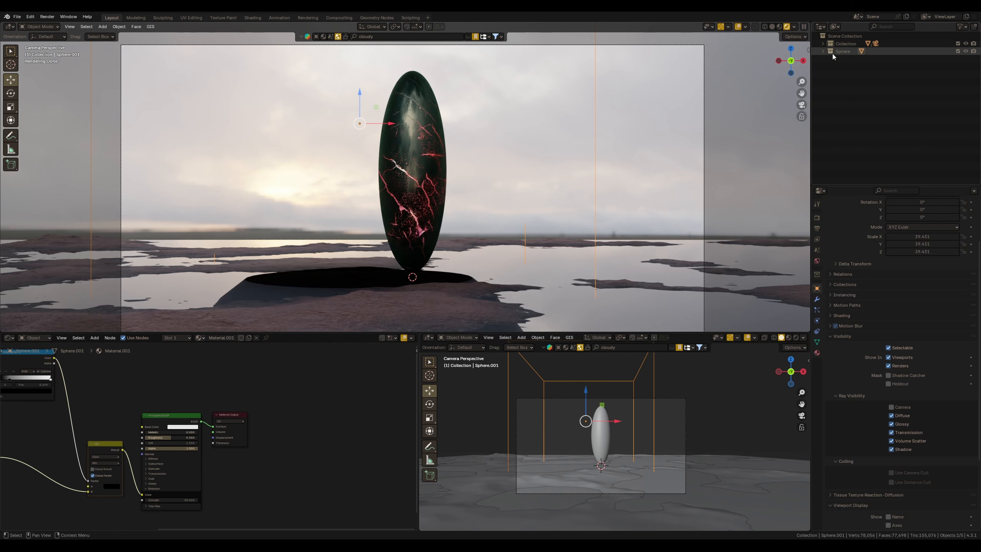
double_click(874, 17)
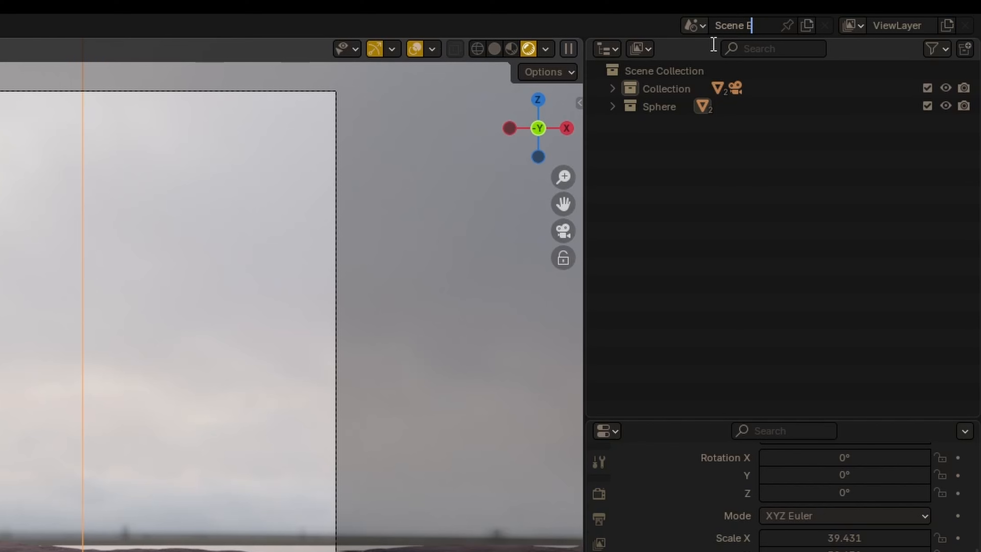
text(ENV)
Create a new scene as a Full Copy of the ENV scene
click(807, 25)
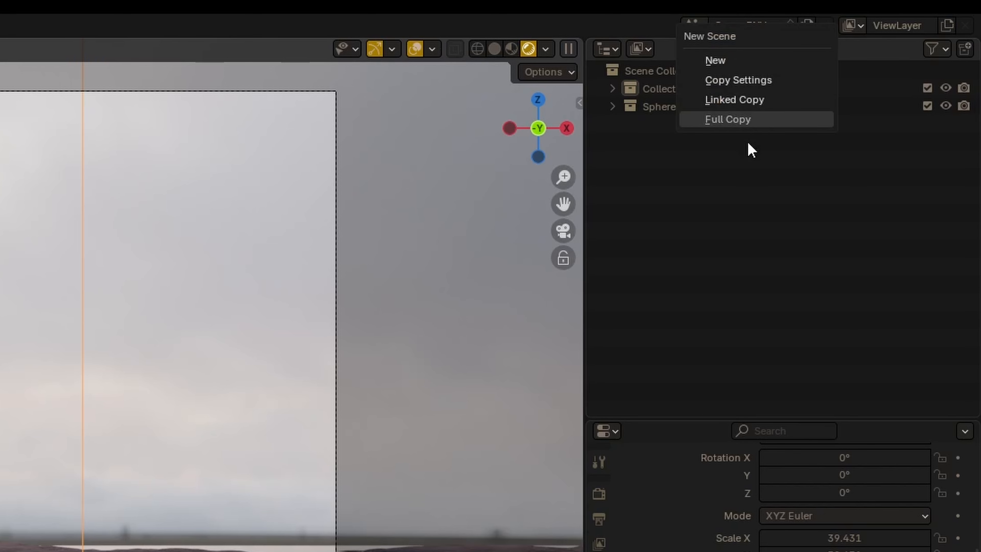
click(757, 122)
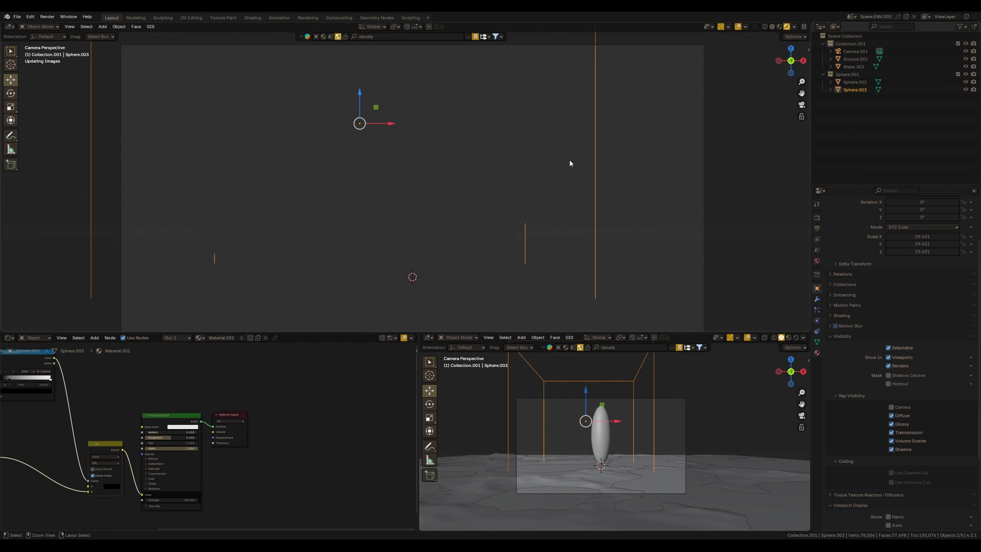
scroll(569, 162, down, 3)
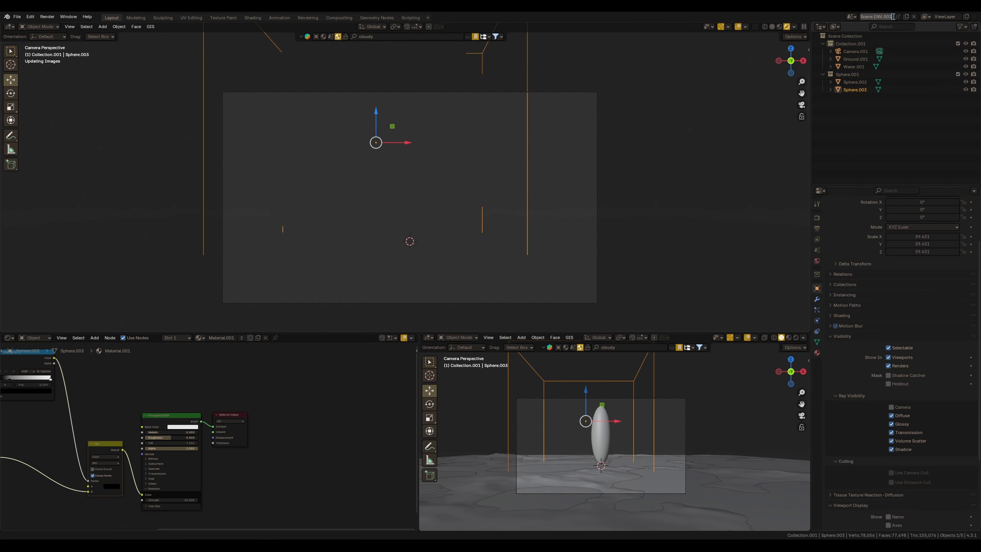
Rename the copied scene to Sphere
text(Scphere)
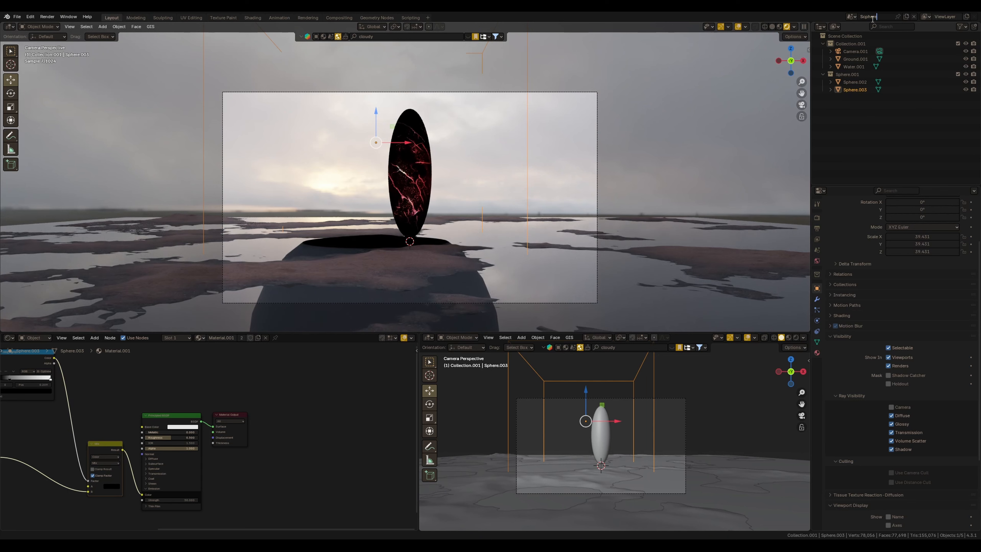
key(BackSpace)
key(Return)
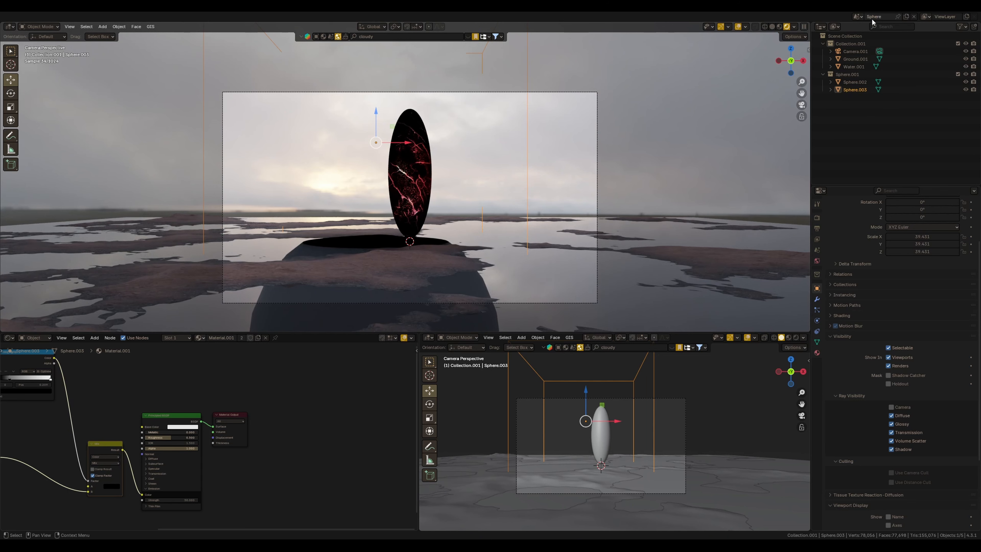
Switch to the ENV scene and turn off the monolith's viewport and render visibility there
click(857, 16)
click(819, 28)
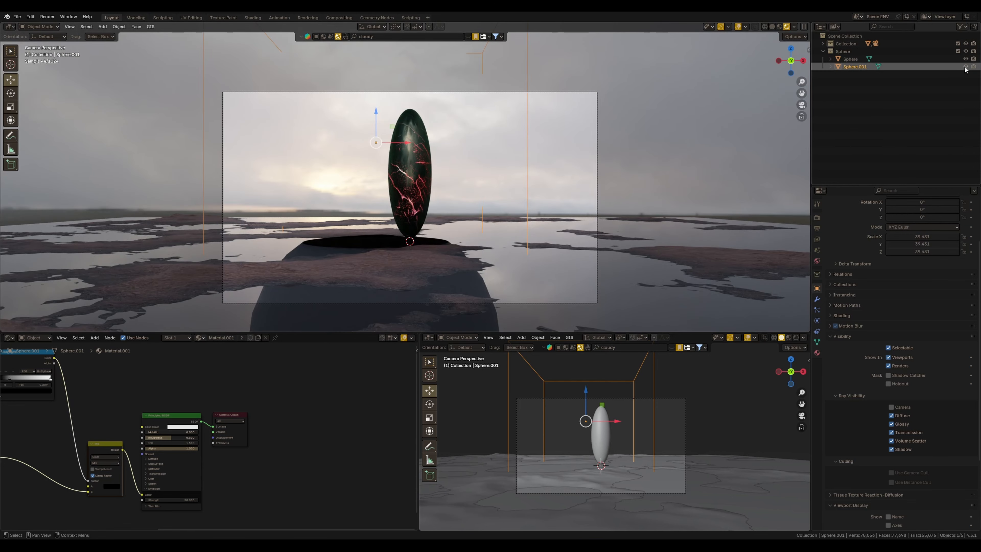
click(965, 66)
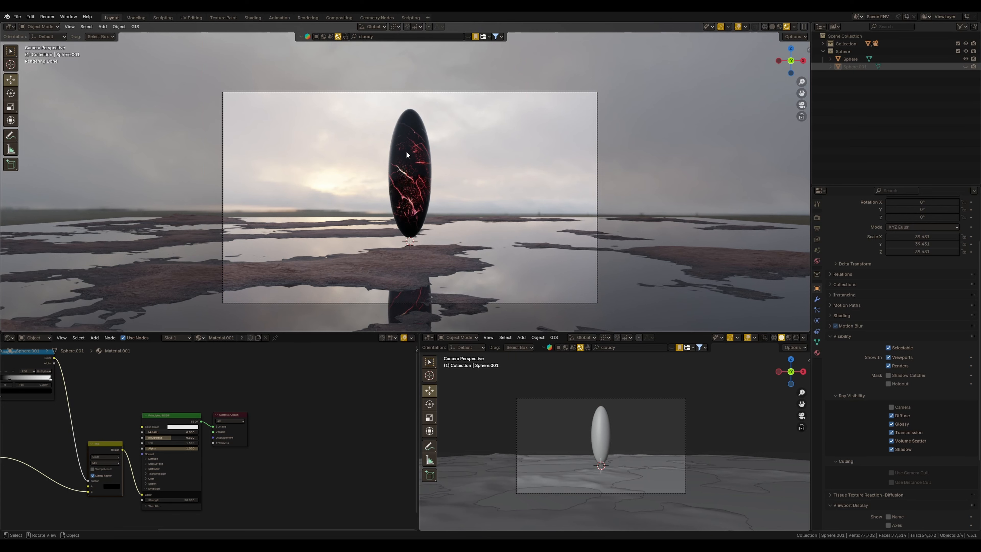
scroll(399, 152, up, 2)
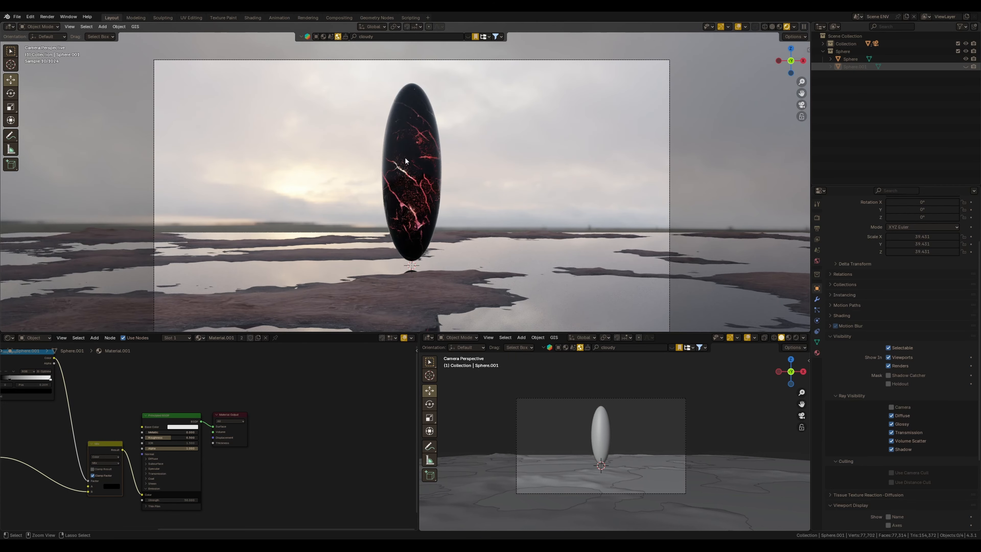
scroll(409, 174, down, 2)
click(973, 67)
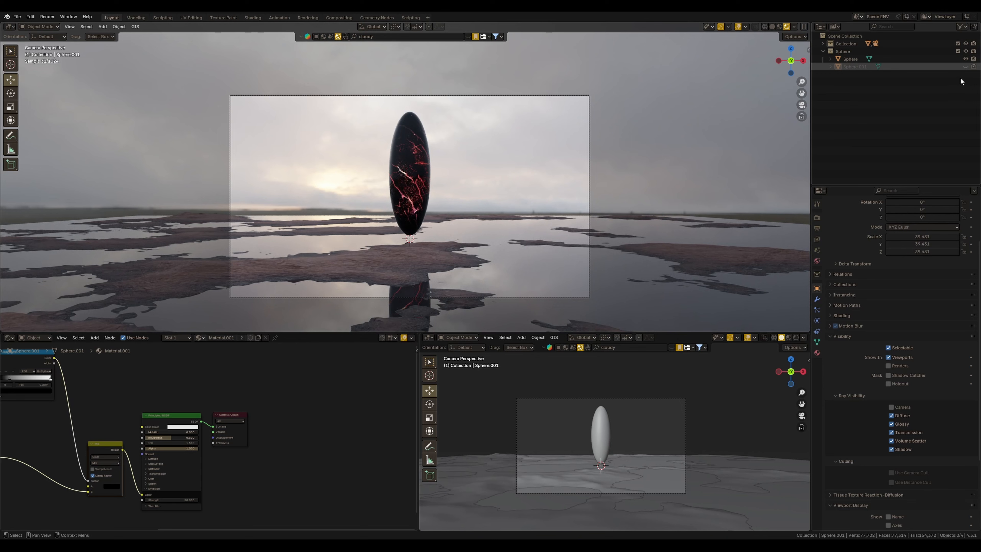
Switch to the Sphere scene and exclude its copied environment collection from the view layer
click(858, 17)
key(Return)
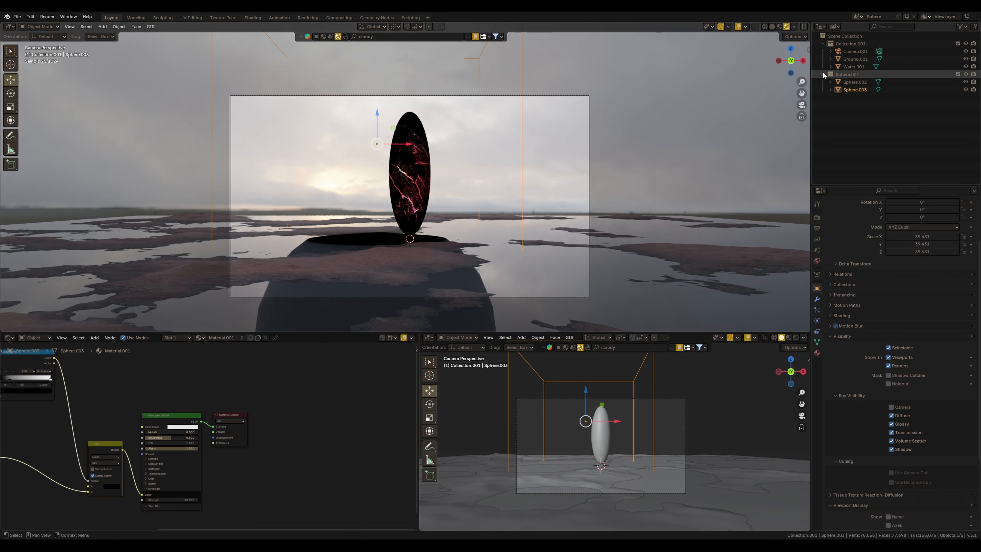
click(822, 44)
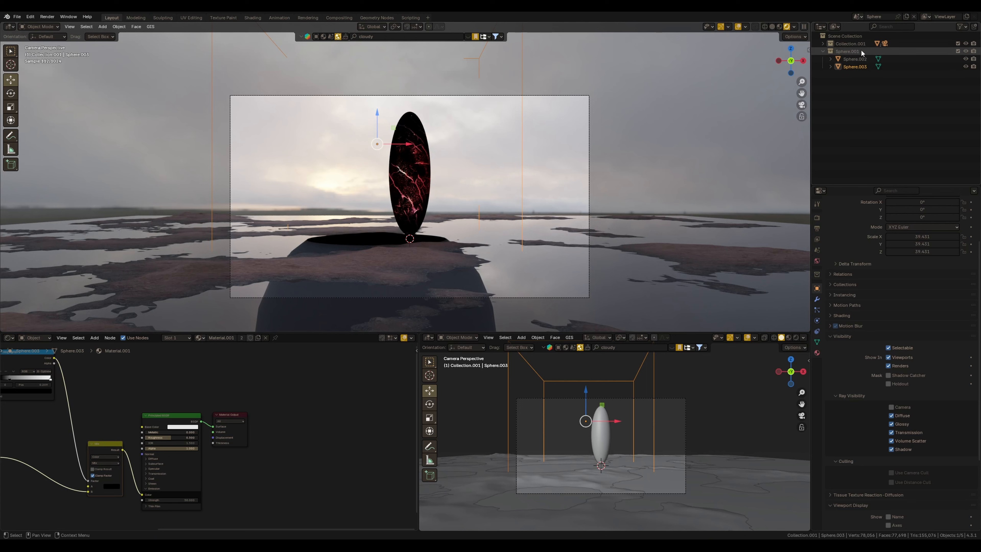
click(958, 43)
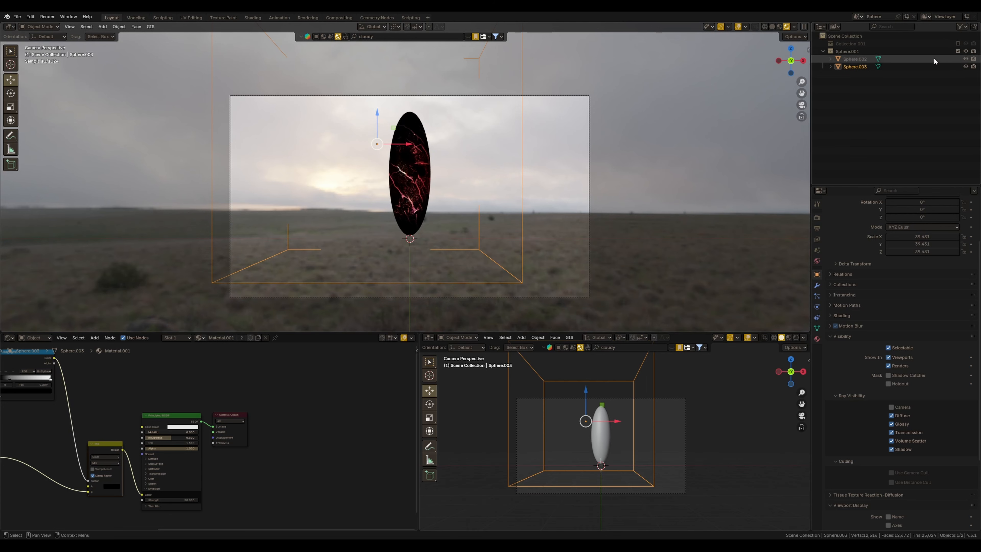
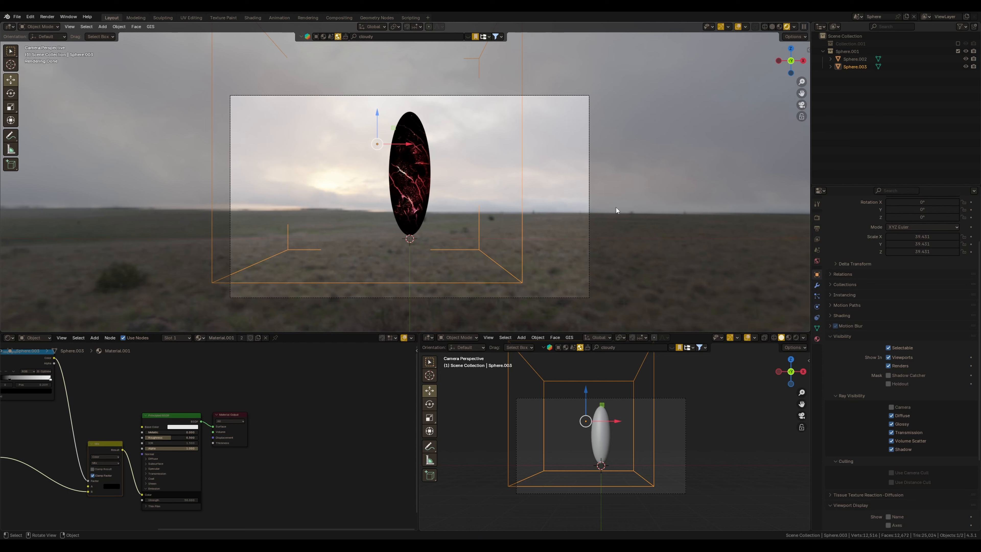
Switch the node editor to the World nodes and disconnect the HDRI from the world background
click(585, 237)
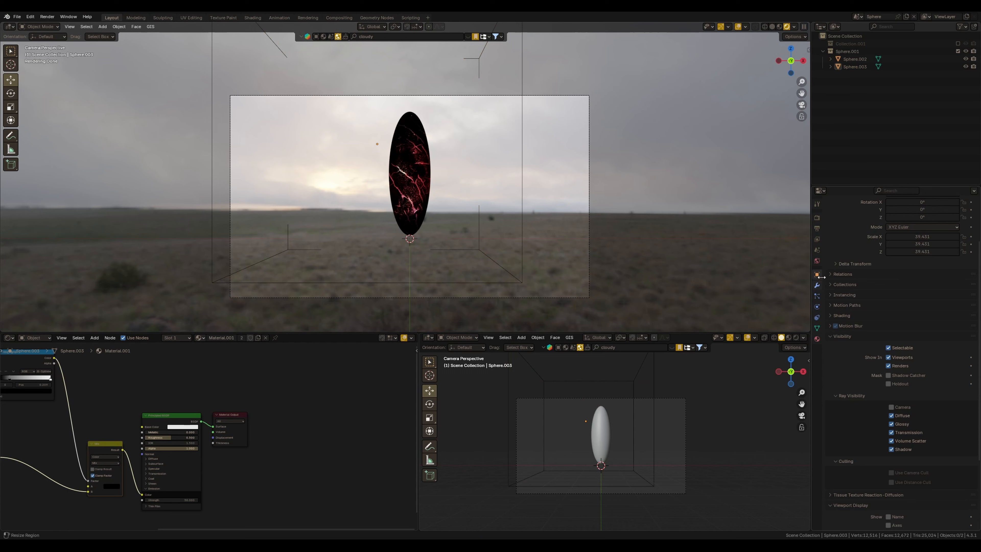
click(817, 261)
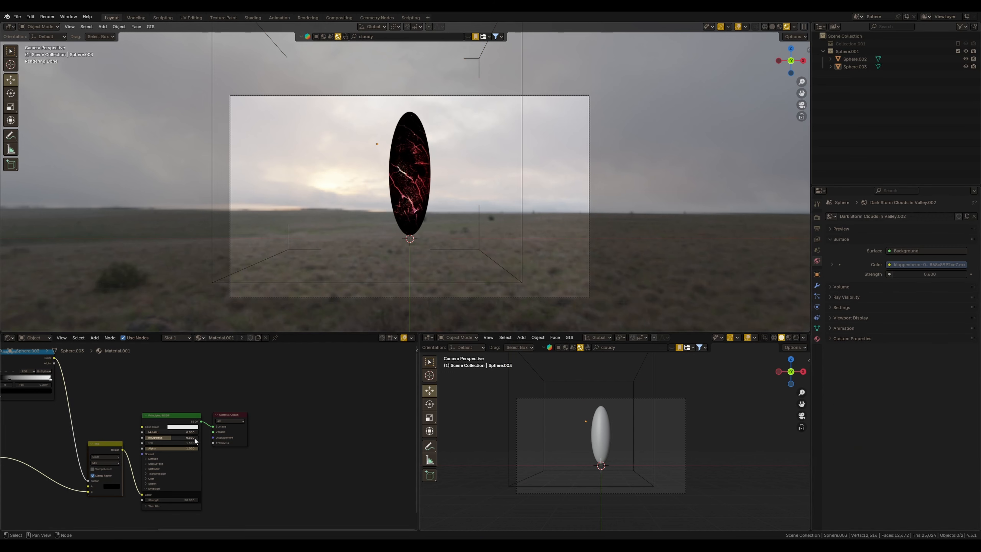
click(35, 338)
click(37, 362)
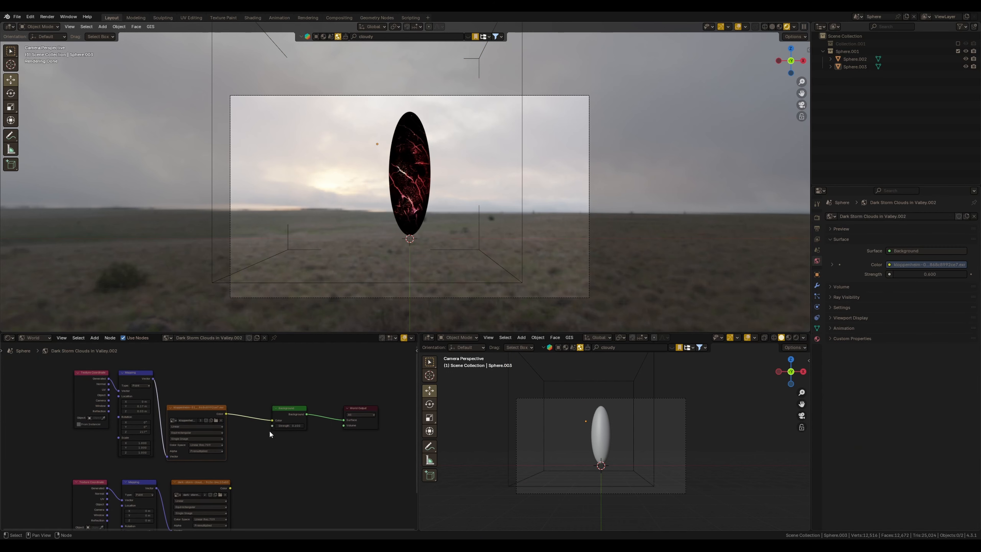
drag(273, 419, 247, 412)
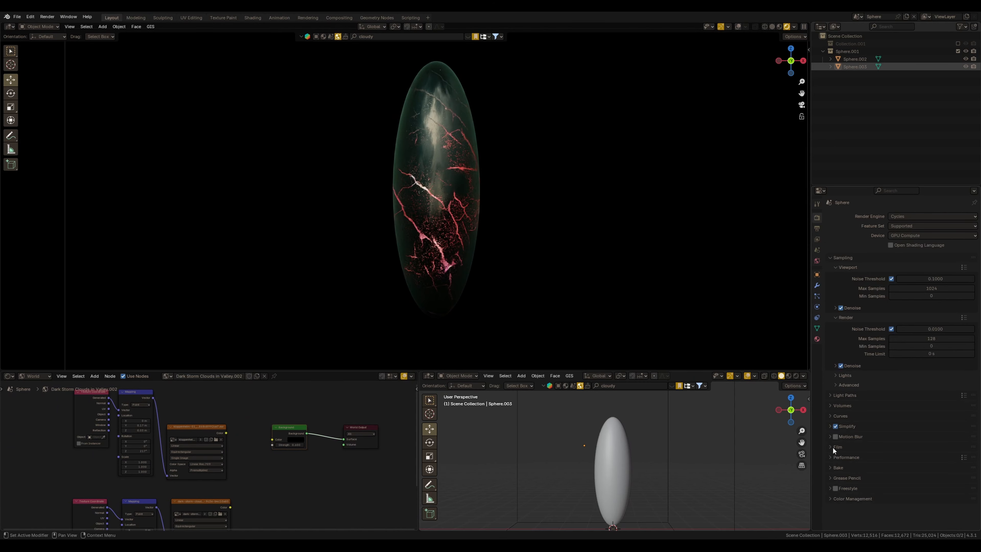
Enable Transparent in the Film render settings
click(836, 447)
scroll(864, 374, down, 3)
click(840, 451)
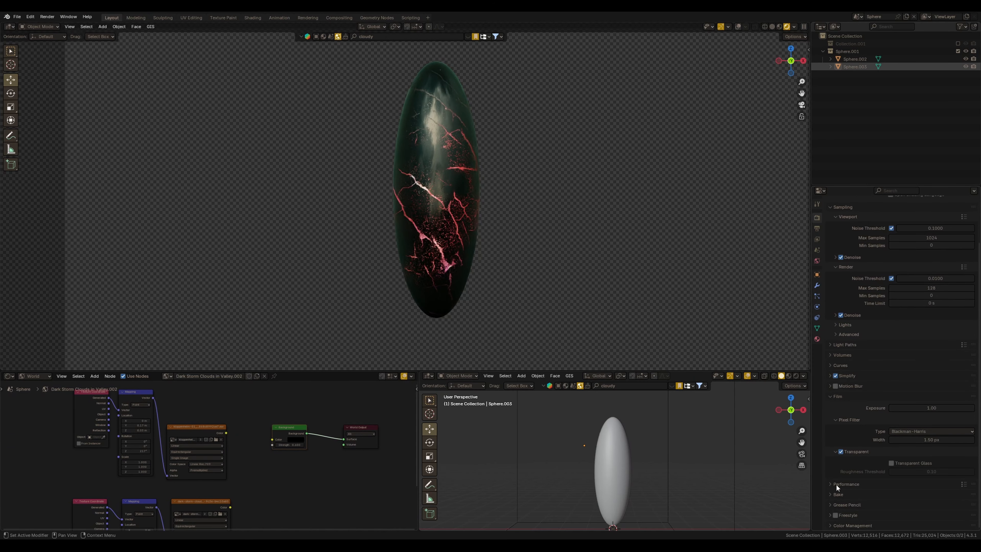
Inspect the monolith through the camera against the transparent background, briefly toggling the outer sphere's visibility
scroll(519, 191, down, 2)
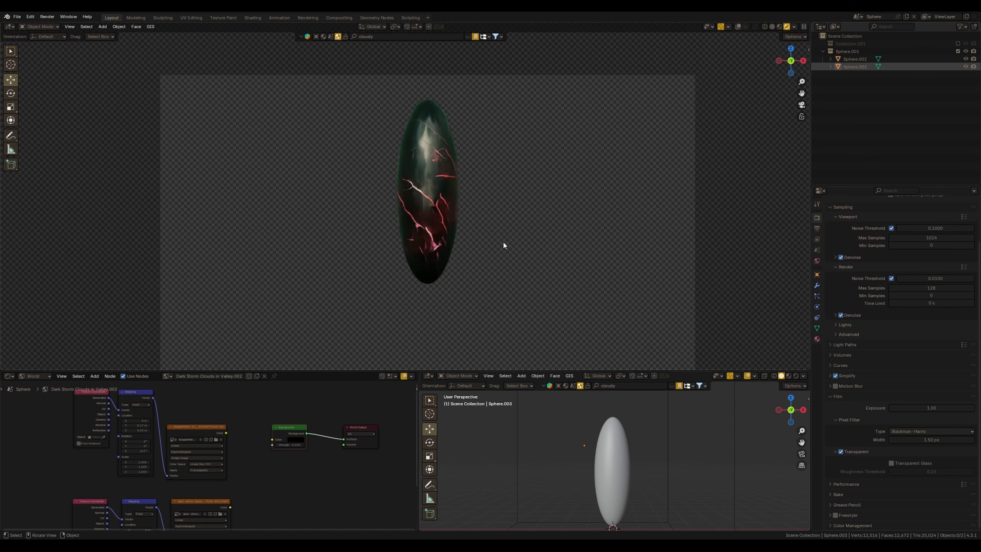
middle_drag(503, 241, 564, 204)
key(KP_0)
scroll(510, 255, up, 3)
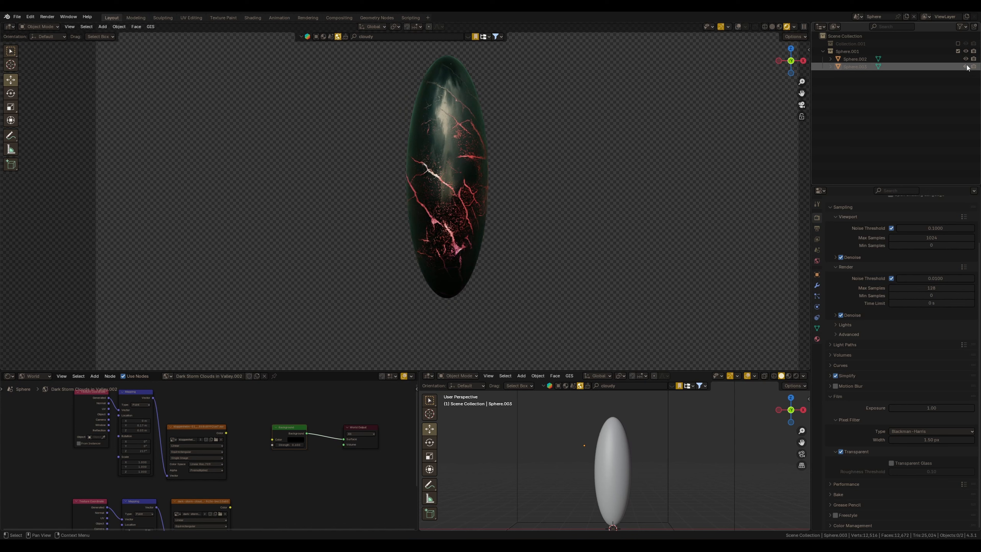
click(965, 67)
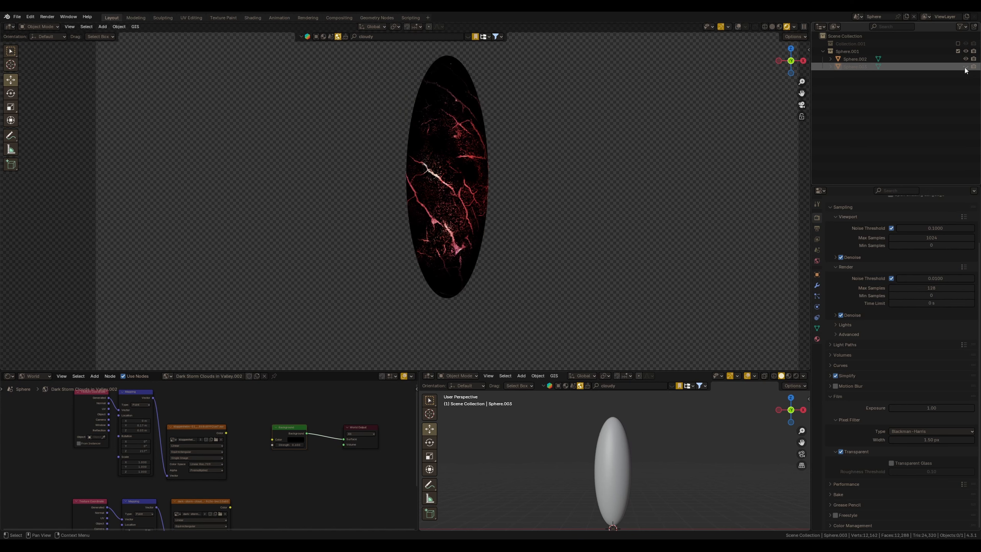
click(965, 66)
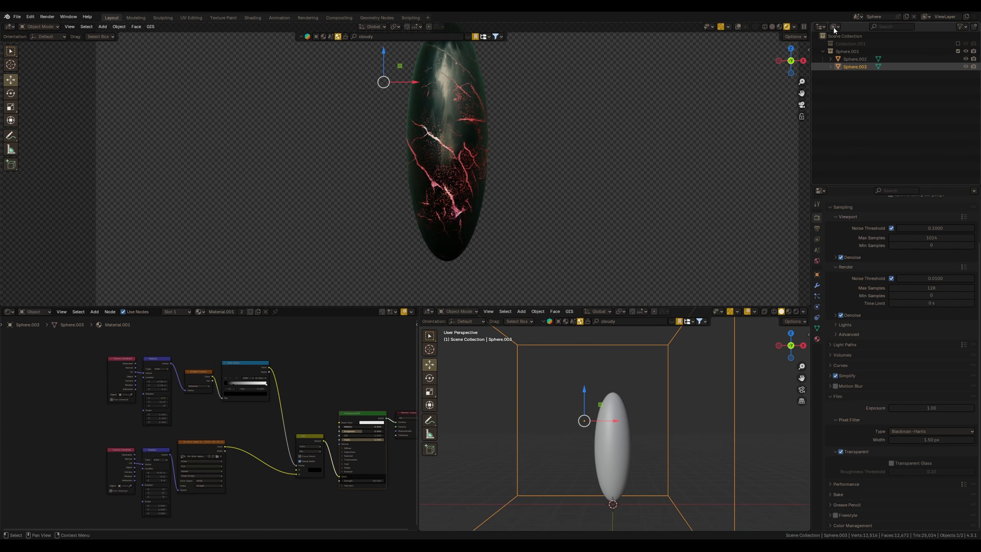
Switch between the Scene ENV and Sphere scenes, inspecting each from around and through the camera
click(857, 17)
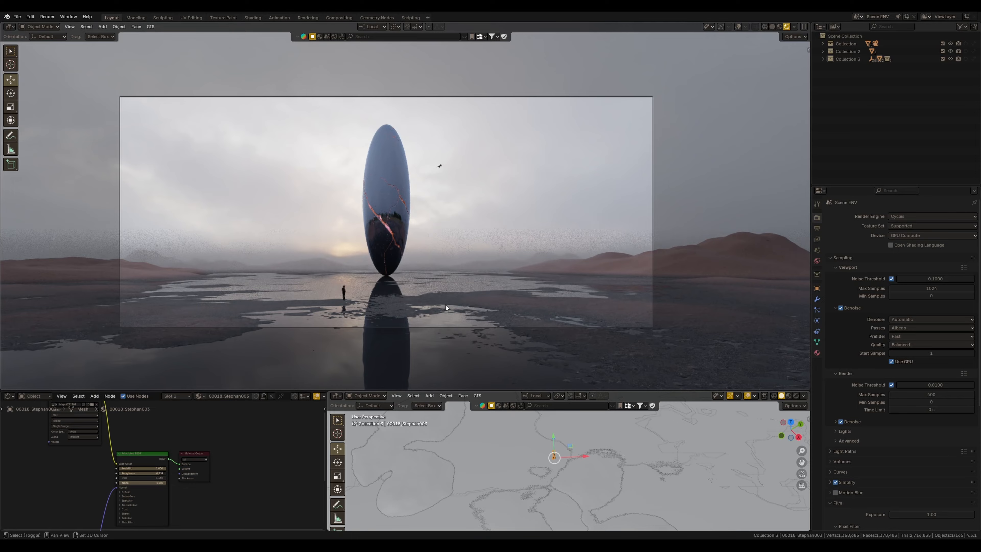
shift+middle_drag(445, 304, 474, 298)
ctrl+middle_drag(473, 297, 472, 274)
ctrl+middle_drag(511, 240, 509, 231)
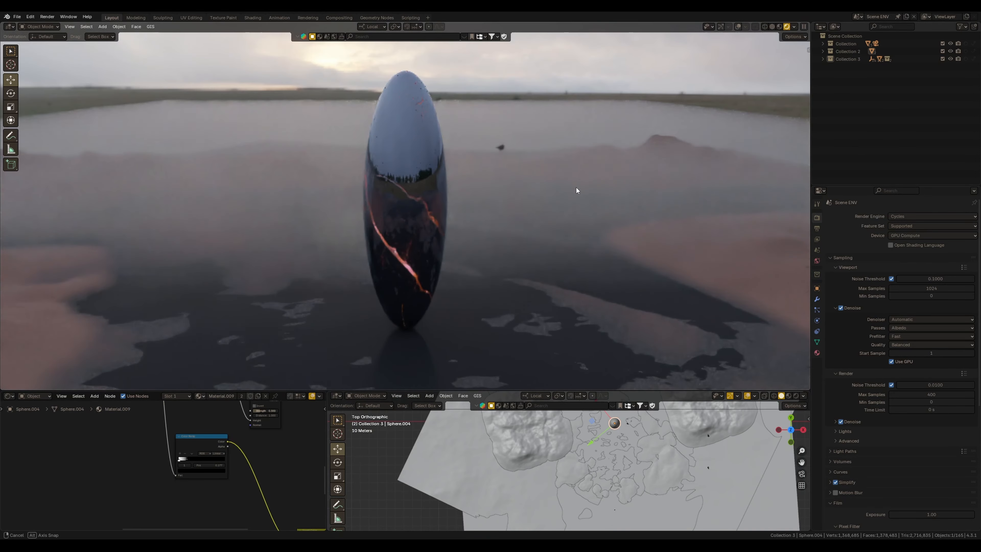
middle_drag(576, 187, 512, 192)
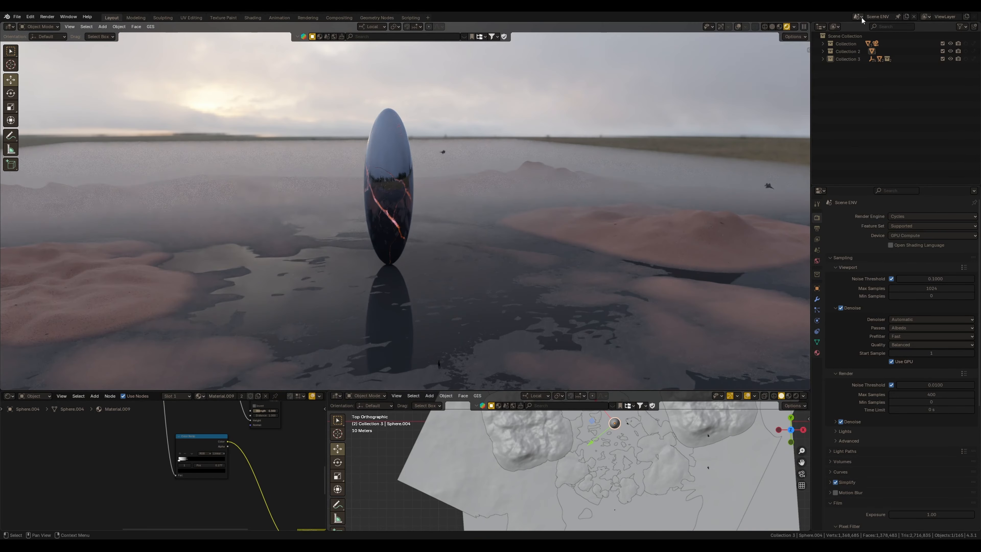
click(857, 16)
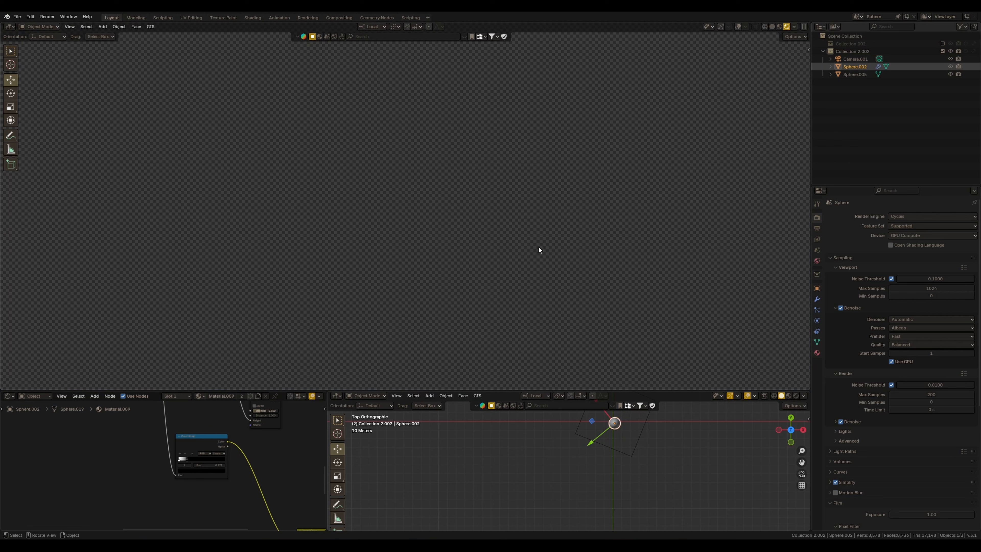
middle_drag(581, 233, 556, 251)
click(858, 17)
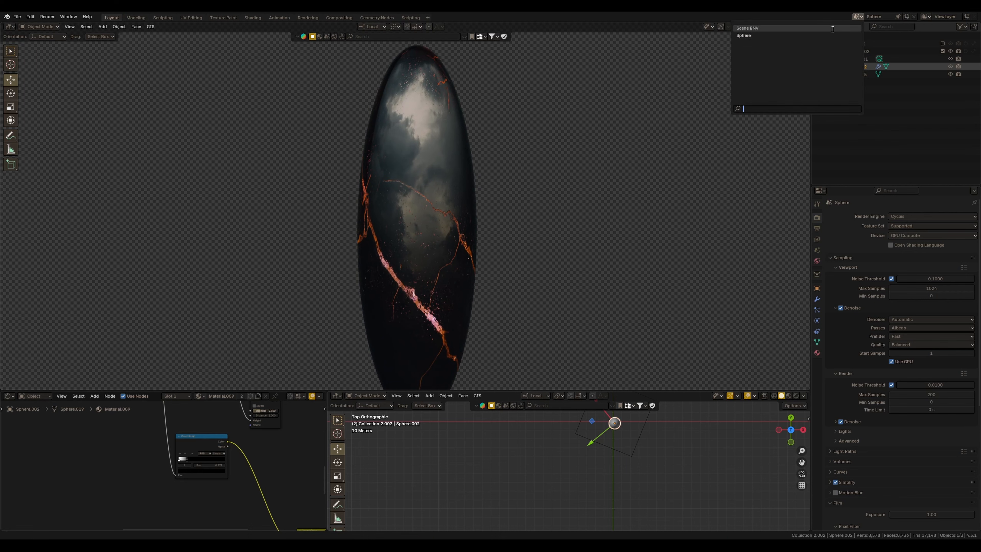
key(Return)
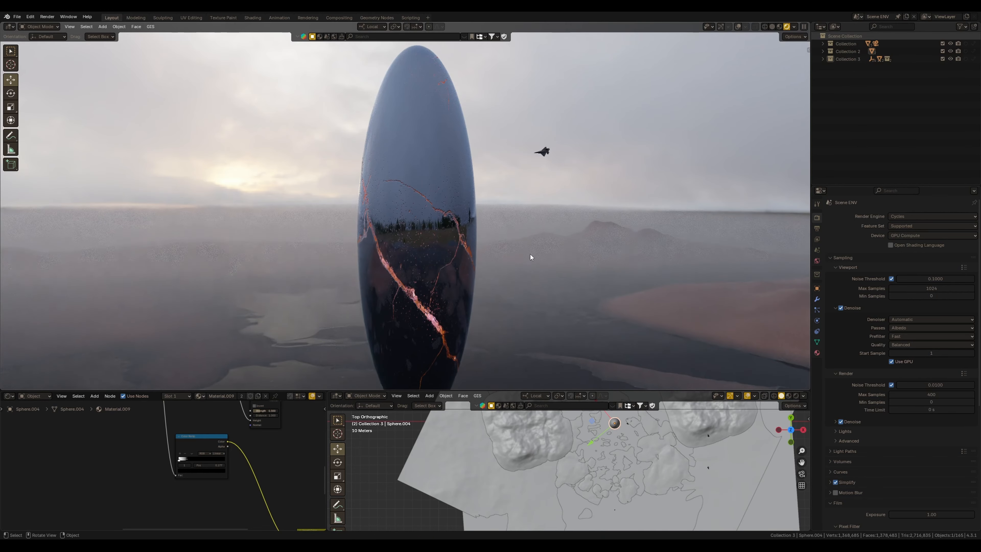
middle_drag(530, 254, 513, 242)
scroll(525, 288, down, 6)
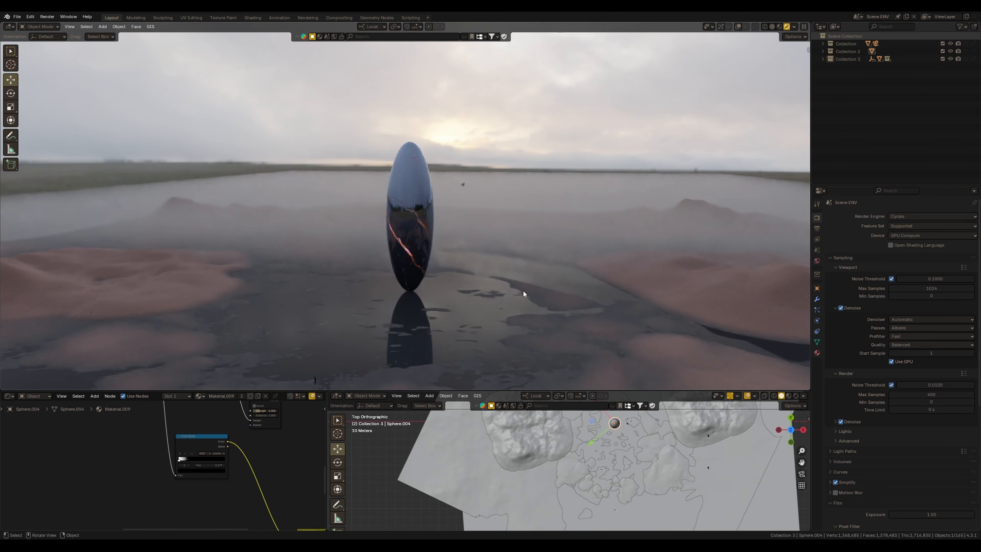
key(KP_0)
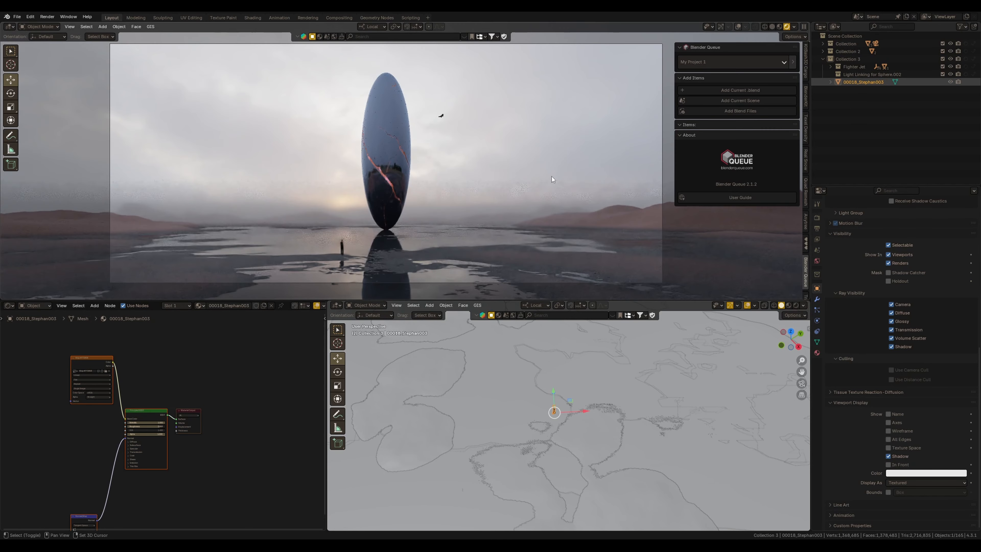
Add the current blend file's scenes to the Blender Queue render list
click(745, 90)
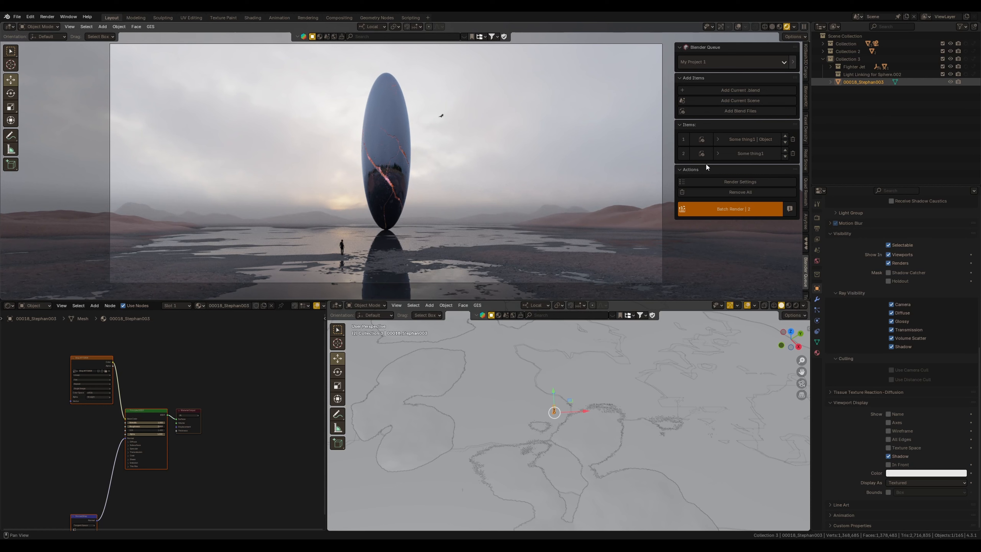
click(858, 17)
ctrl+middle_drag(540, 195, 530, 170)
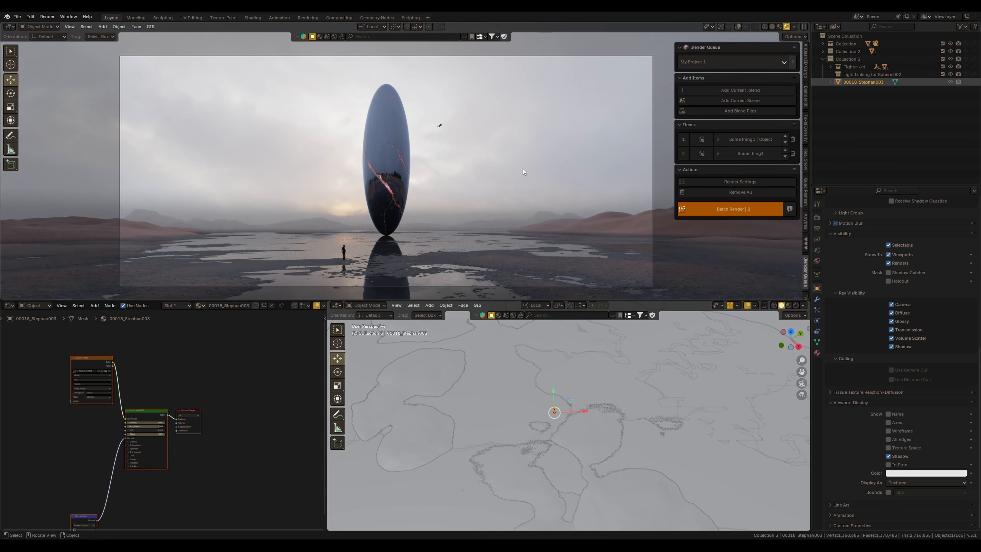
shift+middle_drag(522, 169, 517, 161)
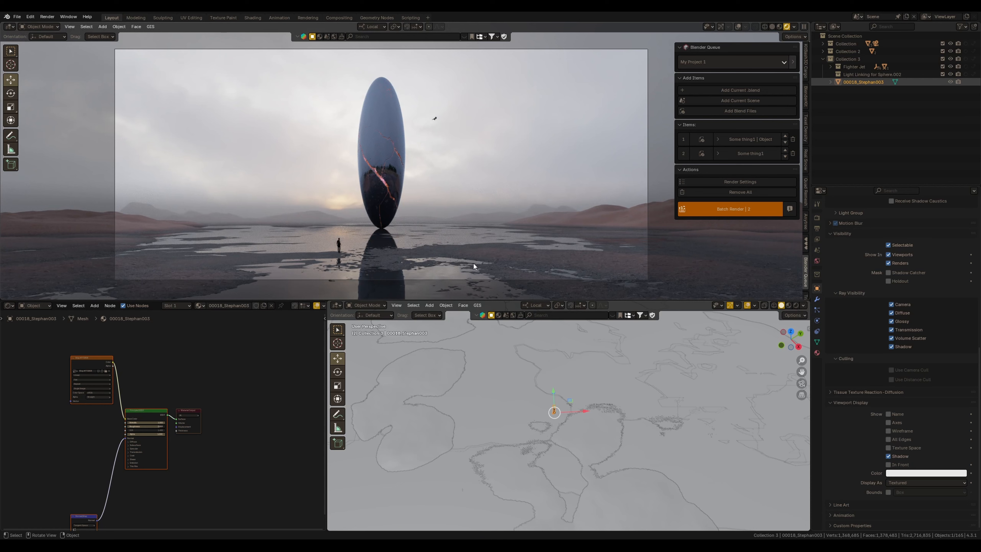
shift+middle_drag(576, 200, 584, 210)
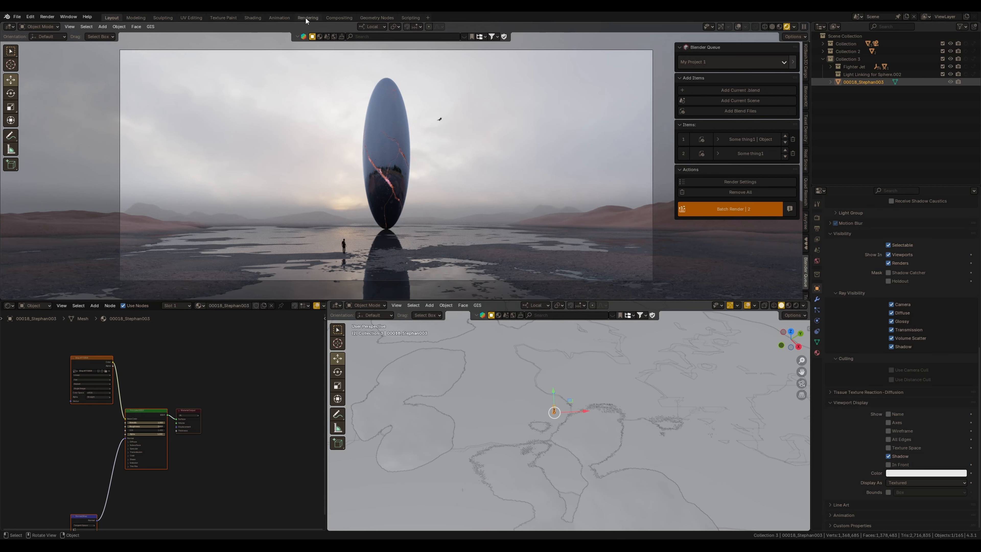
Open the Compositing workspace and preview each of the two rendered image nodes in the viewer
click(339, 18)
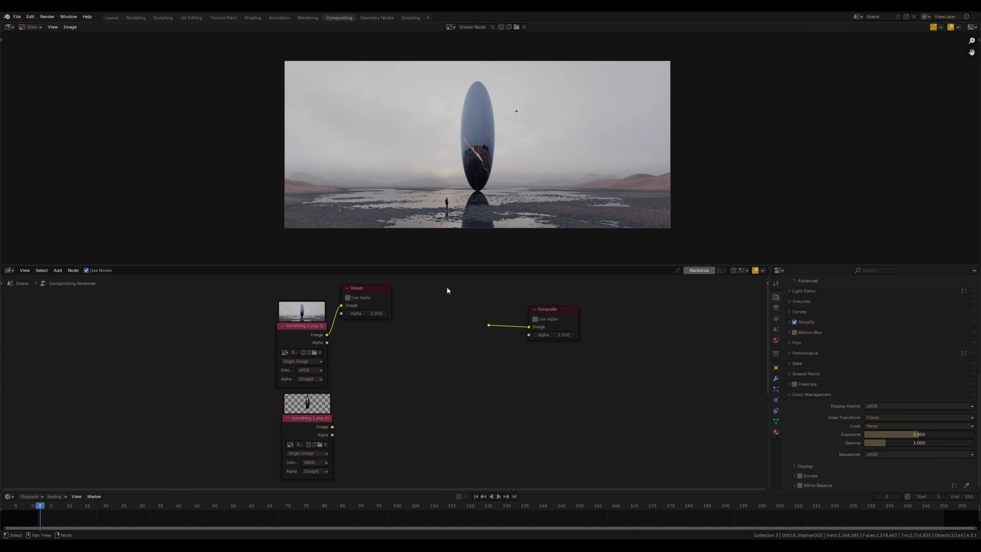
scroll(438, 178, up, 1)
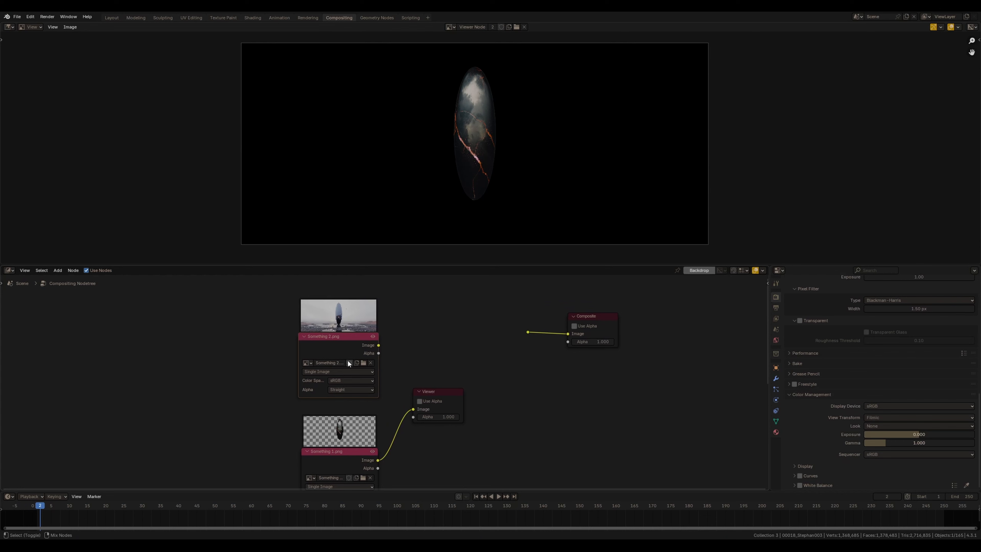
ctrl+shift+click(361, 362)
middle_drag(361, 363, 345, 323)
ctrl+shift+click(334, 417)
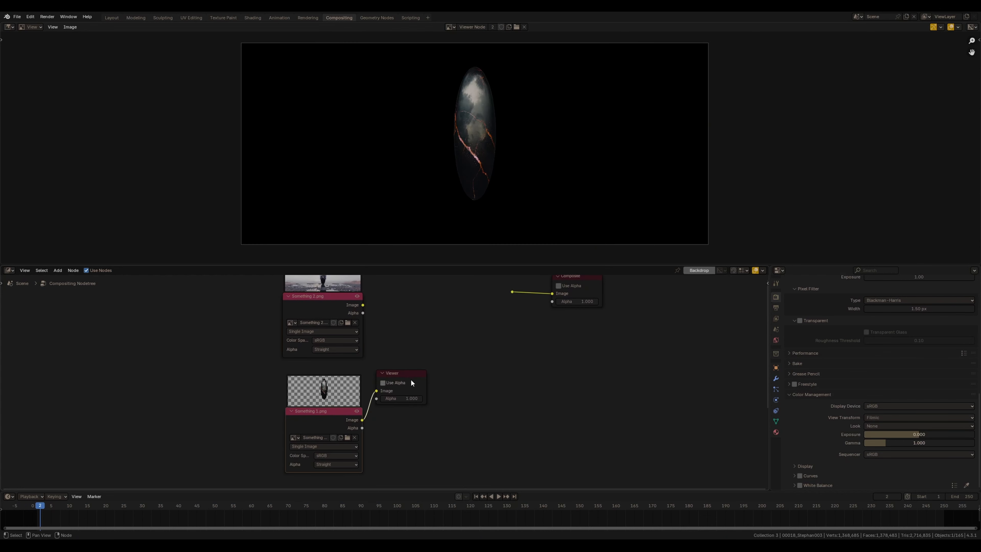
ctrl+shift+click(339, 302)
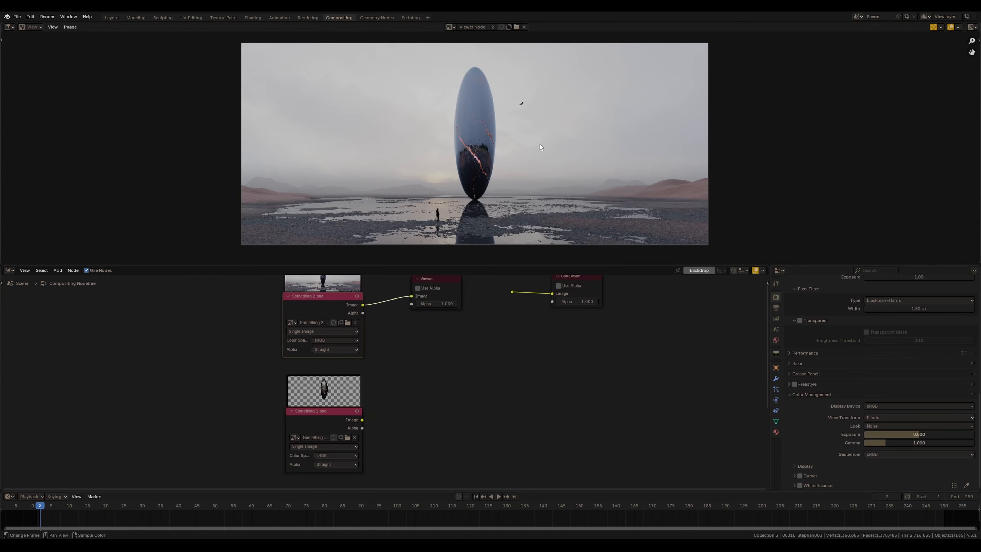
ctrl+shift+click(326, 424)
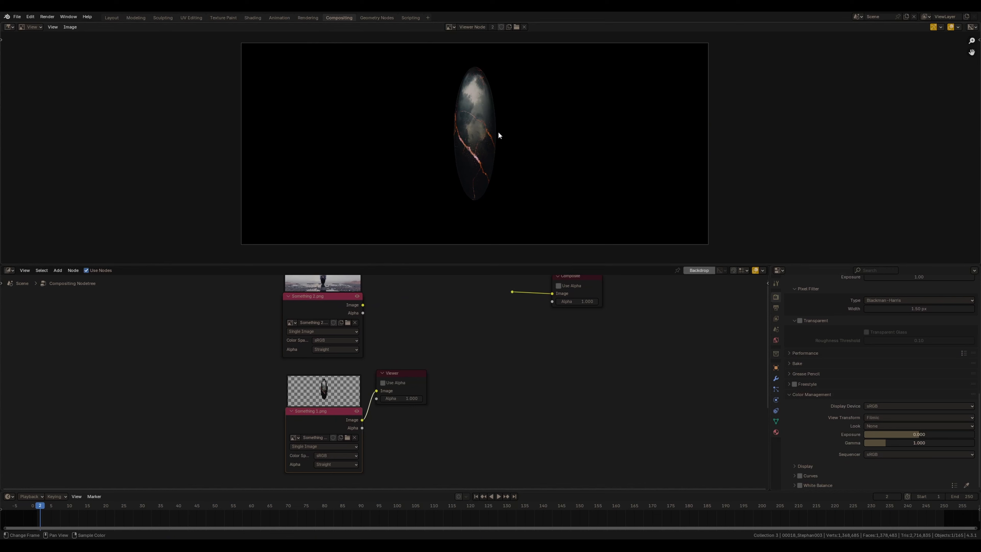
Move the Viewer node below the Composite node and add a Mix Color node between the images and outputs
key(g)
click(586, 368)
ctrl+shift+click(512, 291)
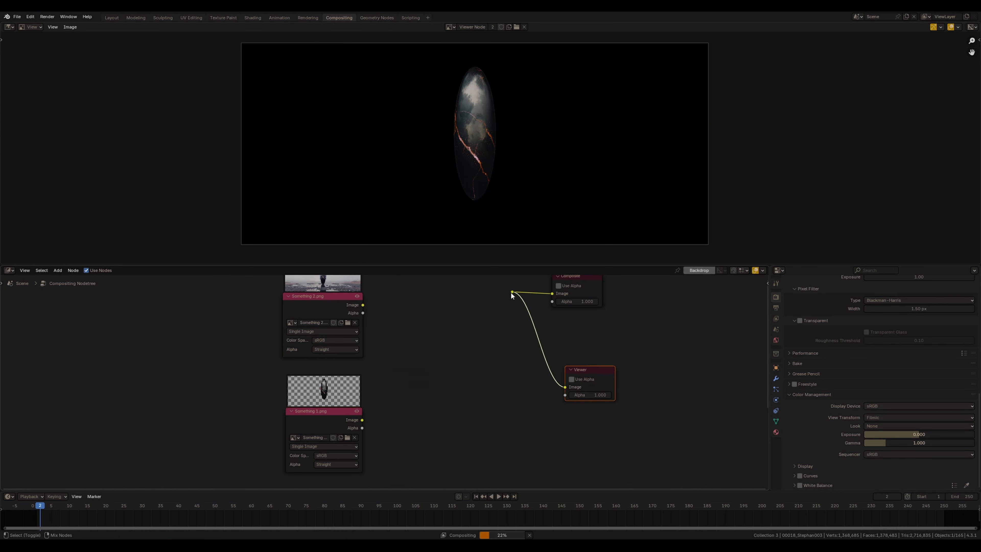
scroll(422, 368, down, 1)
key(shift+a)
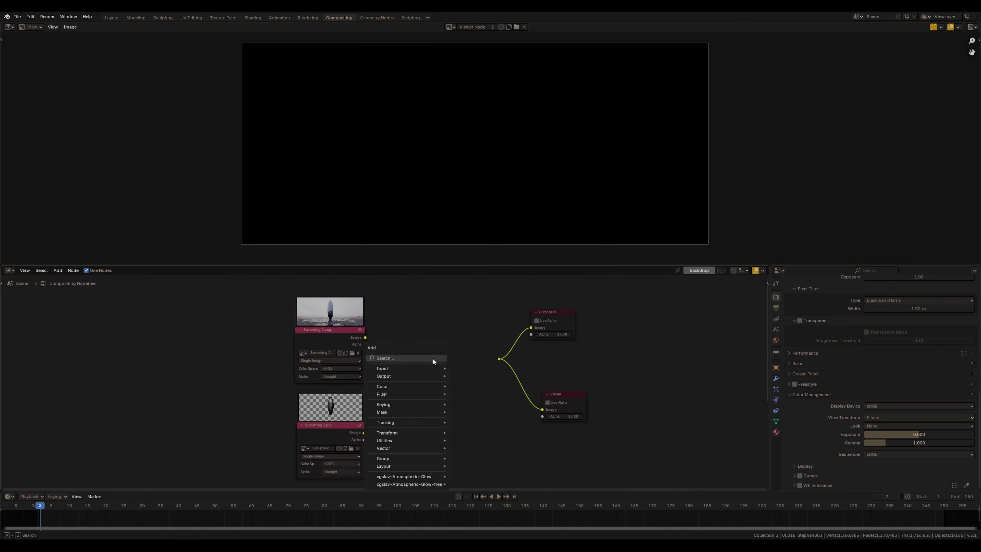
click(432, 358)
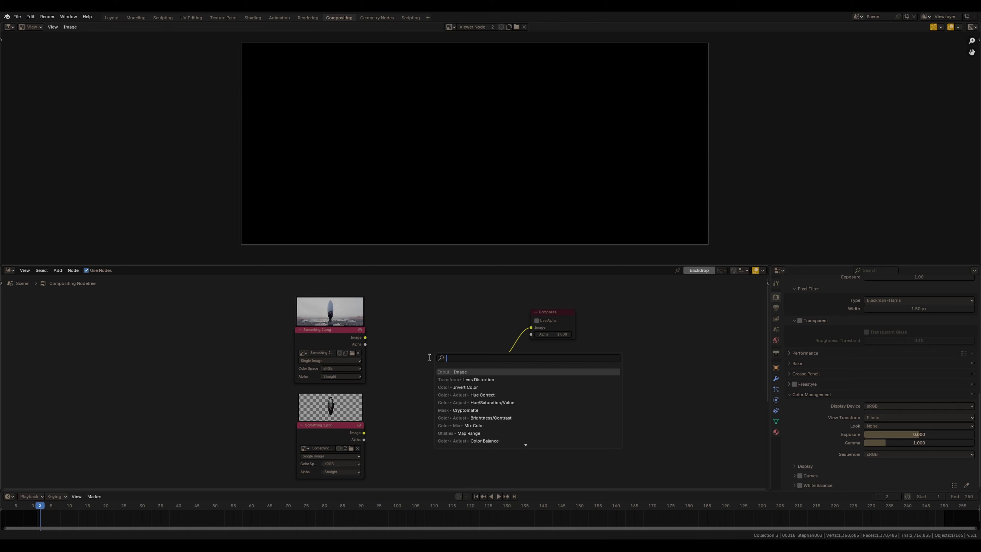
text(m)
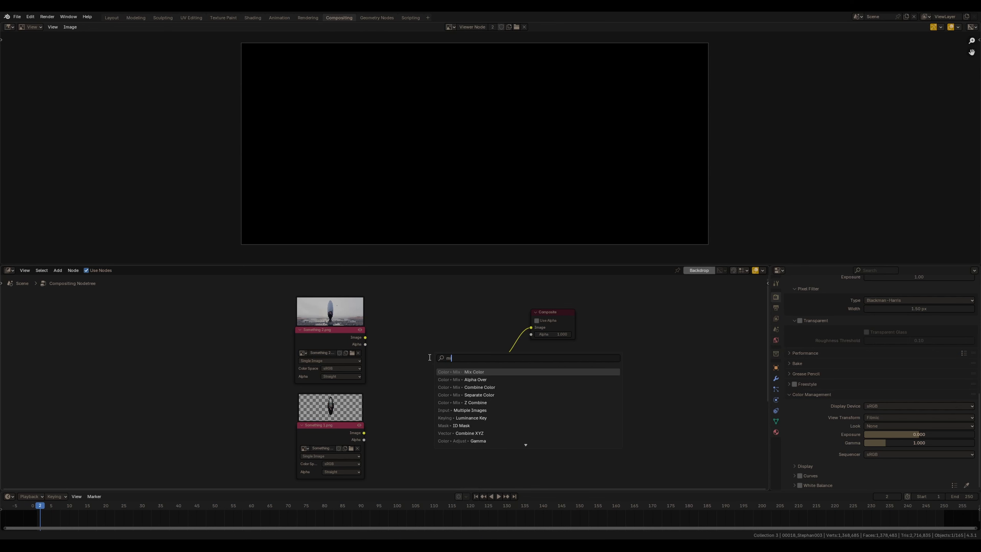
key(Return)
click(415, 342)
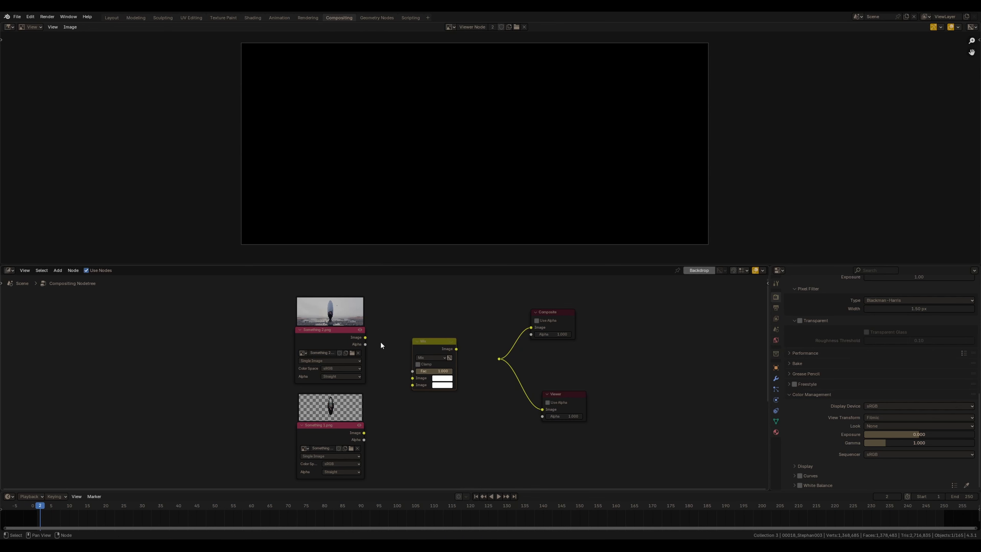
Plug the environment render into the Mix node's first image and the monolith render into its second, with alpha, feeding both outputs
drag(365, 338, 414, 377)
drag(364, 433, 413, 385)
scroll(386, 383, up, 1)
ctrl+shift+click(462, 349)
drag(539, 298, 619, 384)
scroll(457, 330, down, 1)
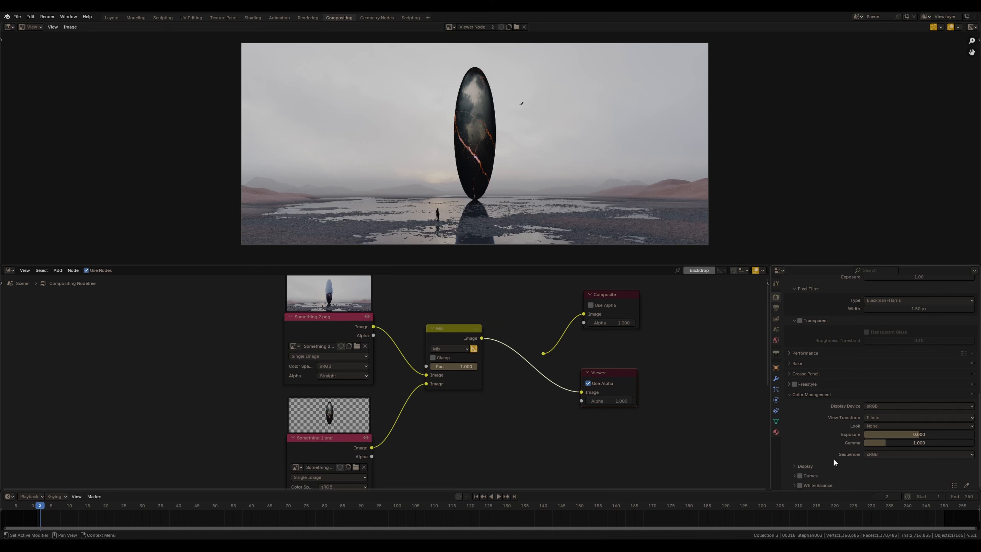
Set the colour management View Transform to Standard
click(877, 417)
click(879, 425)
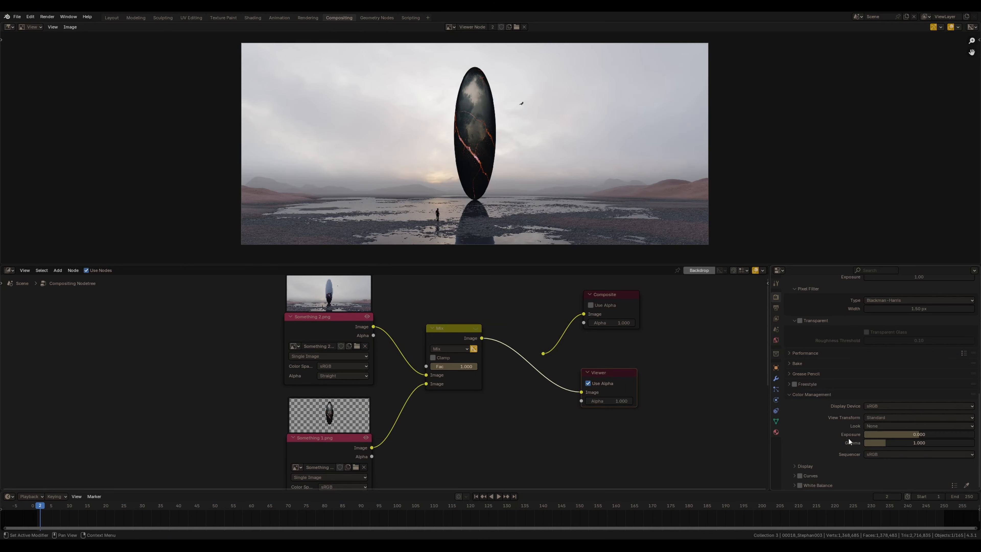
scroll(487, 149, up, 1)
middle_drag(526, 141, 519, 149)
scroll(494, 140, up, 2)
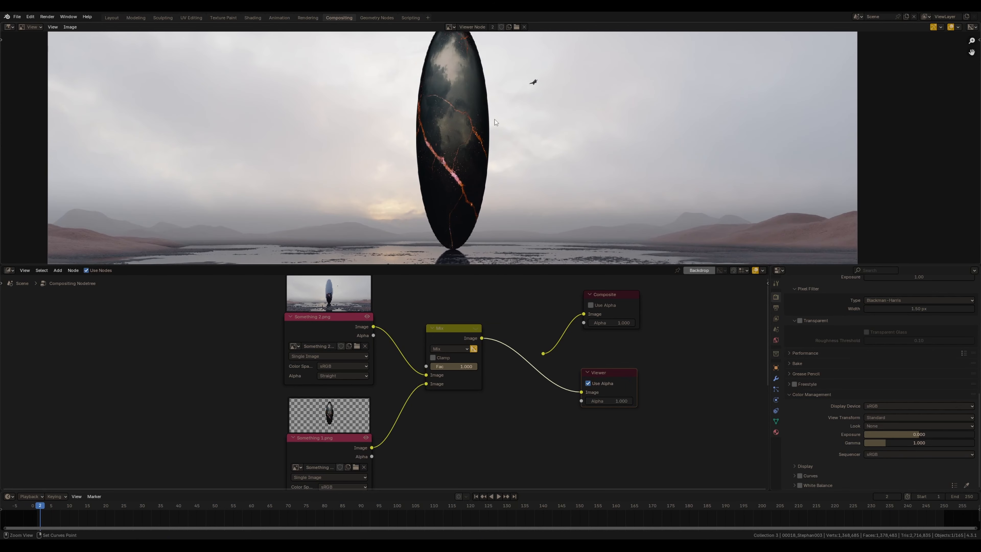
Rearrange the Mix node and the two image nodes into a compact layout in the compositor node tree
scroll(492, 139, down, 1)
scroll(473, 243, down, 1)
mouse_move(451, 351)
middle_down()
mouse_move(463, 320)
mouse_move(443, 336)
middle_up()
scroll(443, 337, down, 3)
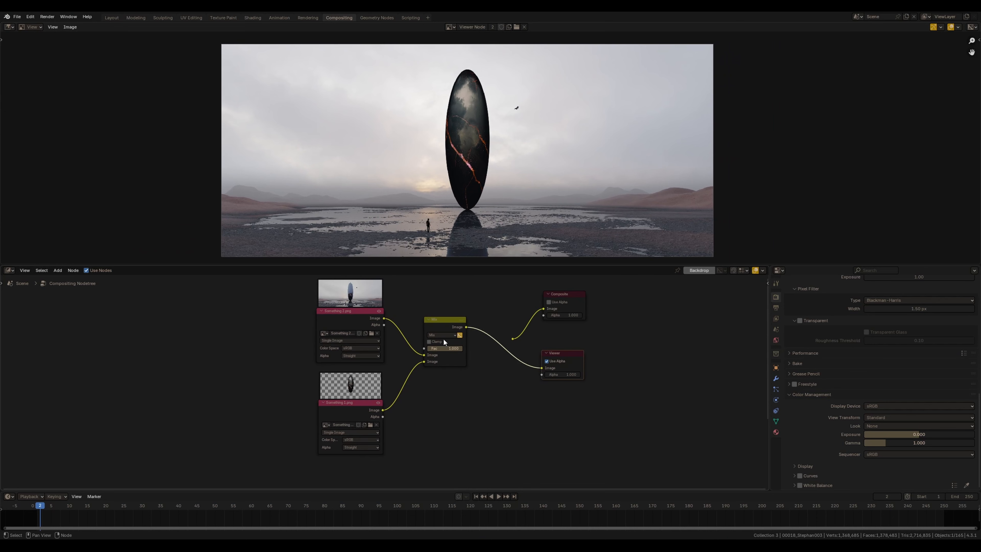
drag(446, 333, 449, 354)
drag(298, 460, 370, 319)
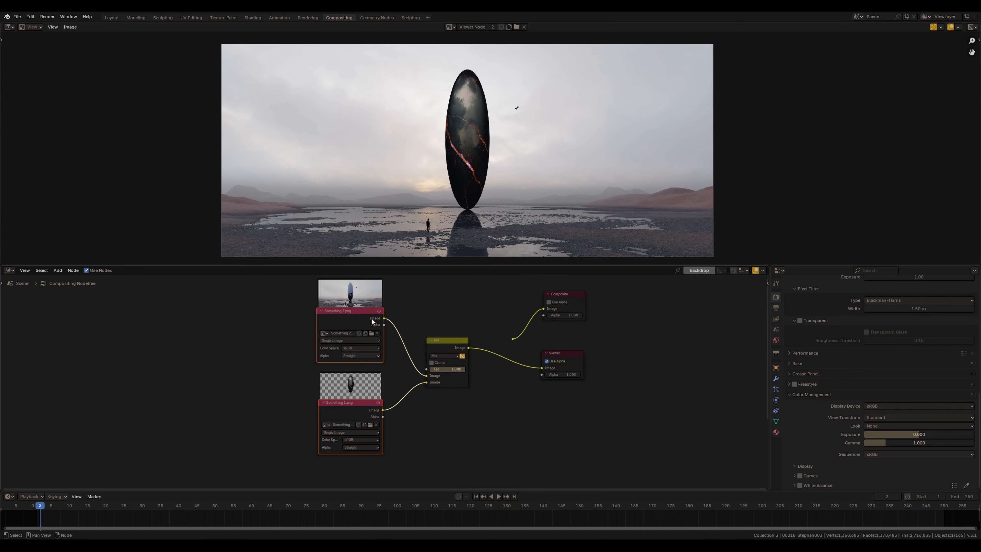
middle_drag(424, 333, 410, 348)
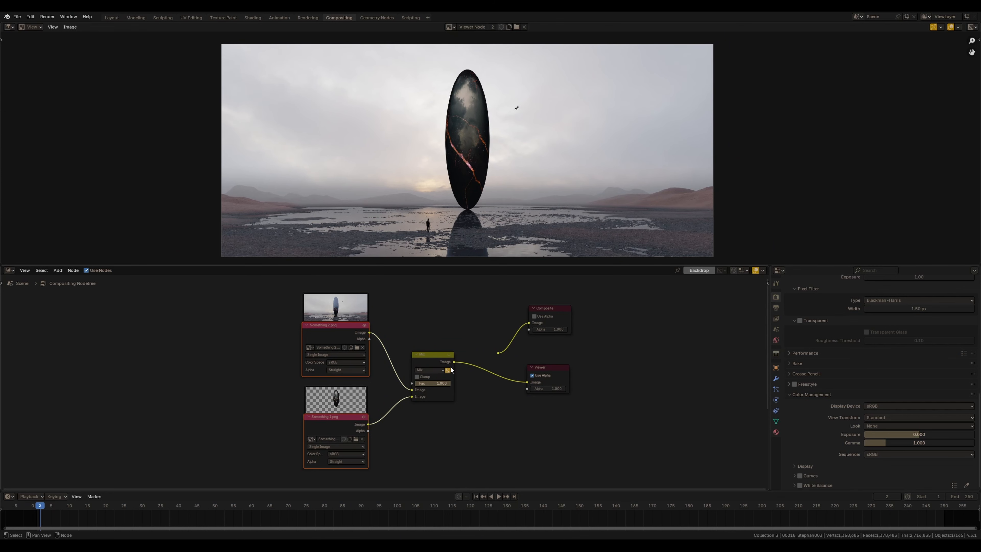
scroll(490, 169, up, 2)
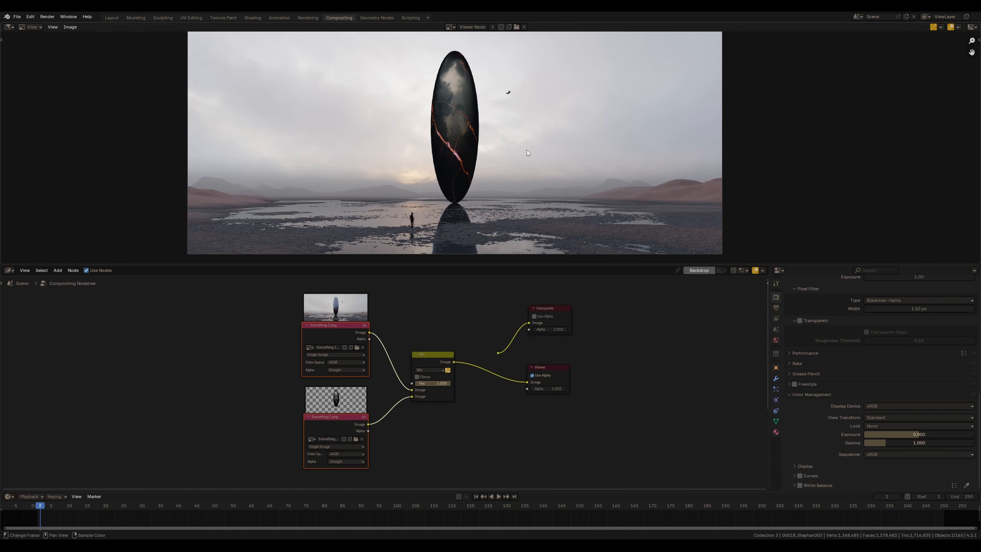
scroll(526, 150, down, 2)
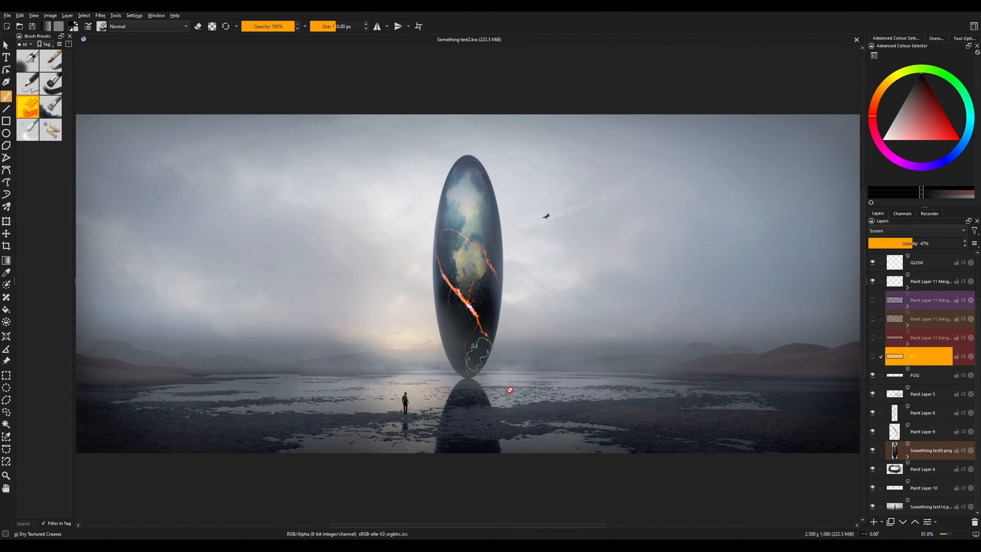
Switch to Krita, deselect all, and hide the top filter layers, the GLOW layer and the merged paint layer
key(ctrl+shift+a)
mouse_move(889, 375)
scroll(935, 311, up, 3)
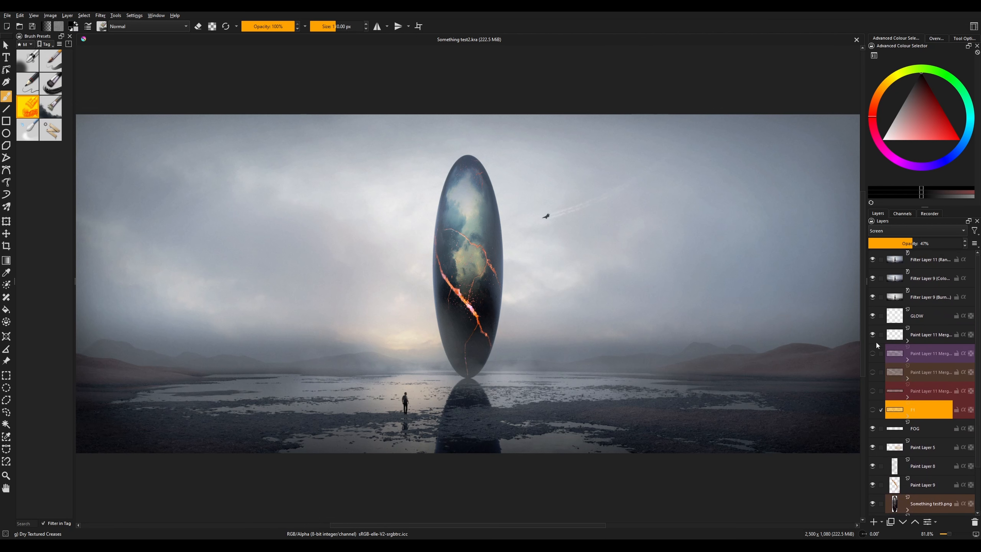
click(872, 259)
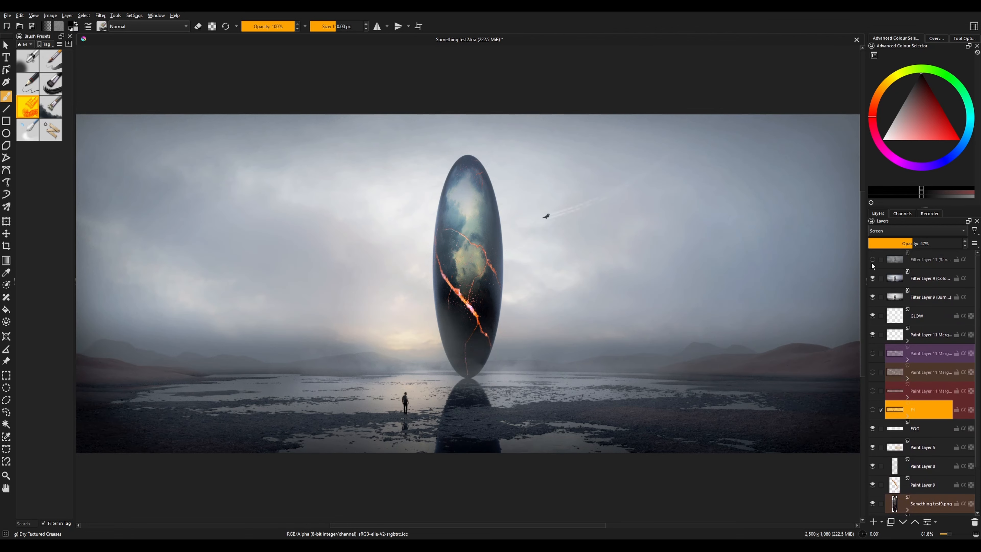
click(872, 278)
click(872, 297)
click(872, 316)
click(872, 335)
Hide the FOG, Paint Layer 5, Paint Layer 8 and Something test9.png layers, keeping Paint Layer 6 visible
scroll(899, 329, down, 1)
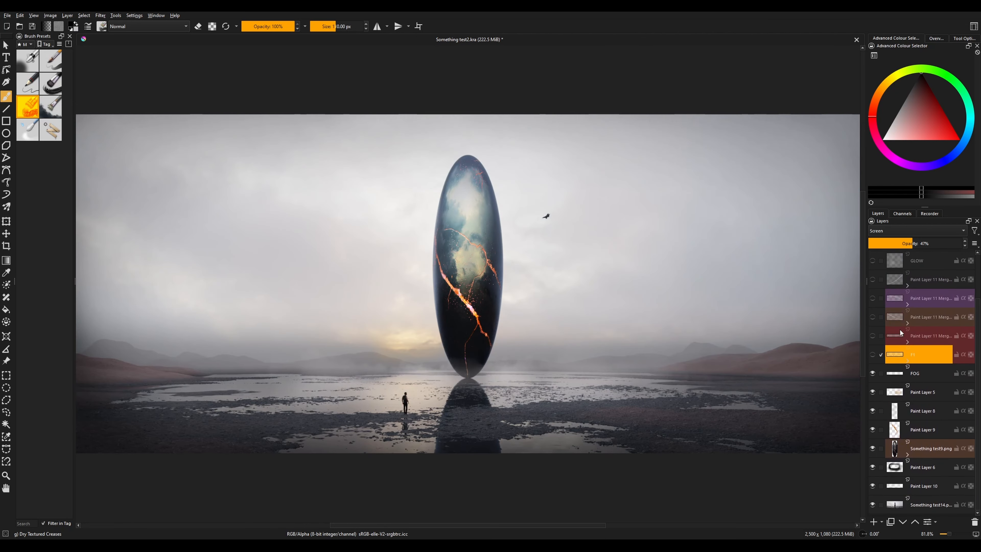
click(872, 373)
click(873, 392)
click(873, 411)
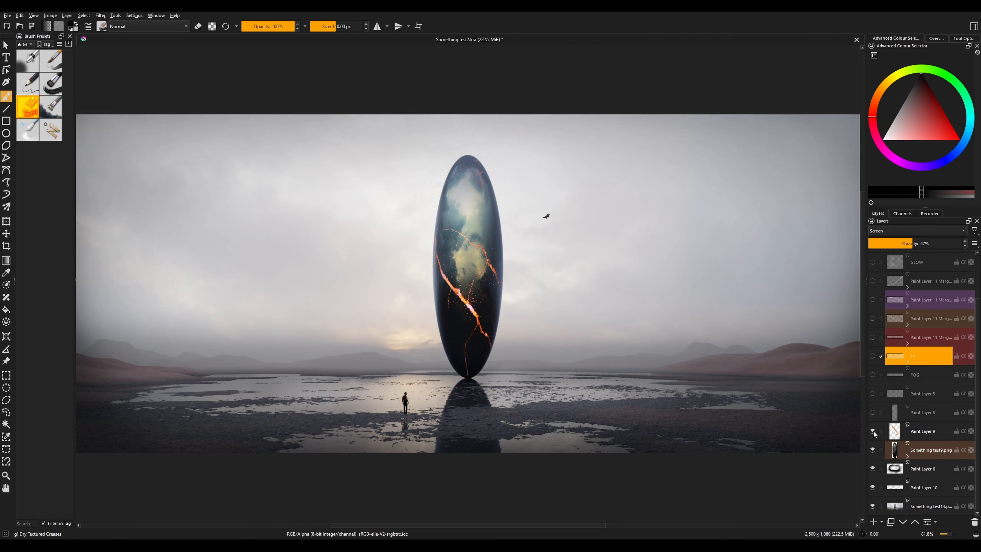
click(872, 449)
click(872, 469)
click(876, 492)
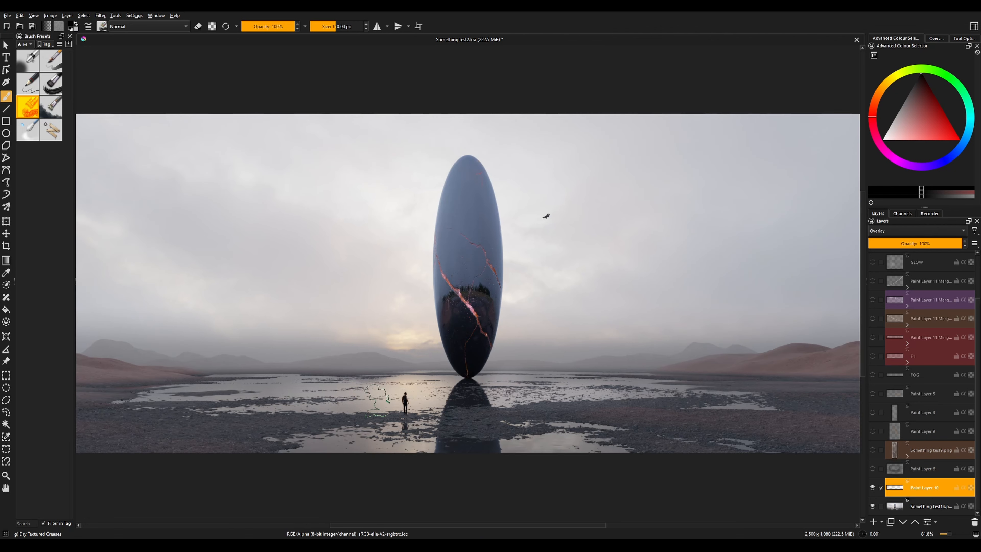
click(873, 468)
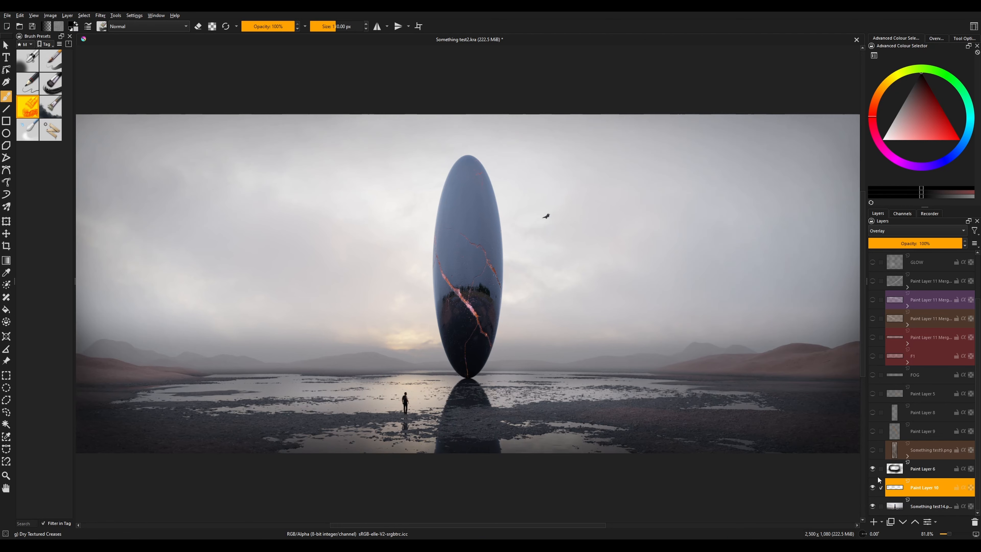
Select Paint Layer 6, toggle its visibility to compare, and show the Something test9.png layer again
click(921, 467)
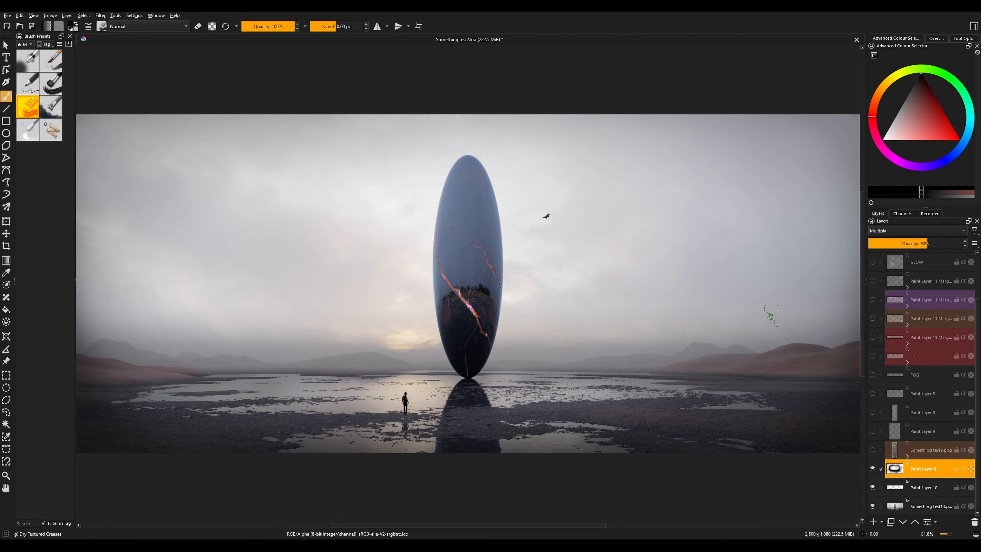
click(872, 468)
click(873, 468)
click(873, 450)
Expand the Something test9.png layer's masks, toggle their visibility, and select Filter Mask 1
click(907, 456)
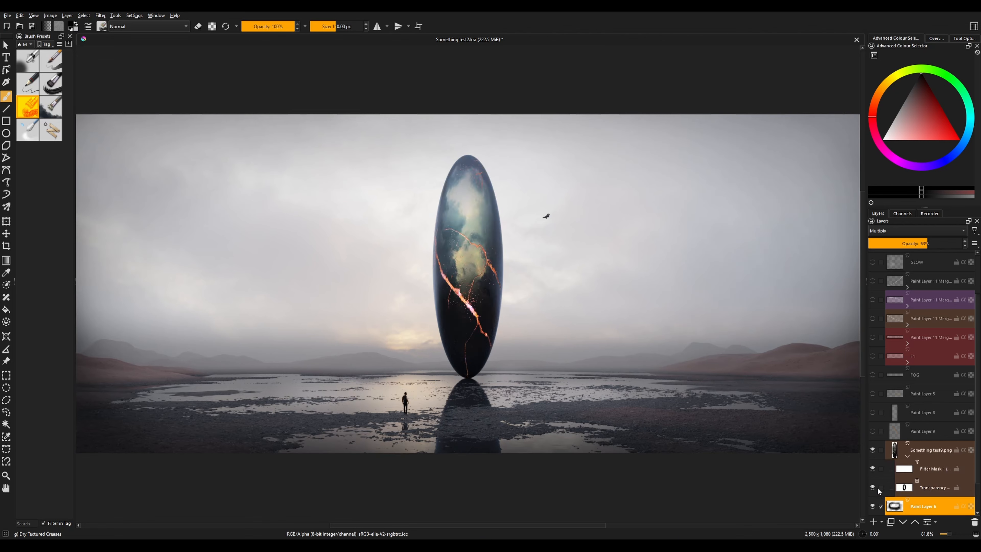
click(873, 488)
click(872, 469)
click(906, 456)
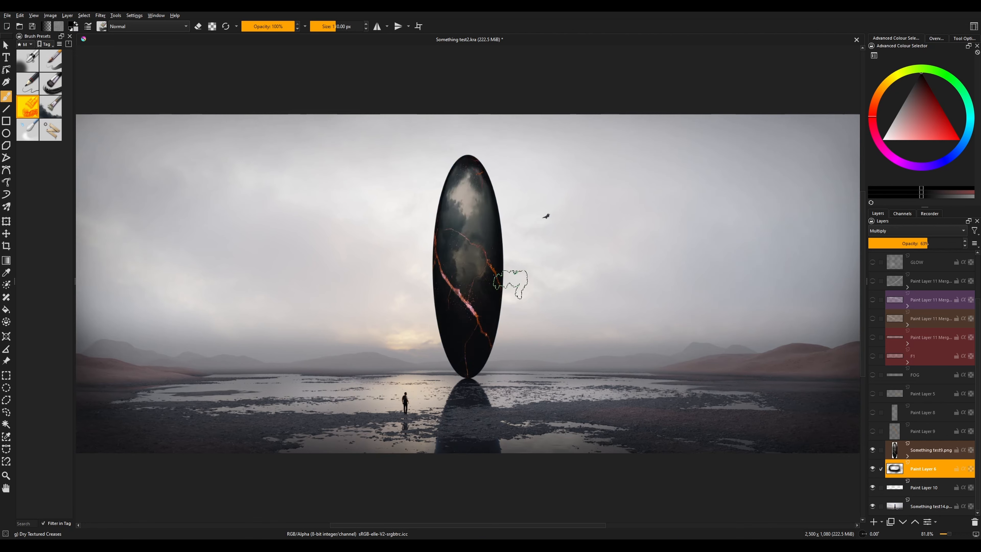
click(907, 456)
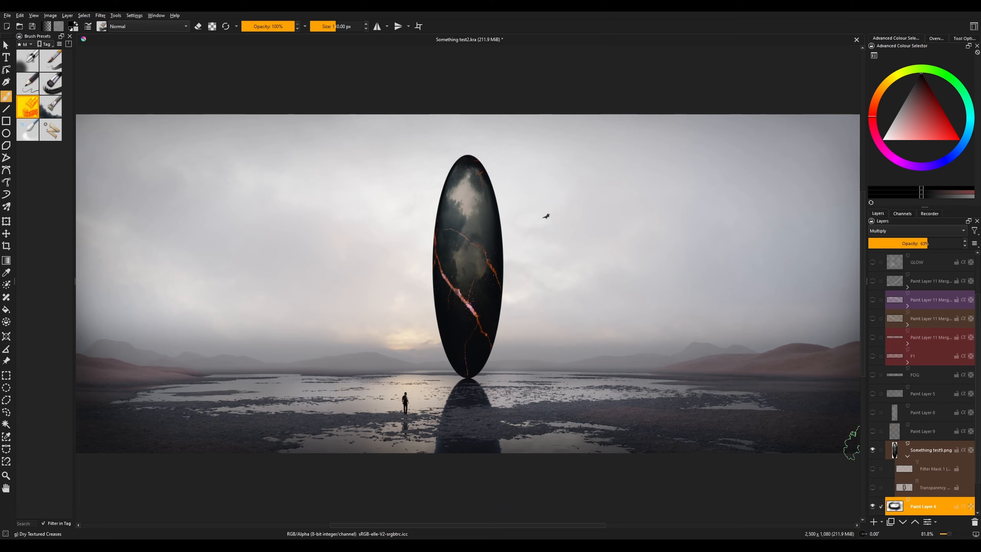
click(872, 468)
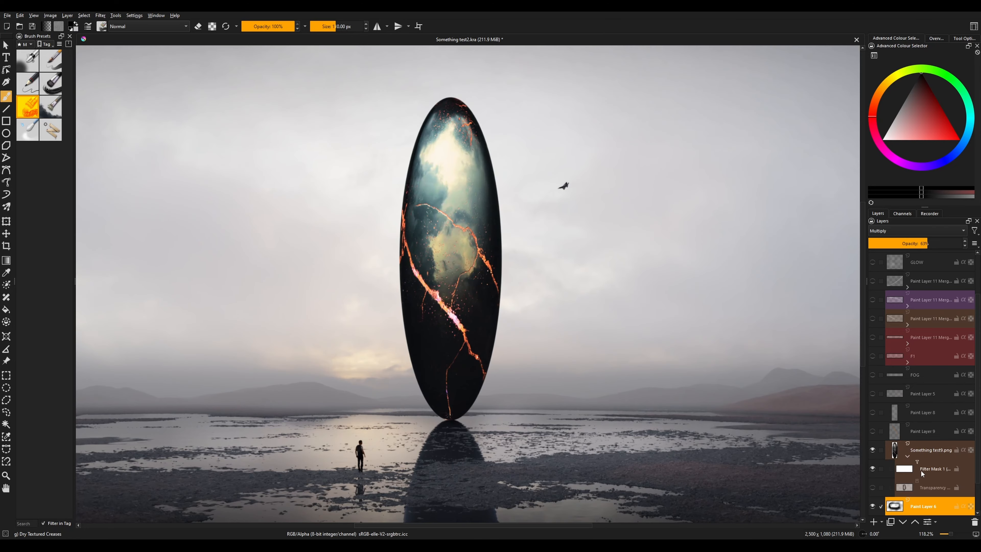
click(922, 469)
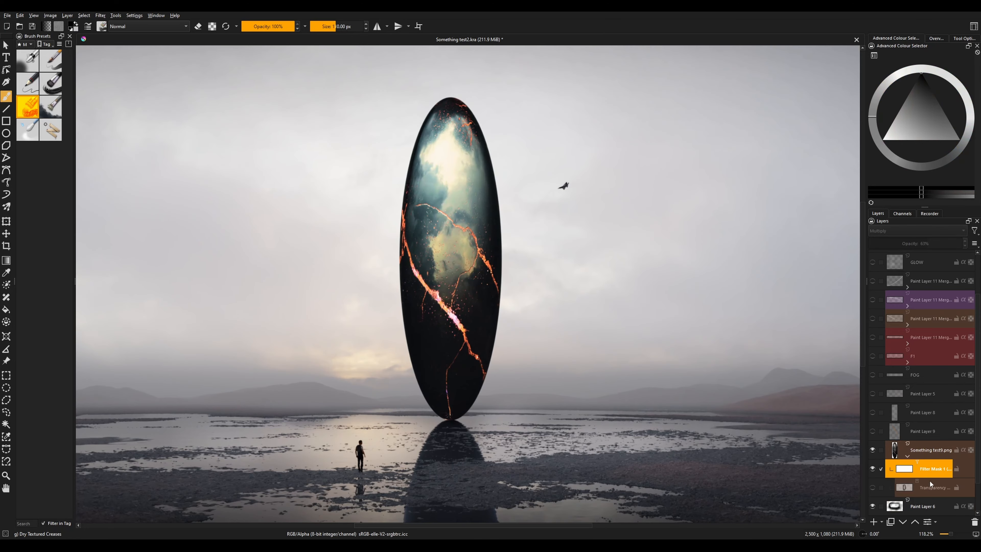
Open Filter Mask 1's properties to inspect its colour adjustment curve, then close the dialog
scroll(512, 269, down, 2)
scroll(490, 272, up, 1)
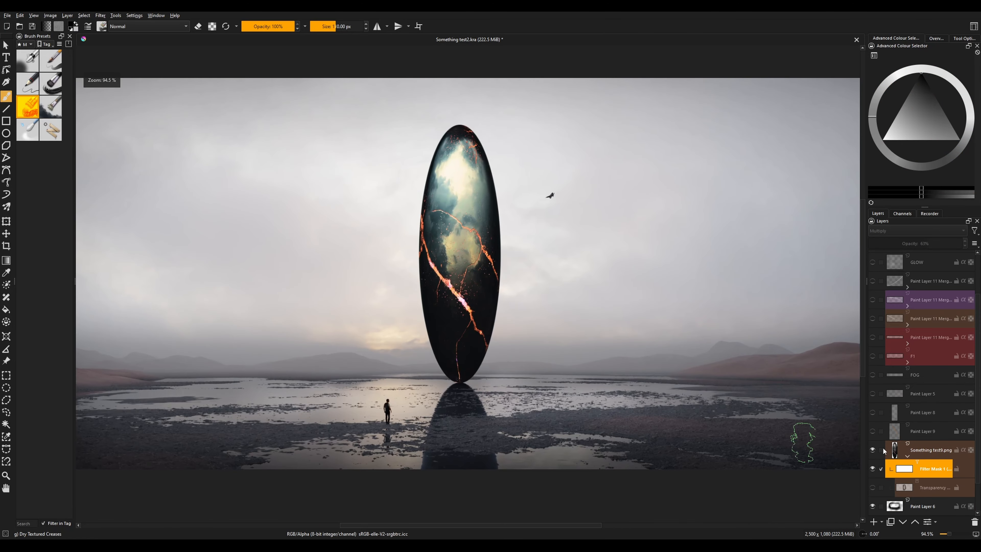
click(927, 522)
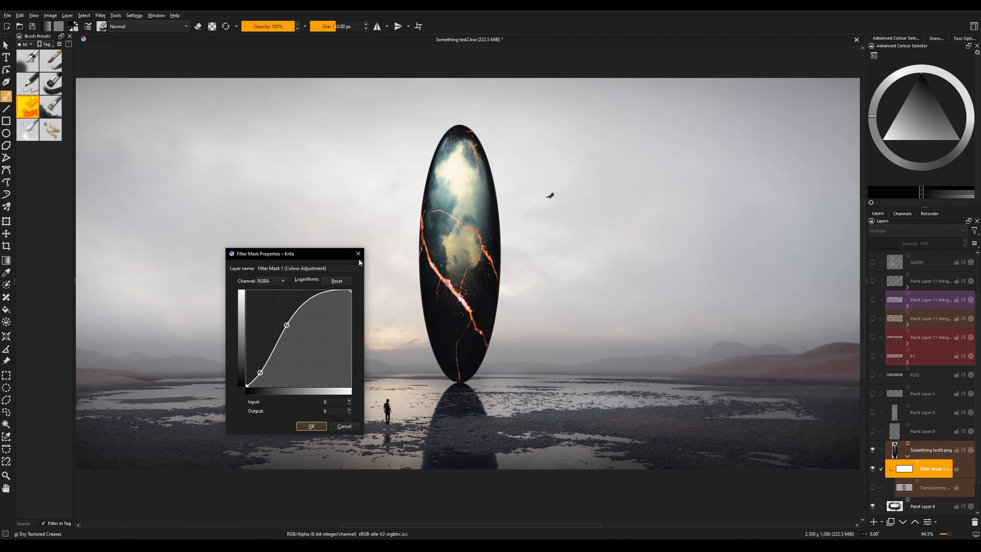
click(359, 256)
Add a transparency mask to the Something test9.png layer and choose the Airbrush Soft brush at a larger size
click(881, 522)
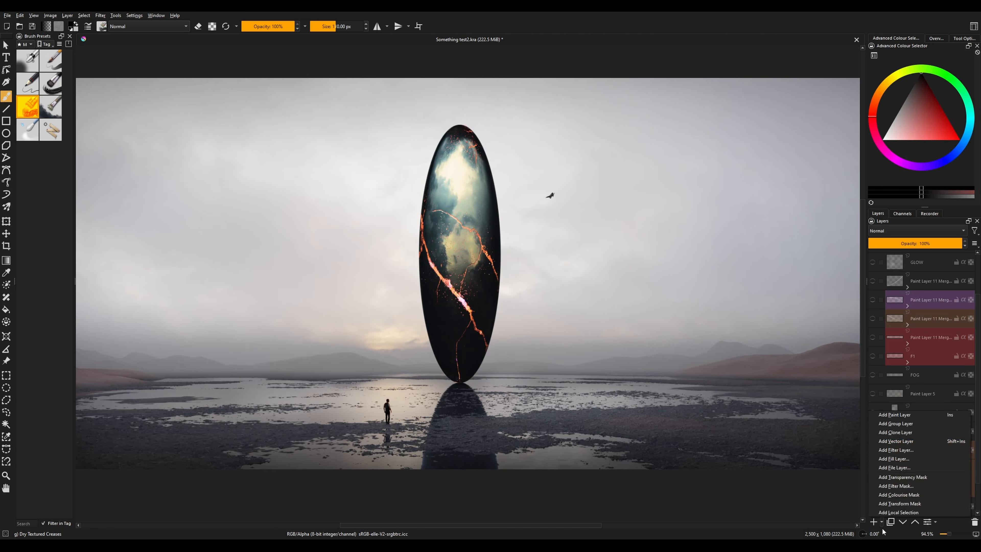
click(903, 477)
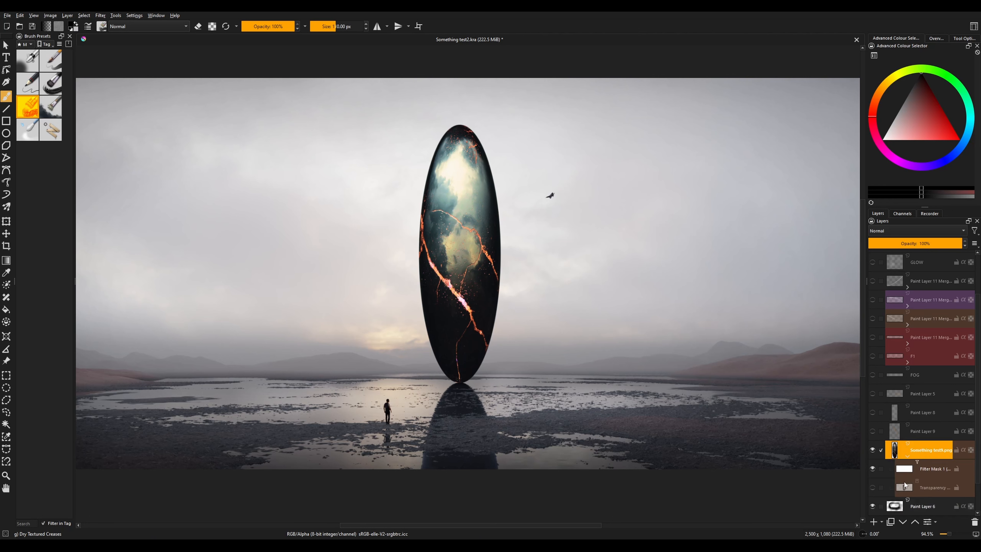
click(27, 68)
click(338, 26)
mouse_move(400, 286)
mouse_down()
mouse_move(398, 256)
mouse_move(444, 119)
mouse_up()
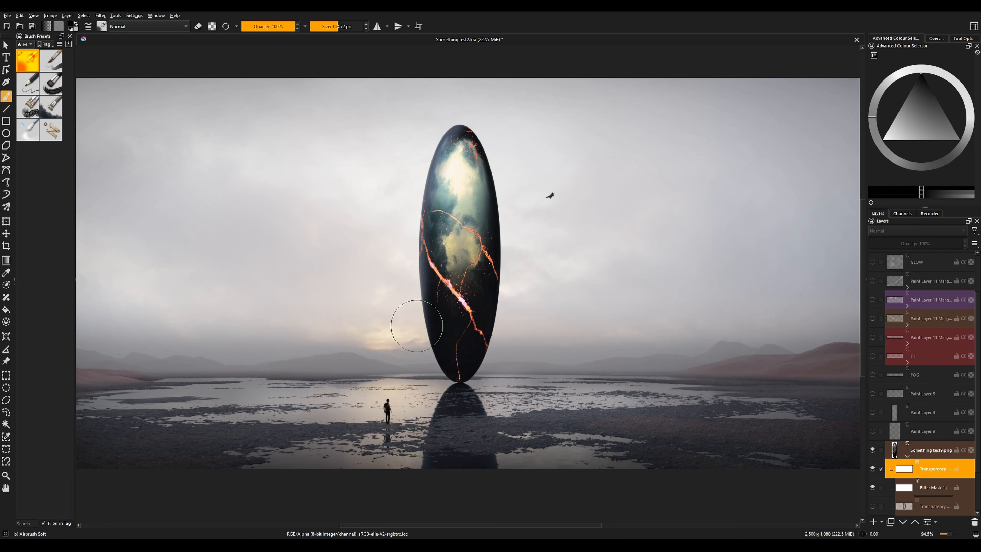
Paint on the transparency mask with the soft airbrush along the monolith's edges and lower half, swapping foreground and background colours
click(872, 450)
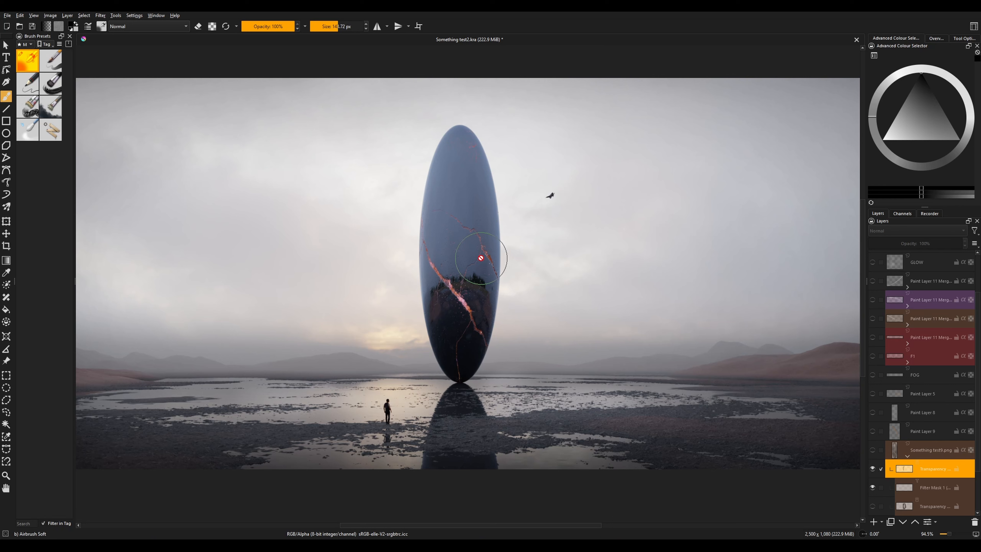
click(872, 451)
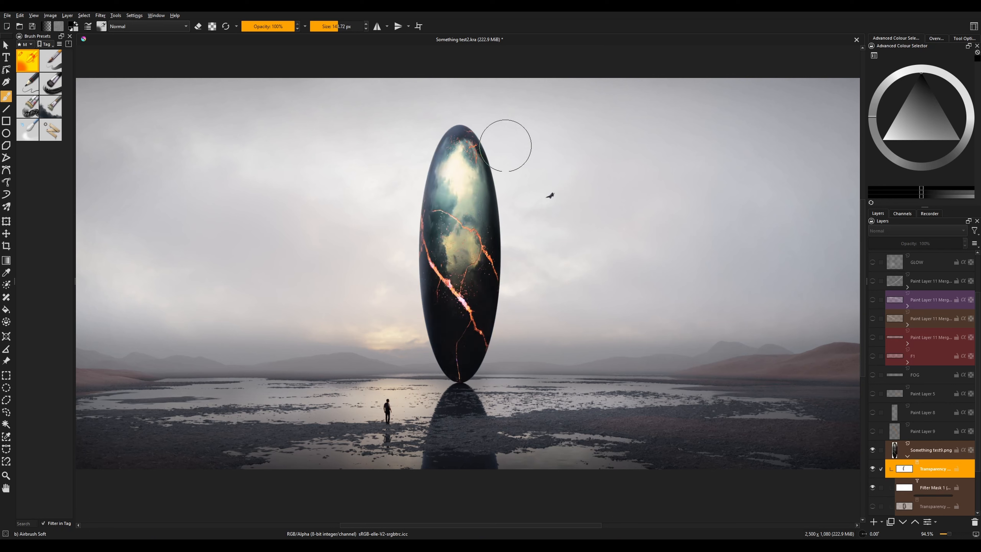
mouse_move(514, 170)
mouse_down()
mouse_move(521, 295)
mouse_move(469, 409)
mouse_up()
drag(518, 254, 468, 387)
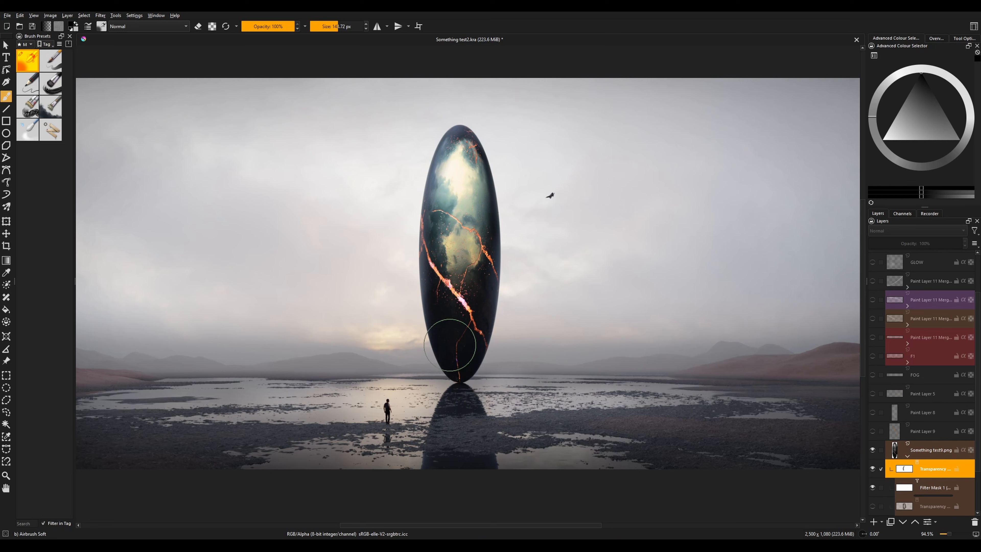
drag(421, 328, 456, 363)
mouse_move(403, 293)
mouse_down()
mouse_move(419, 332)
mouse_move(395, 274)
mouse_move(408, 176)
mouse_move(439, 124)
mouse_move(509, 167)
mouse_move(520, 229)
mouse_up()
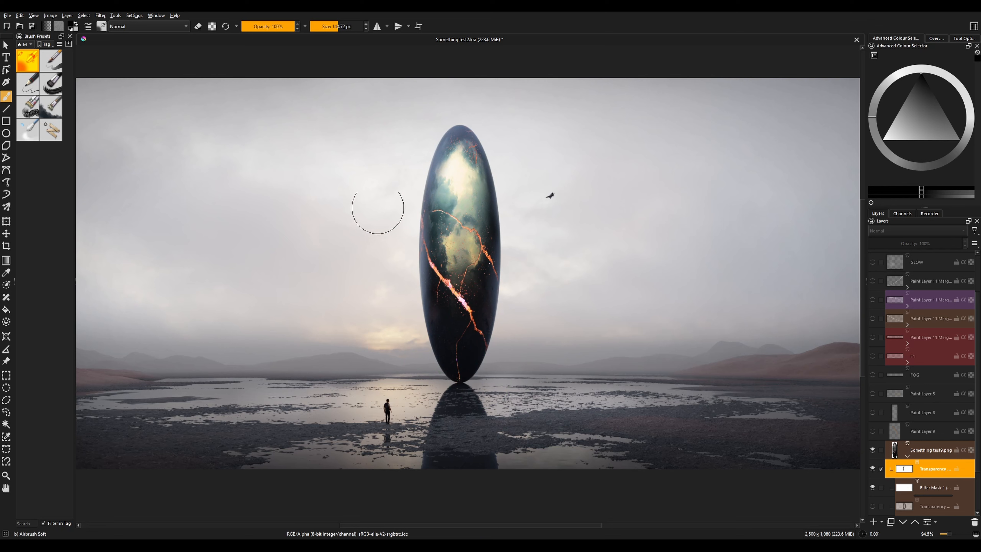
key(x)
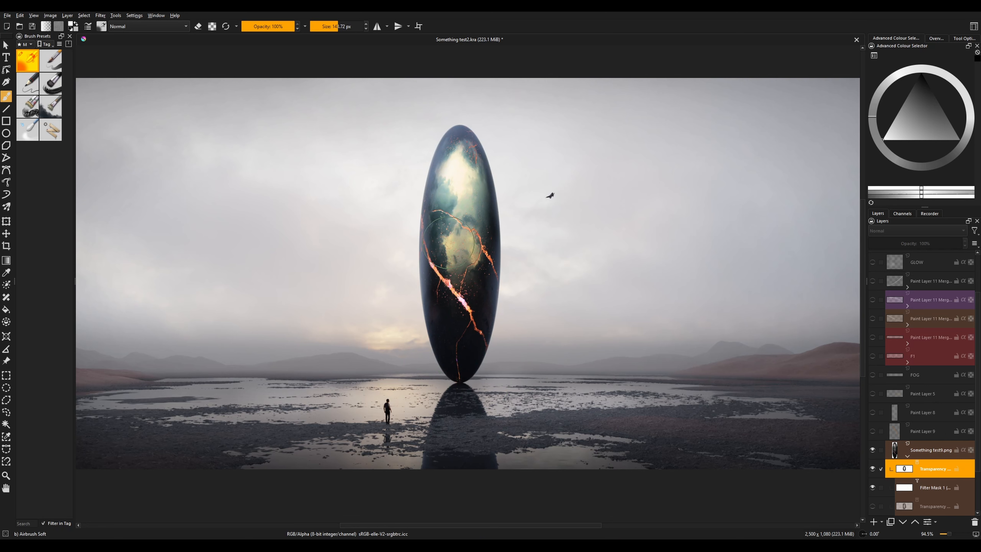